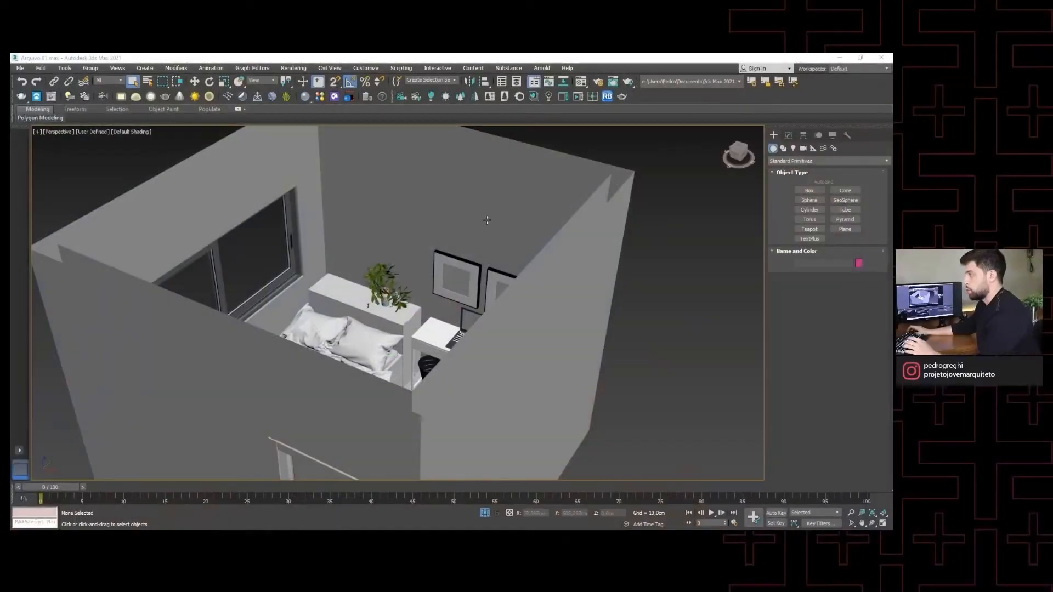
Step: Detach the Corona toolbar and float it over the viewport
alt+middle_drag(516, 241, 531, 245)
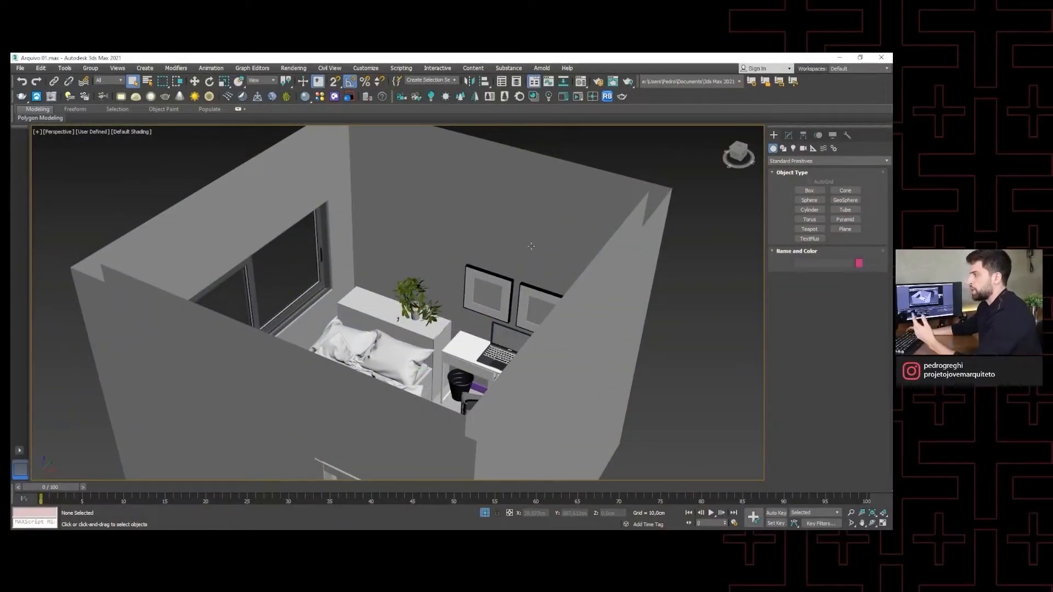
drag(391, 97, 269, 154)
scroll(442, 455, down, 10)
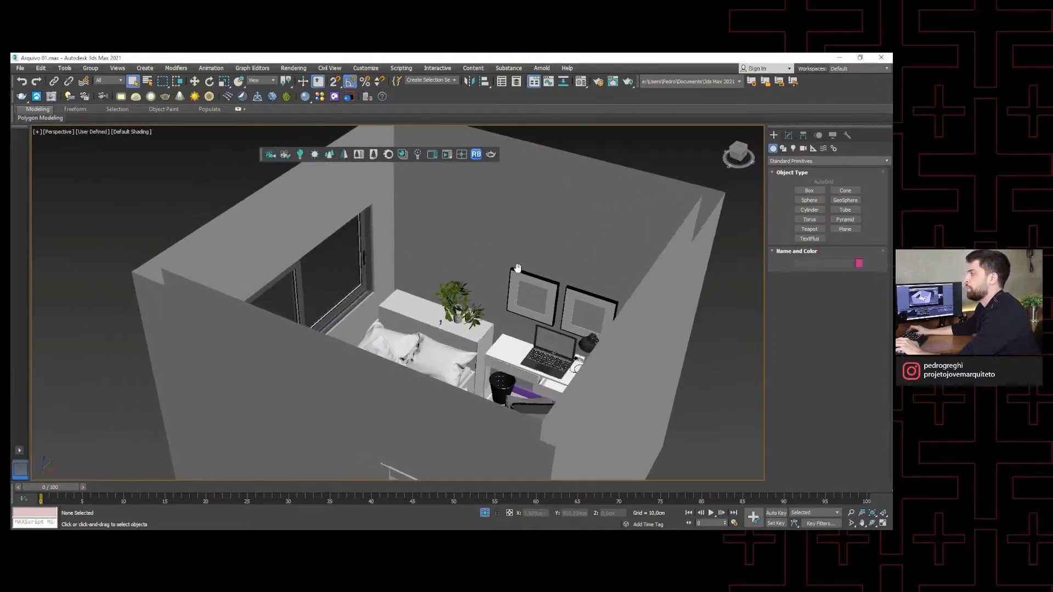
Step: Show the room in the Top view as wireframe with the grid hidden
key(t)
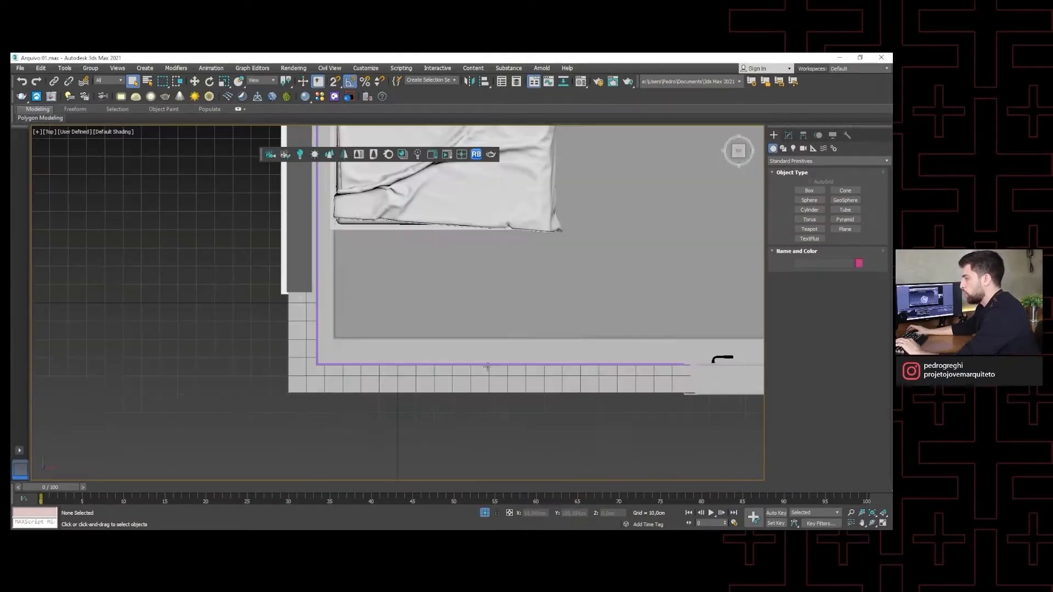
scroll(433, 416, down, 5)
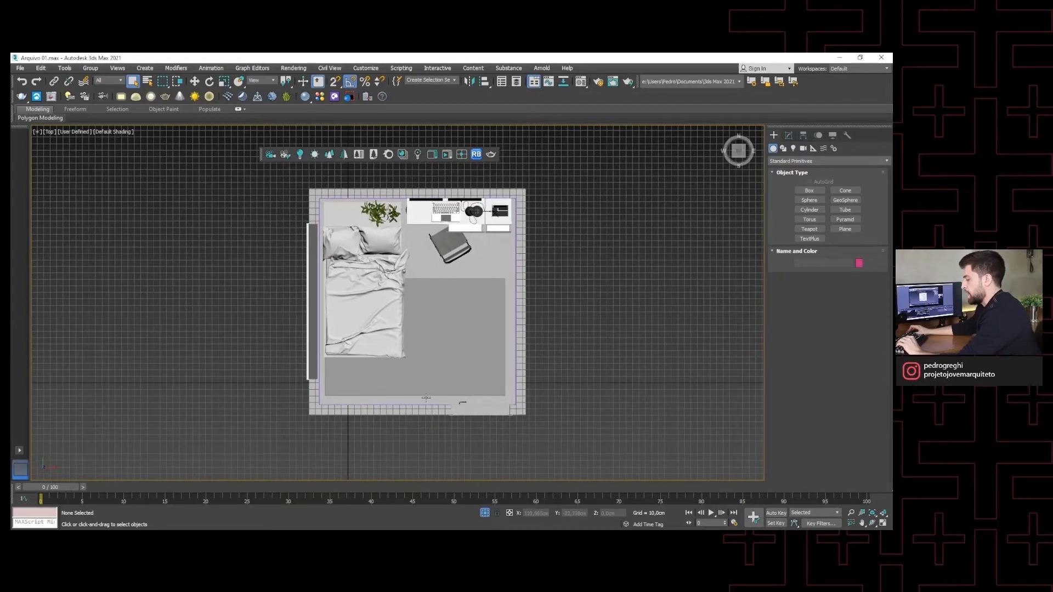
middle_drag(426, 391, 458, 405)
key(g)
mouse_move(456, 366)
middle_down()
mouse_move(437, 375)
mouse_move(442, 386)
middle_up()
key(F3)
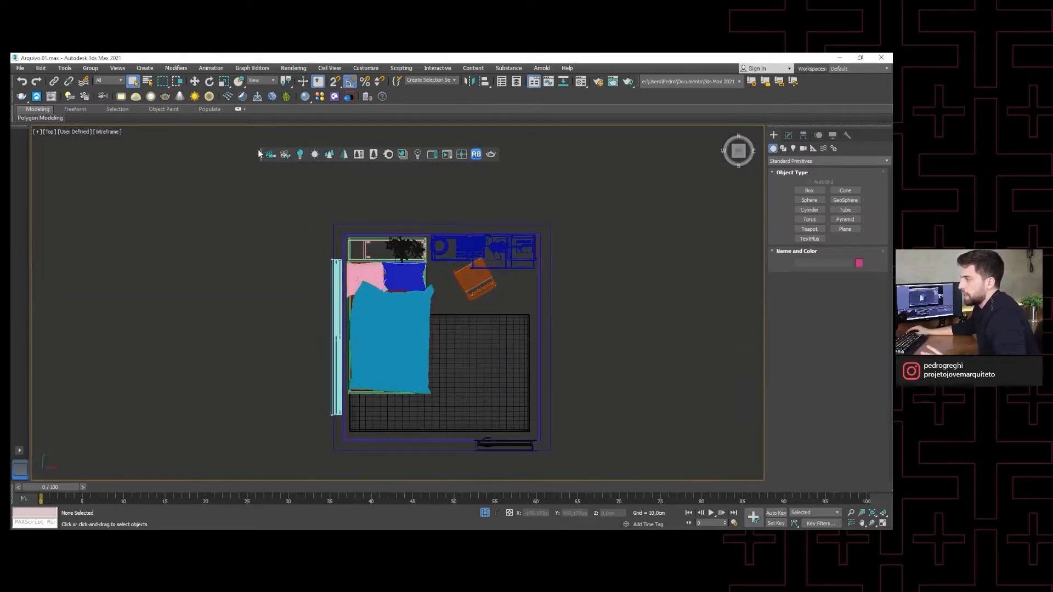
Step: Dock the floating Corona toolbar back into the toolbar row above the viewport
drag(261, 154, 394, 96)
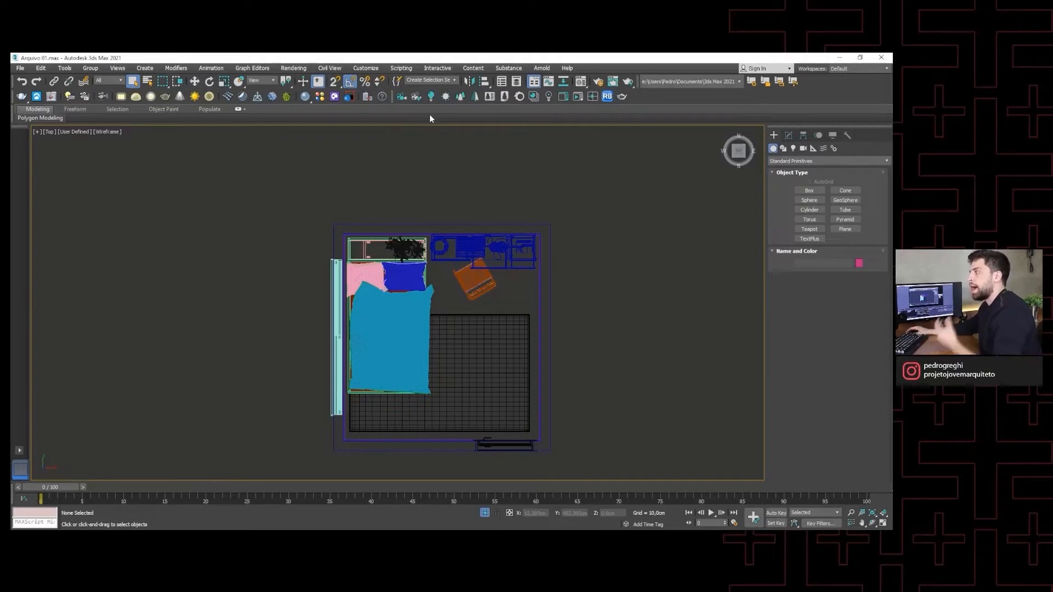
Step: Create a Corona camera inside the room near the door wall, aimed at the desk wall with a target distance of about 341 cm
scroll(513, 190, down, 3)
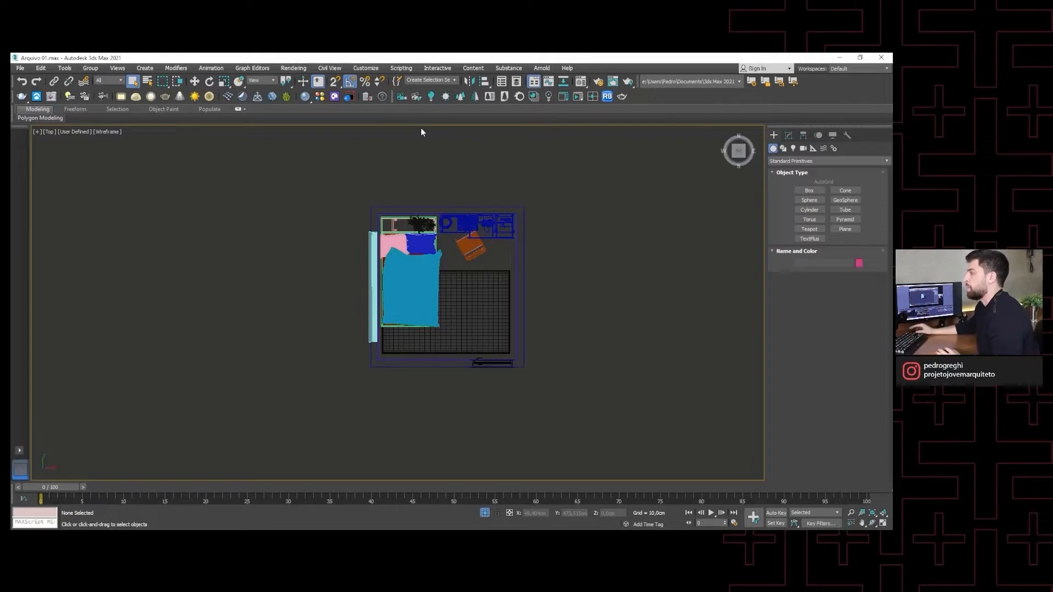
click(404, 96)
middle_drag(538, 293, 557, 309)
middle_drag(470, 369, 453, 363)
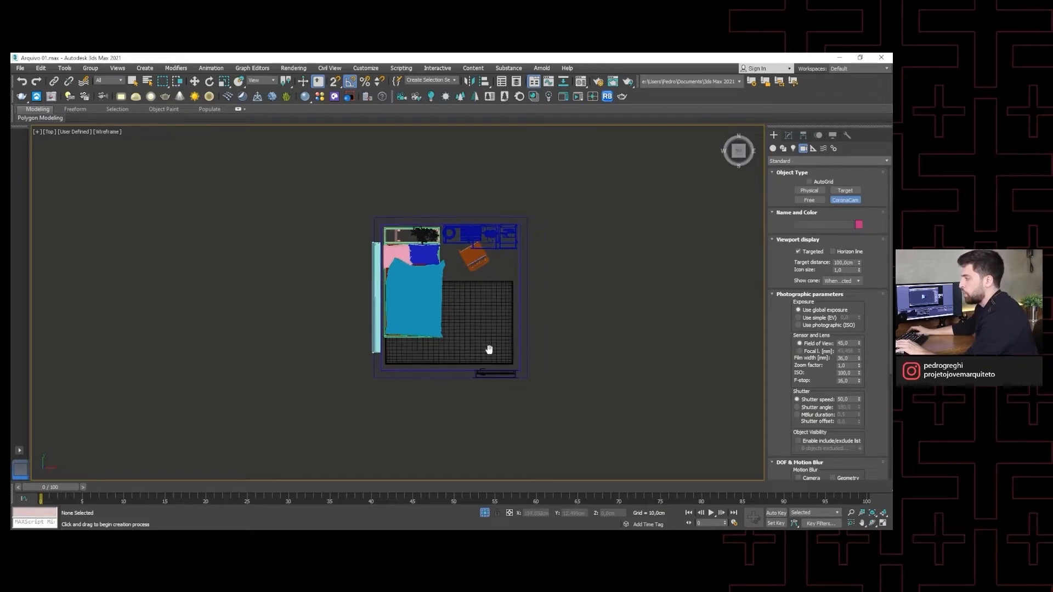
drag(453, 361, 455, 207)
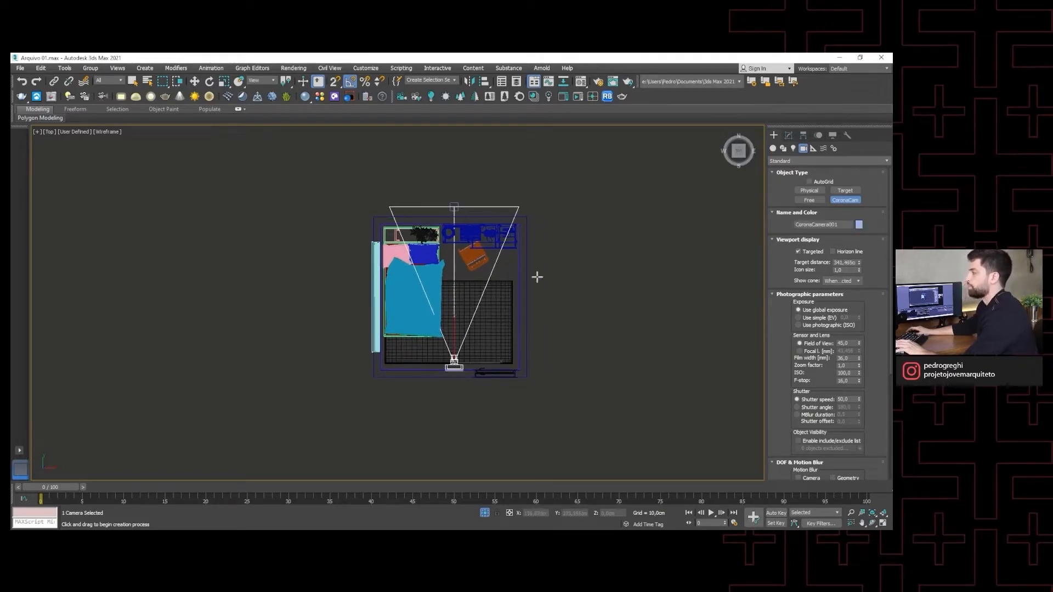
Step: Delete the Corona camera aimed at the desk wall
middle_drag(562, 341, 569, 339)
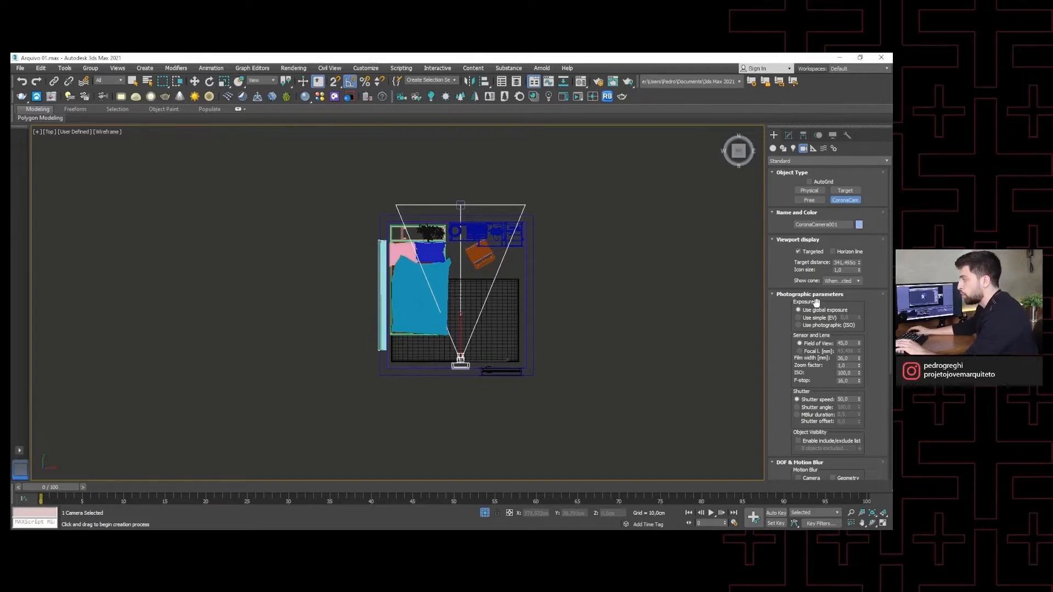
middle_drag(670, 338, 684, 350)
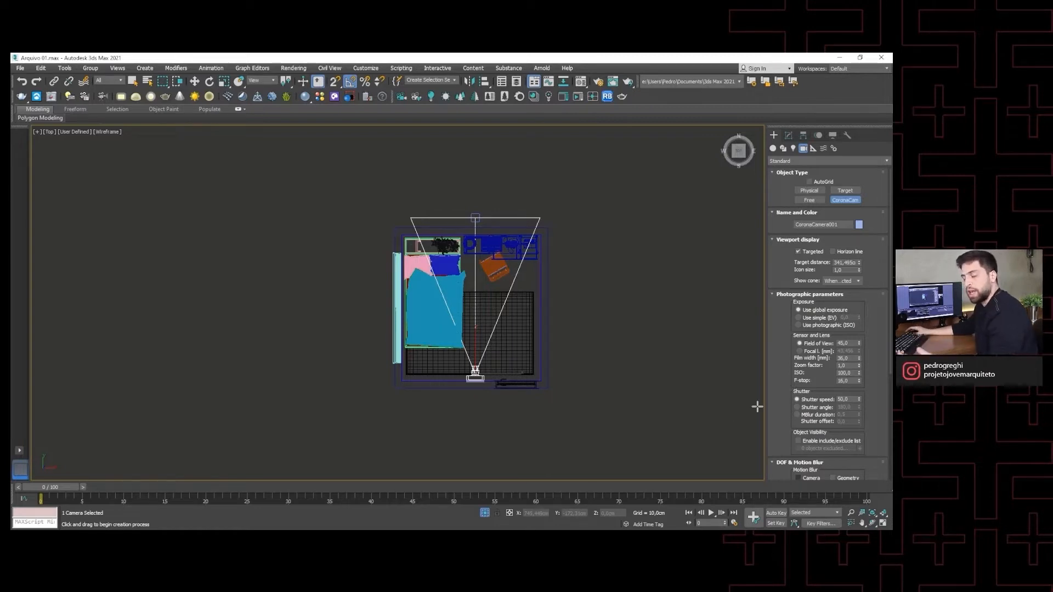
middle_drag(600, 357, 620, 369)
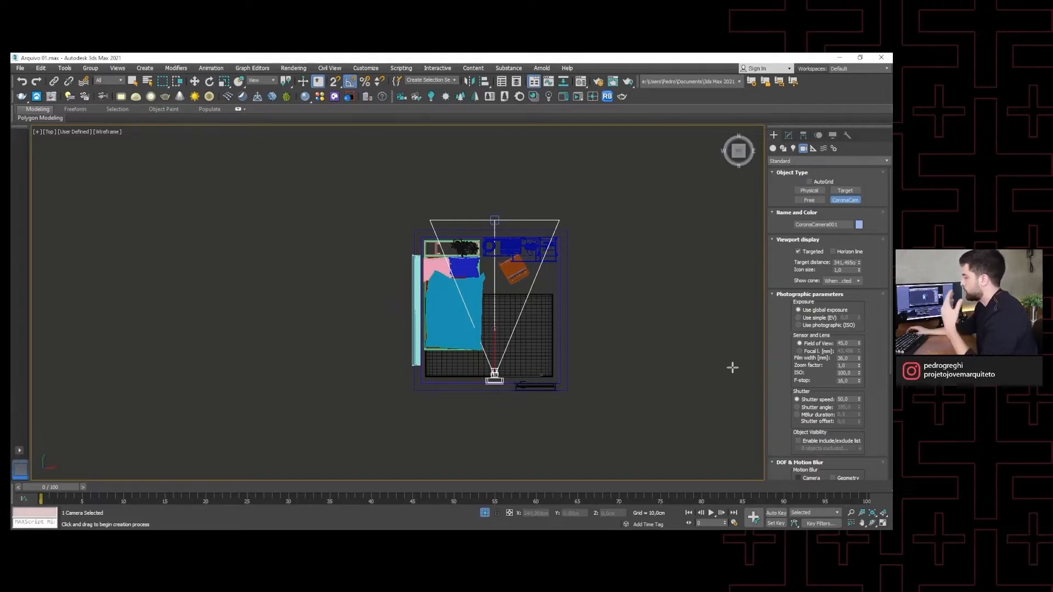
middle_drag(670, 358, 683, 364)
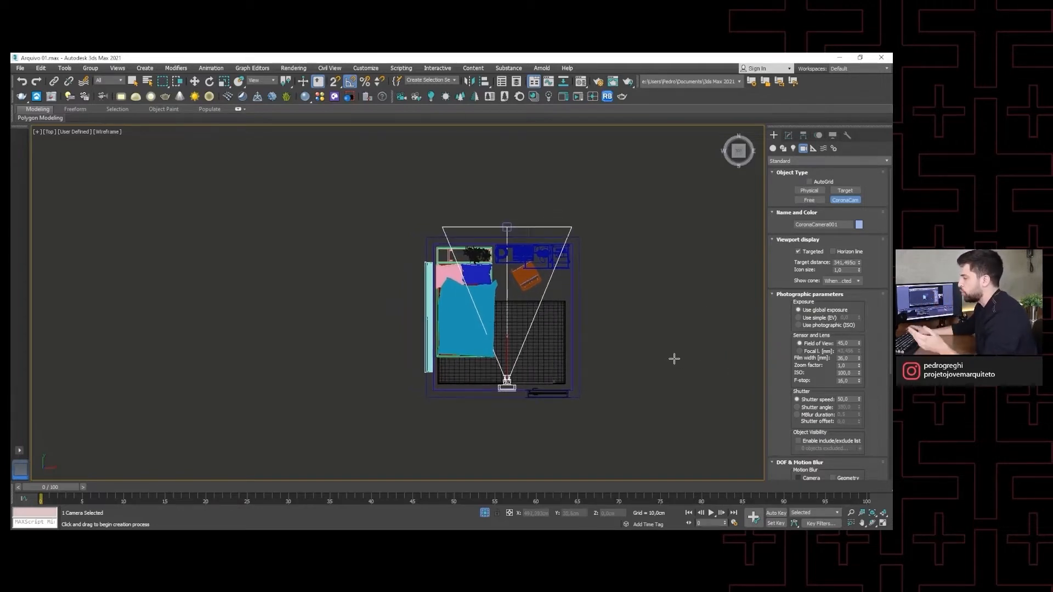
middle_drag(622, 328, 577, 326)
key(Delete)
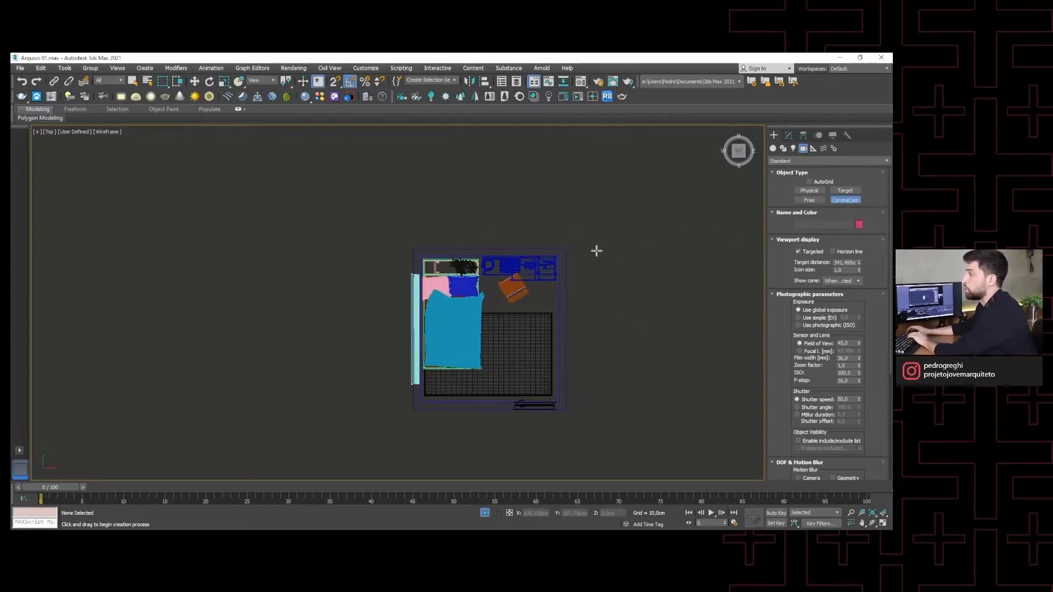
Step: Place a Corona camera outside the room opposite the window side, with a target distance of about 162 cm, and undo it
middle_drag(595, 253, 569, 240)
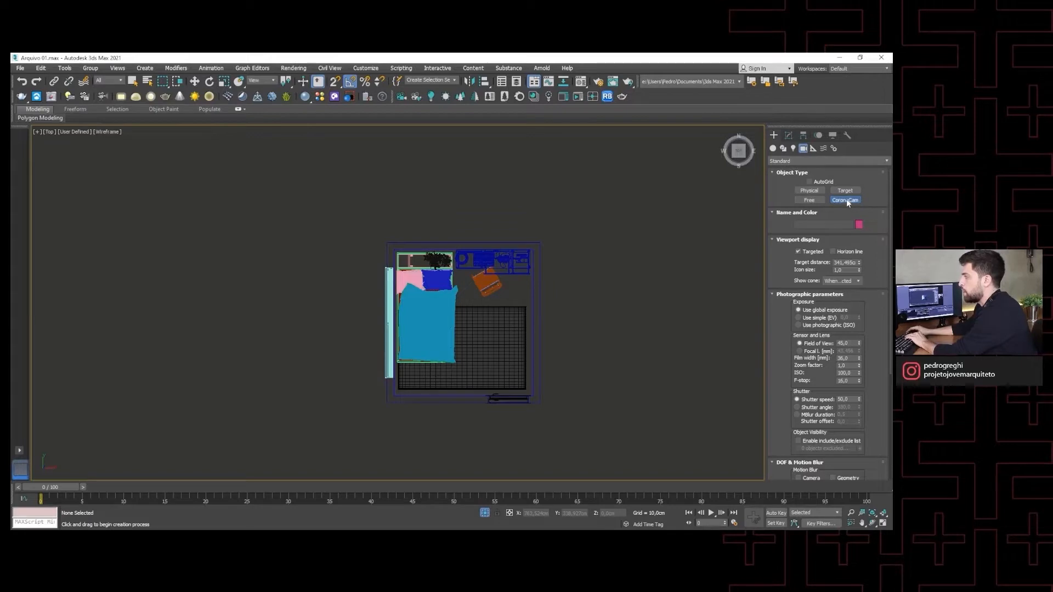
drag(679, 315, 602, 322)
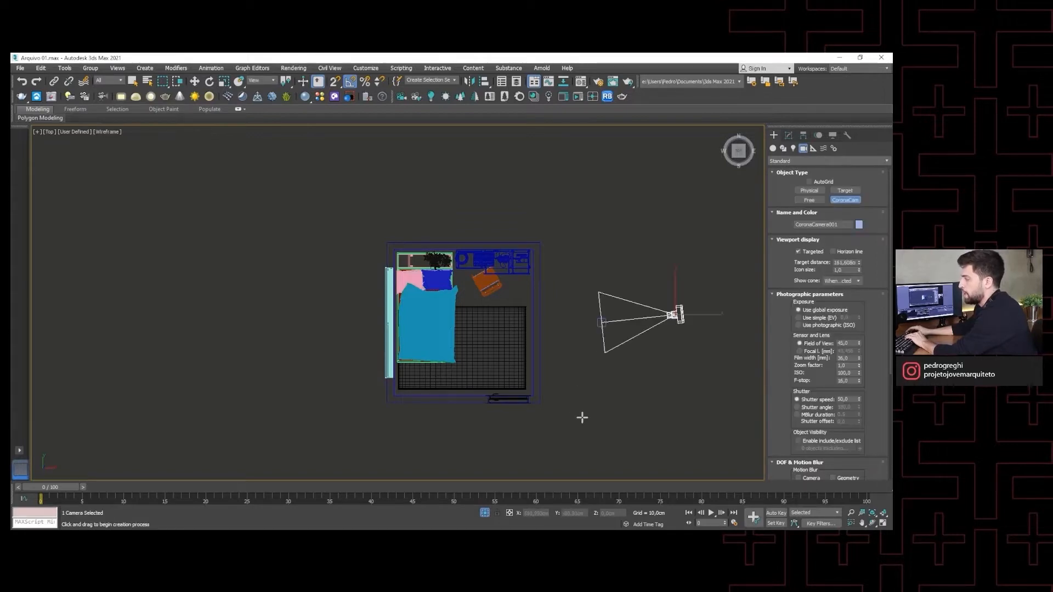
key(ctrl+z)
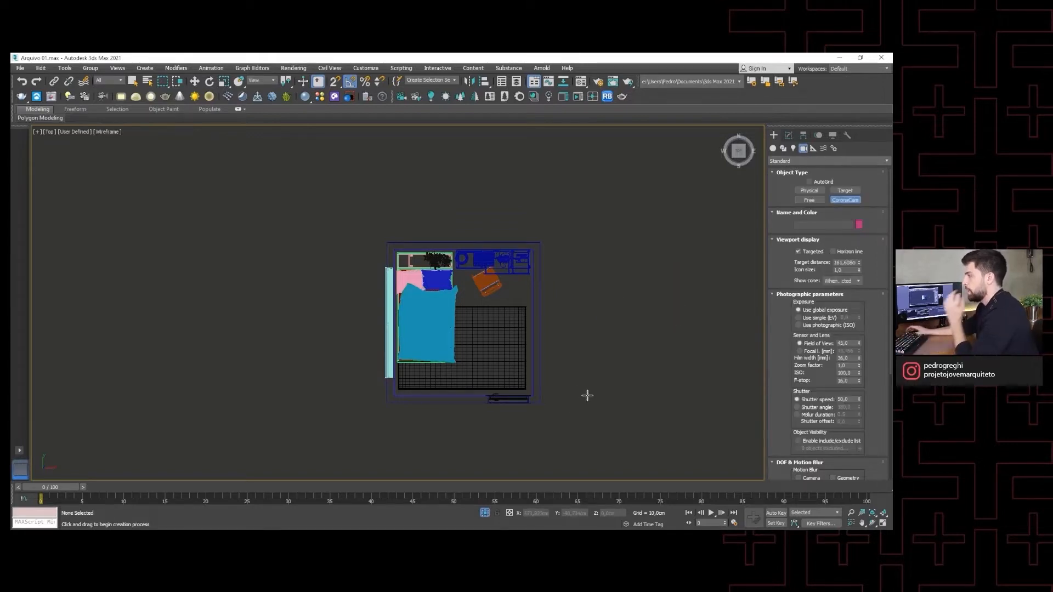
Step: Show the room in the Perspective view with default shading
middle_drag(594, 359, 461, 343)
key(p)
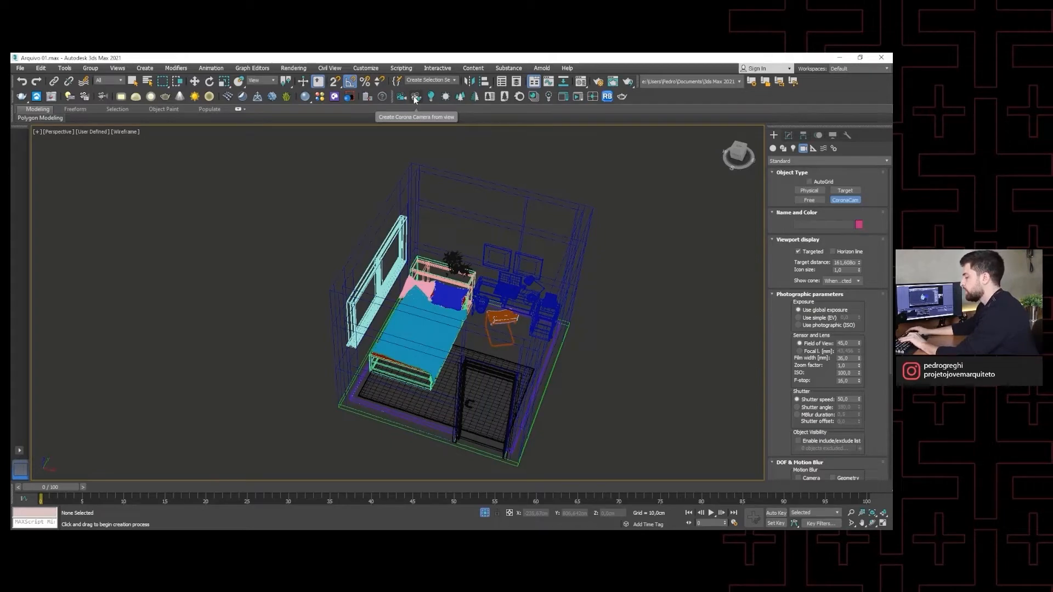
key(F3)
alt+middle_drag(483, 351, 506, 356)
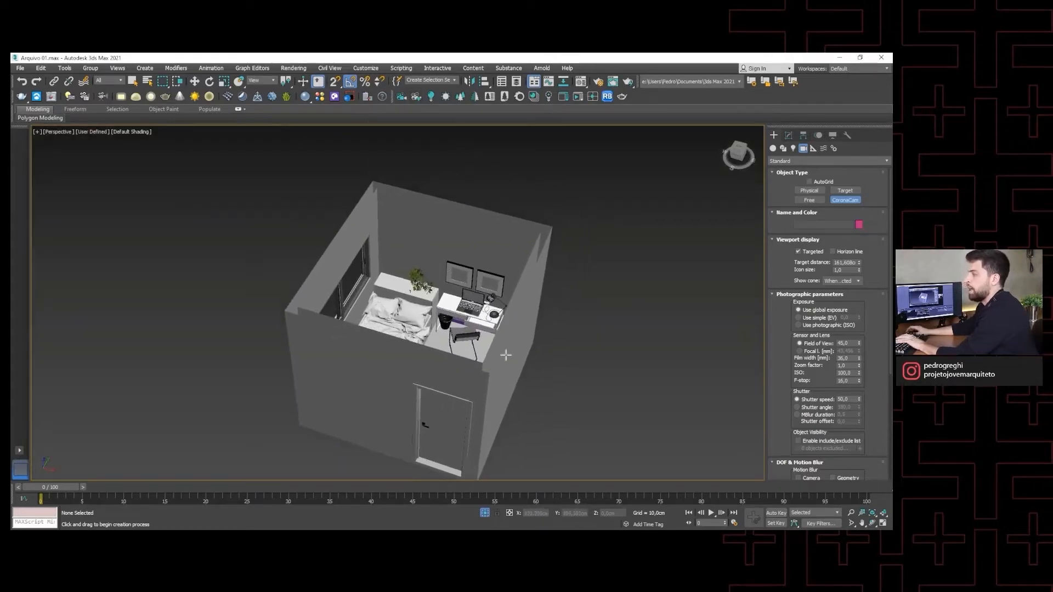
mouse_move(427, 345)
middle_down()
mouse_move(414, 343)
mouse_move(433, 344)
middle_up()
Step: Create a Corona camera from the current perspective view of the whole room
scroll(414, 344, up, 4)
scroll(435, 344, down, 4)
scroll(435, 344, up, 6)
scroll(435, 345, down, 6)
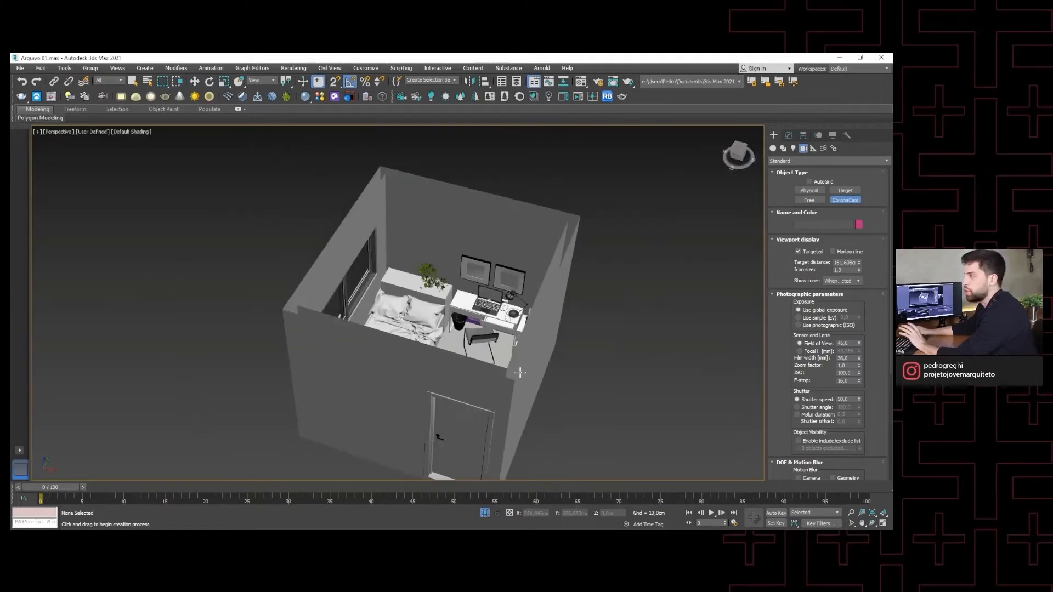
click(415, 97)
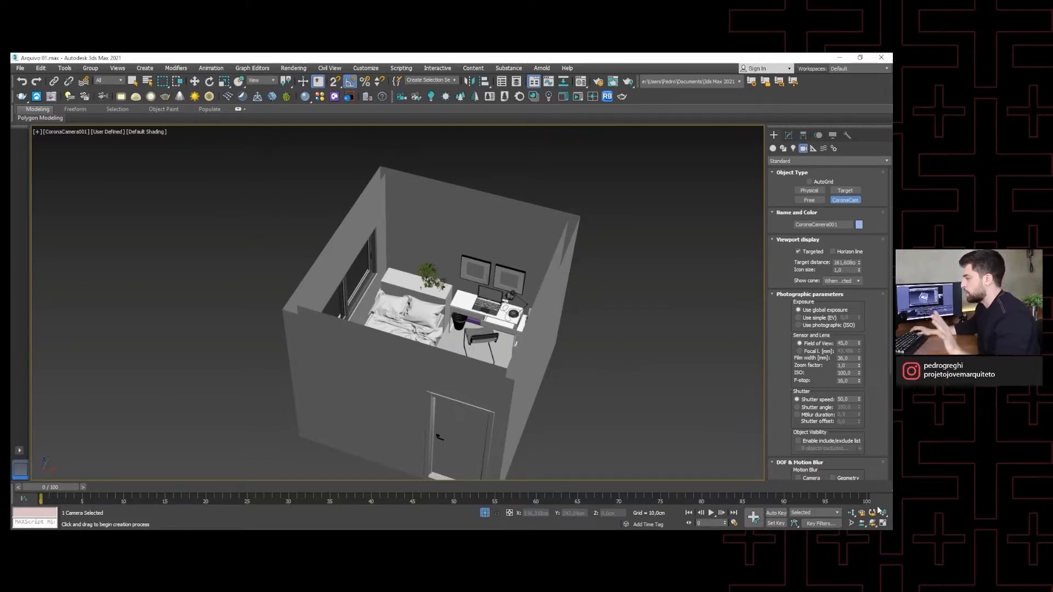
Step: Dolly the Corona camera slightly closer to the room
click(852, 512)
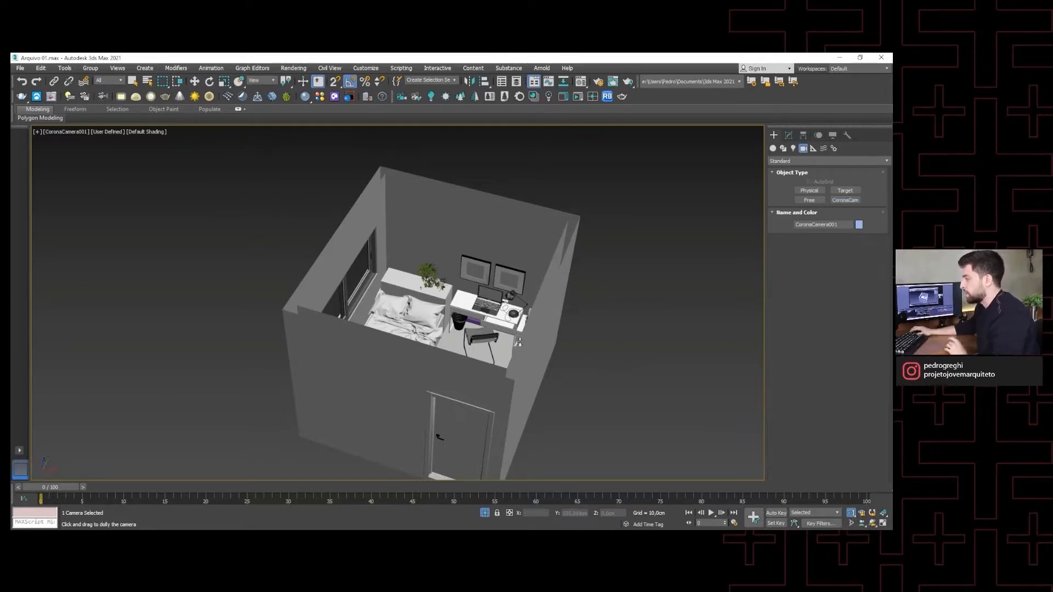
drag(454, 297, 467, 297)
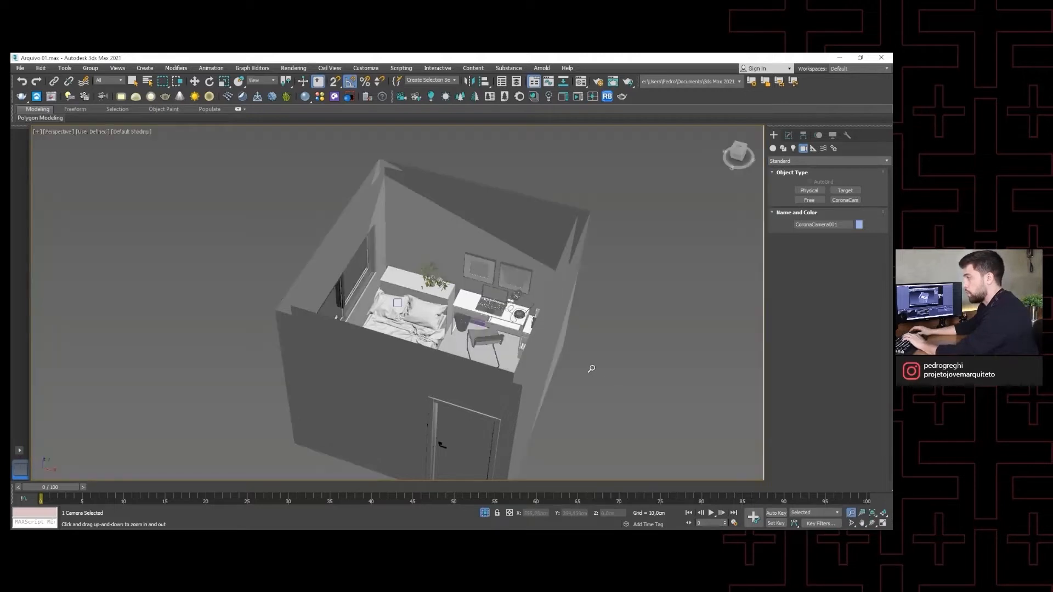
Step: Leave the camera view for Perspective and examine the camera's position and view cone around the room
key(p)
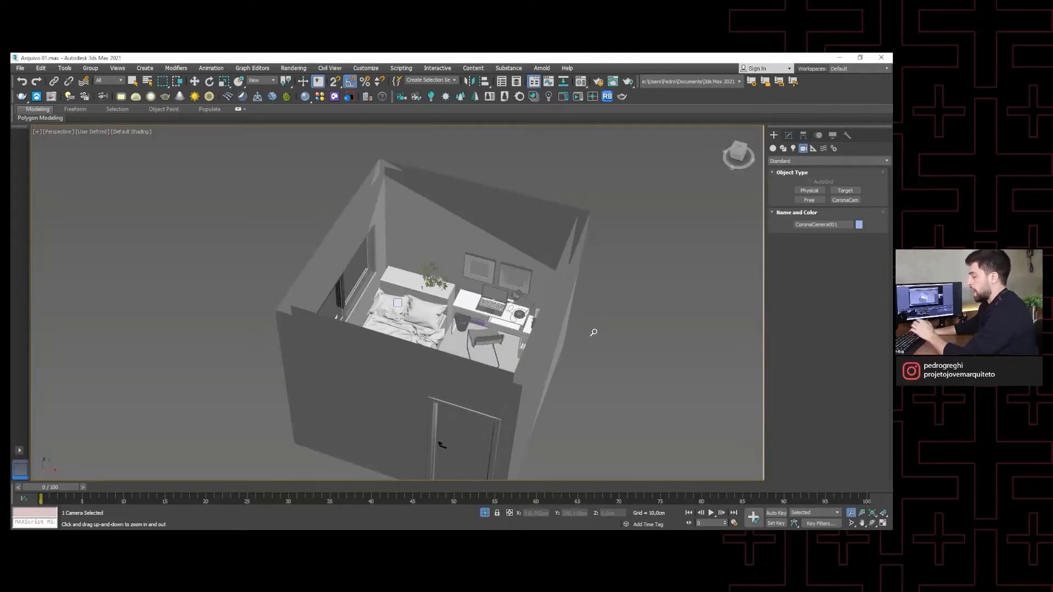
scroll(561, 333, down, 5)
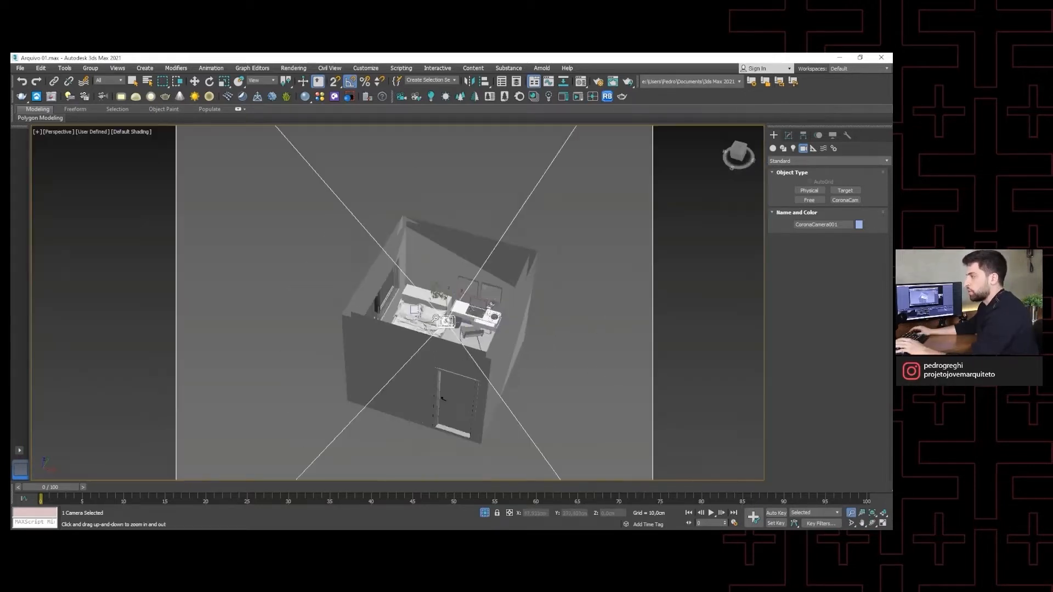
alt+middle_drag(428, 307, 503, 270)
scroll(473, 305, down, 7)
right_click(506, 230)
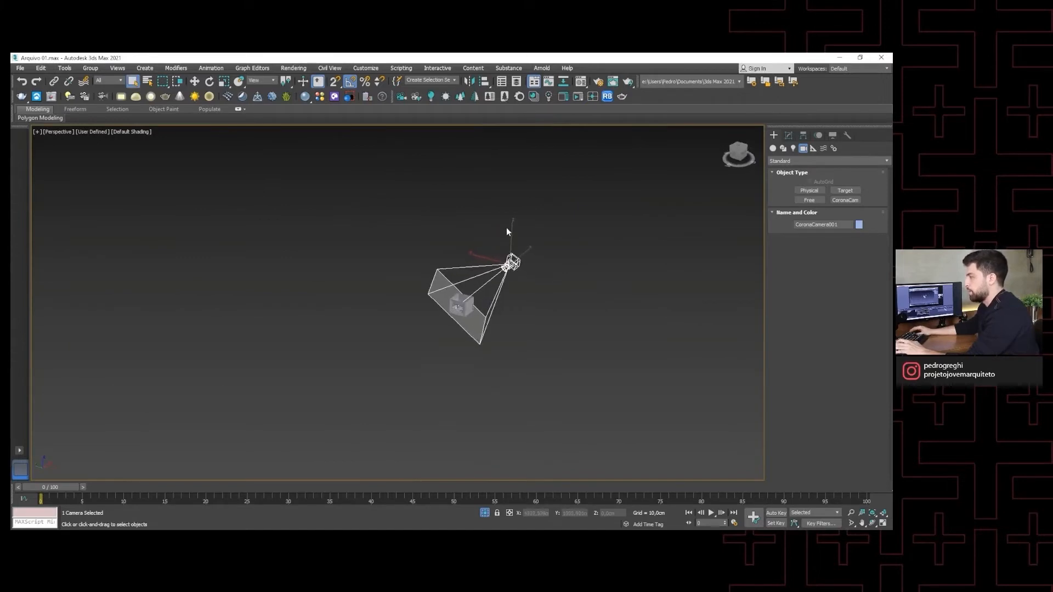
click(505, 227)
scroll(478, 275, up, 8)
scroll(558, 272, down, 2)
Step: Delete the Corona camera that was created from the perspective view
click(645, 239)
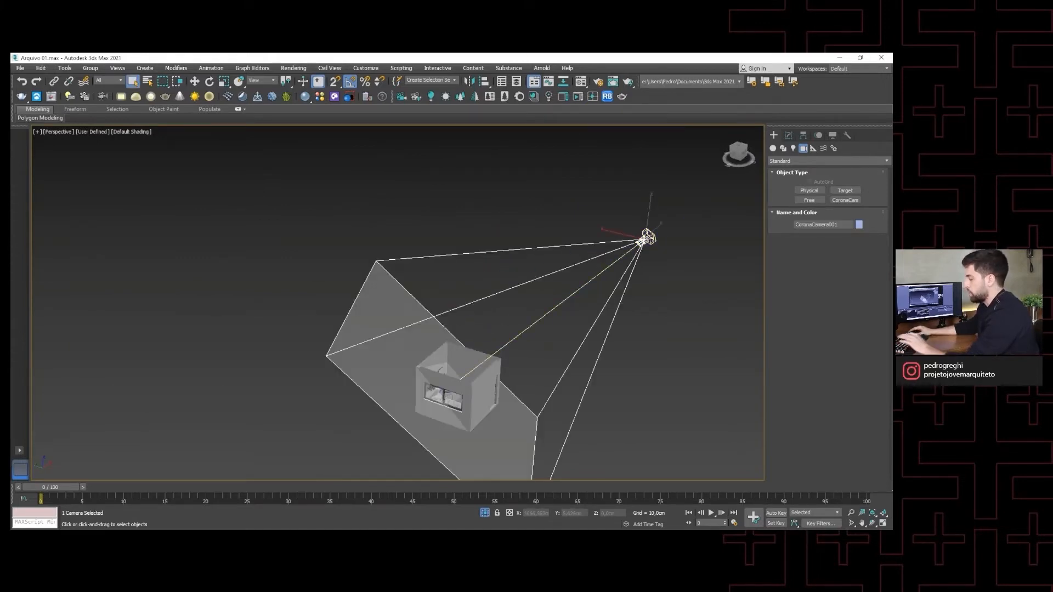
key(Delete)
Step: In the Top view, create a spherical Corona light outside the room opposite the window side, with a radius of about 33 cm
scroll(460, 395, up, 5)
middle_drag(476, 390, 435, 362)
key(t)
scroll(513, 336, down, 7)
scroll(452, 353, up, 3)
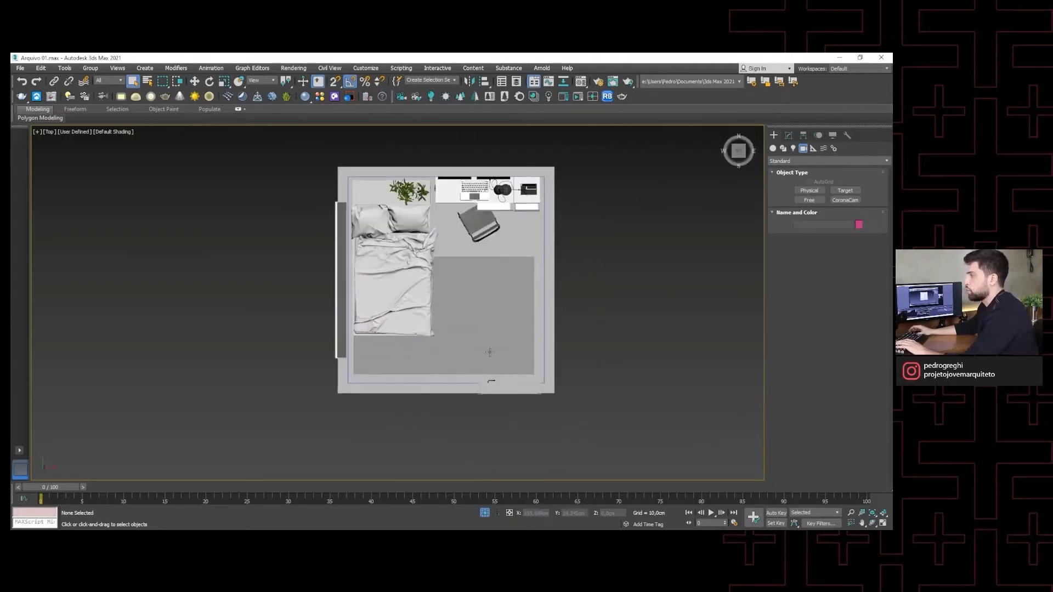
click(432, 97)
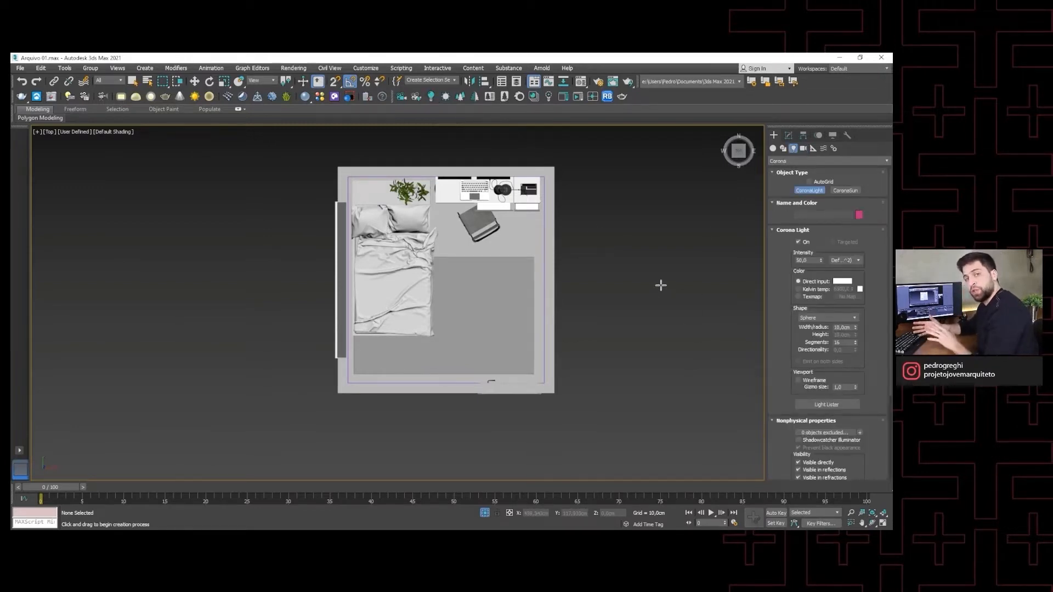
drag(638, 258, 653, 271)
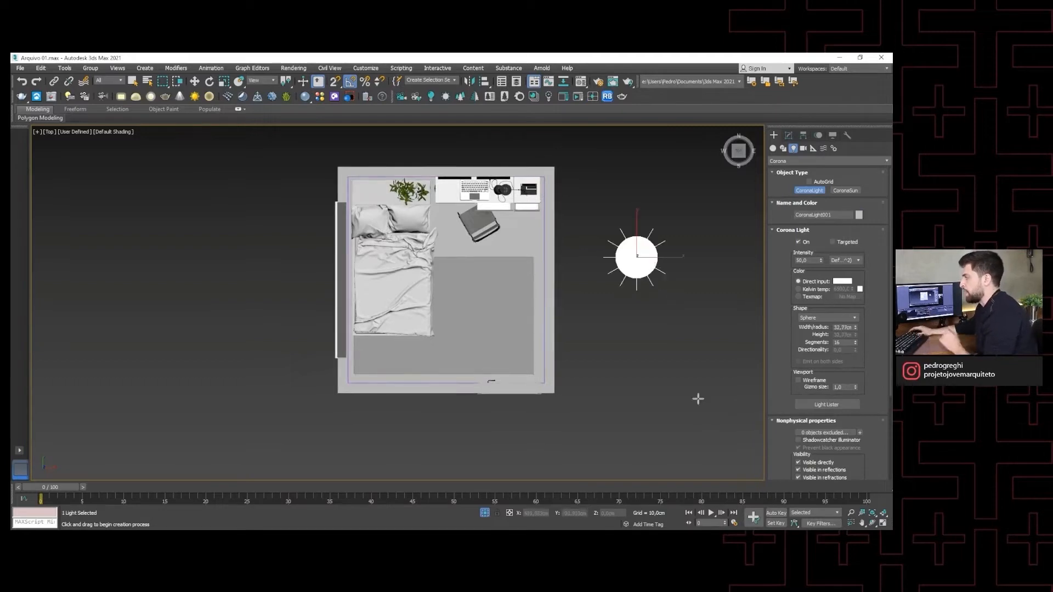
Step: Try the Rectangle, Cylinder and Disk shapes on the Corona light
middle_drag(671, 335, 637, 334)
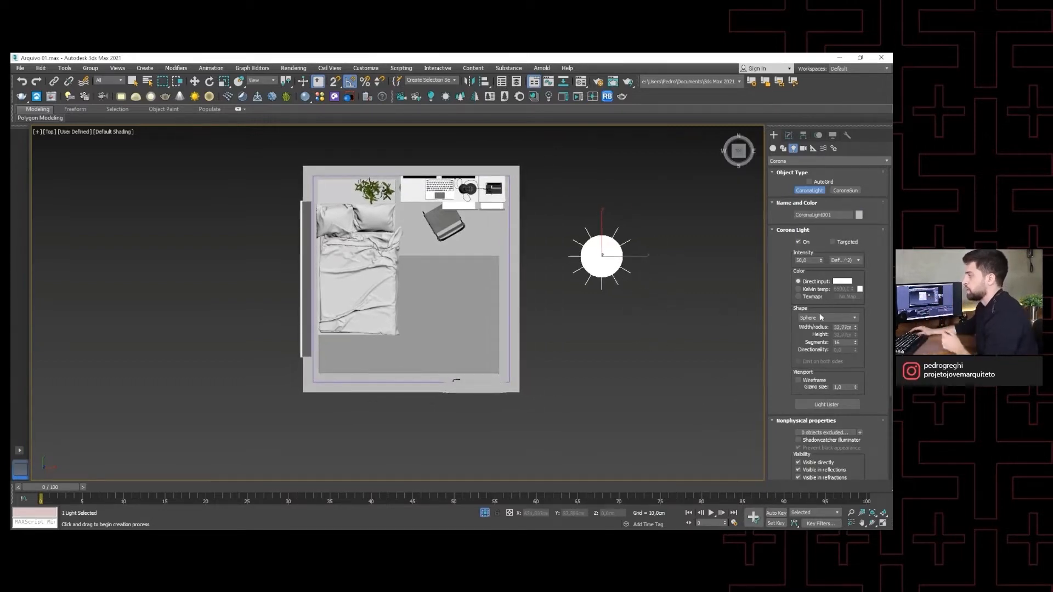
click(821, 331)
scroll(583, 284, up, 5)
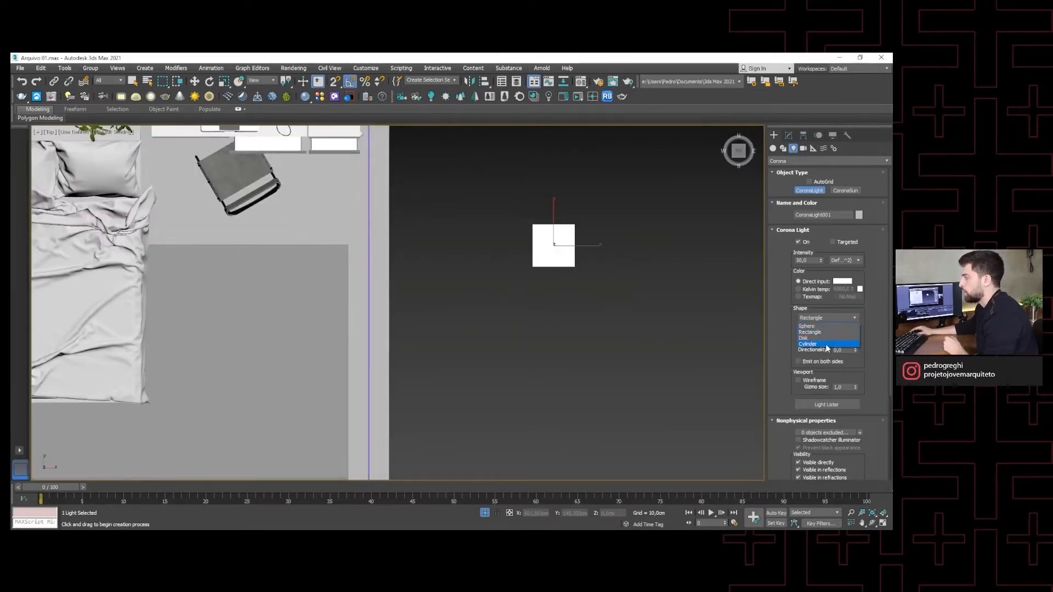
click(827, 344)
alt+middle_drag(655, 297, 622, 254)
click(831, 323)
click(824, 338)
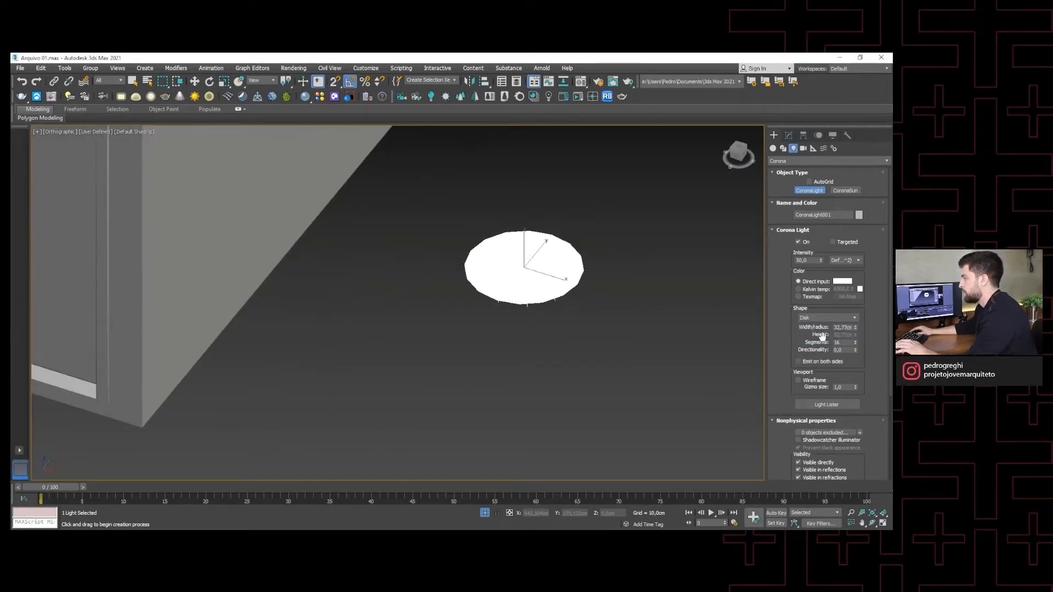
Step: Set the Corona light's shape back to Sphere and return to the Top view
click(849, 320)
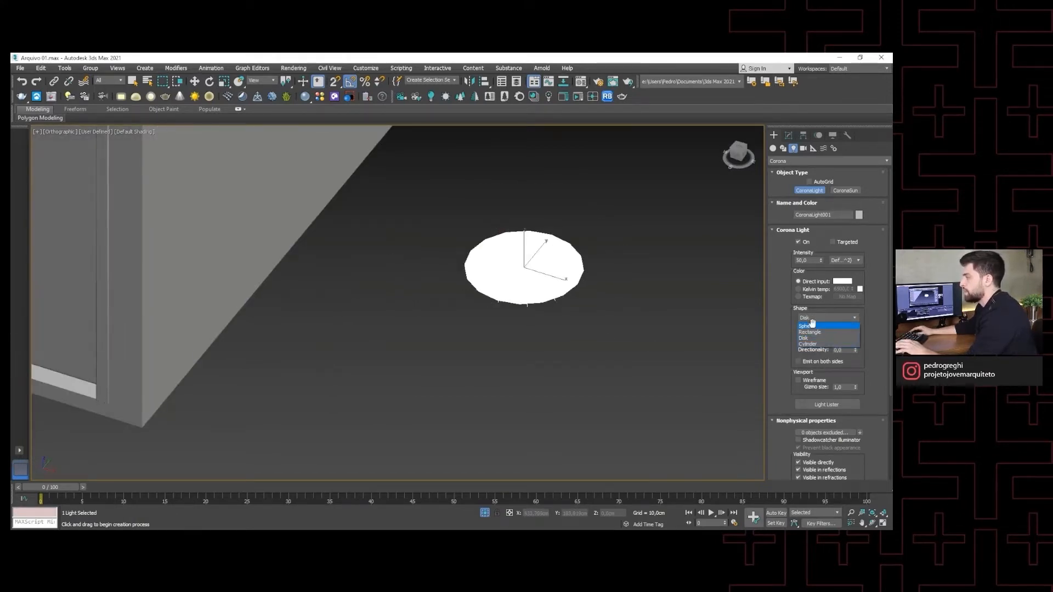
click(813, 325)
key(t)
scroll(555, 328, down, 5)
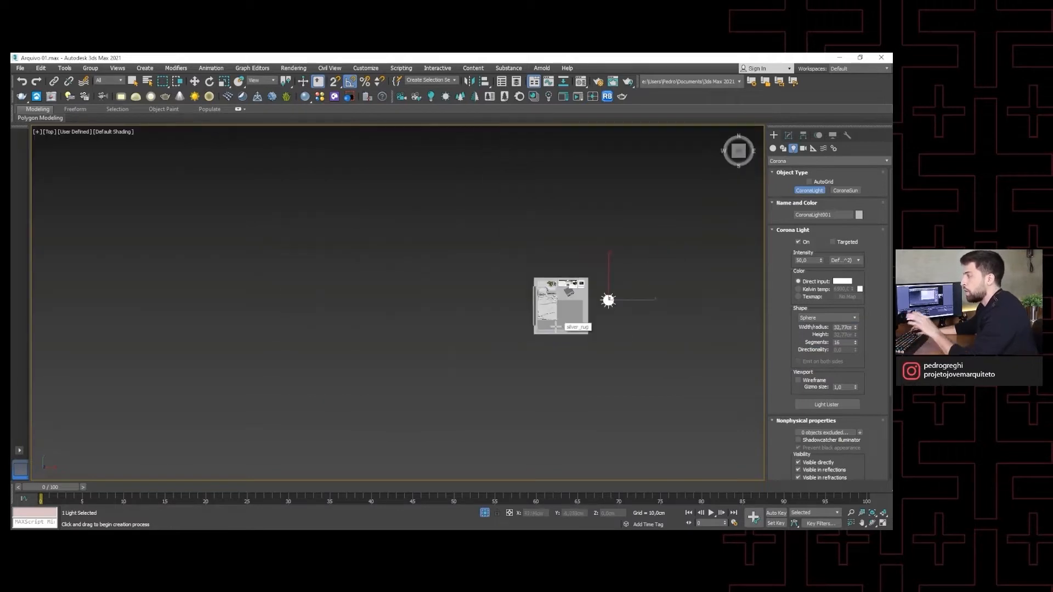
Step: Delete the spherical Corona light outside the room
middle_drag(607, 310, 573, 306)
scroll(581, 307, up, 5)
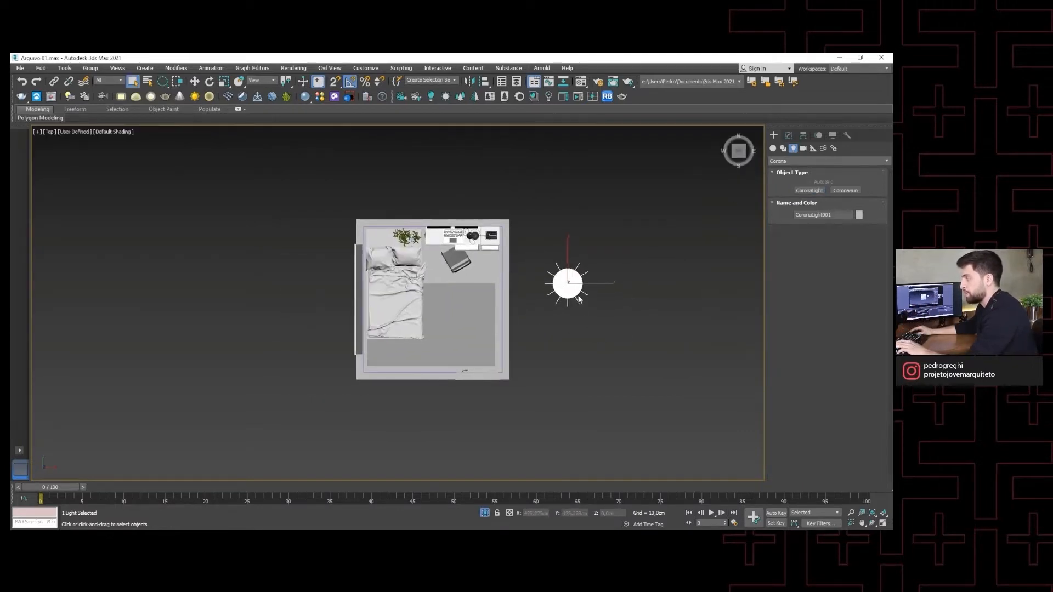
middle_drag(579, 299, 613, 336)
key(Delete)
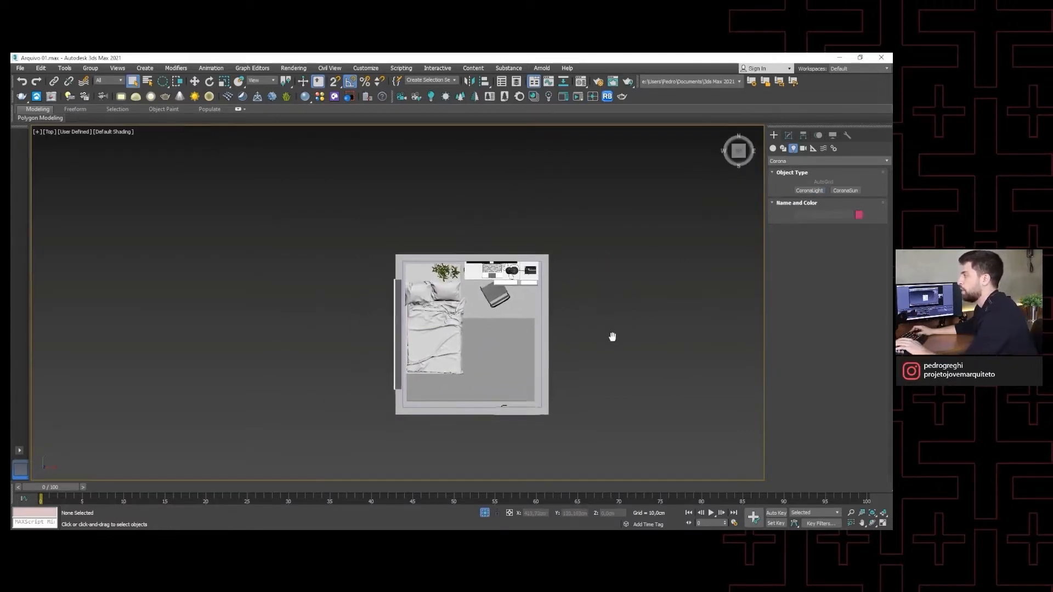
Step: Create a targeted Corona Sun high outside the room, seen from an orthographic angle, with its target beside the room's outer wall
click(446, 97)
scroll(461, 185, down, 4)
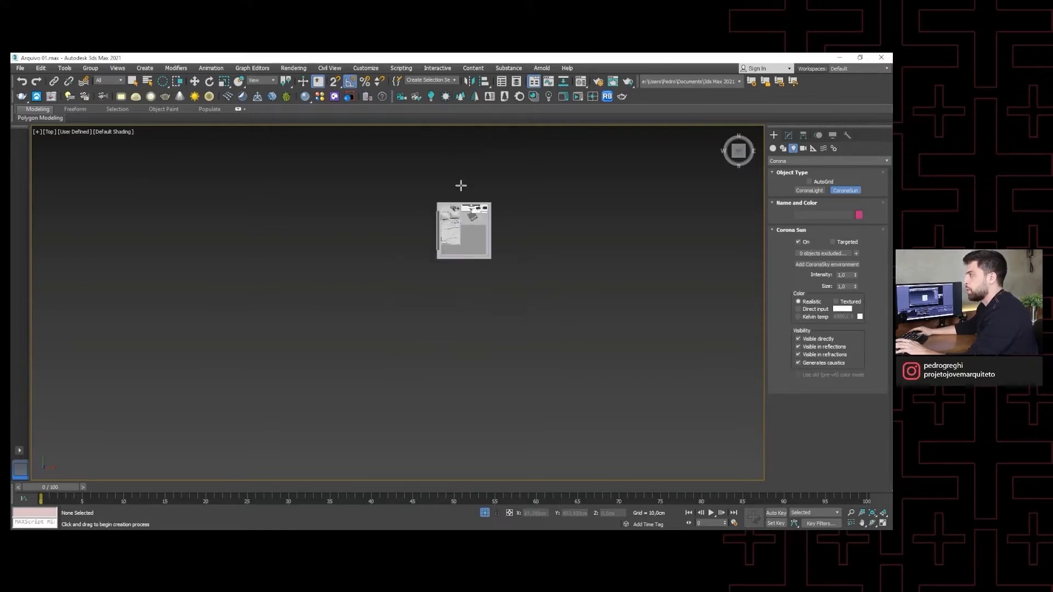
scroll(494, 247, down, 2)
scroll(581, 345, down, 1)
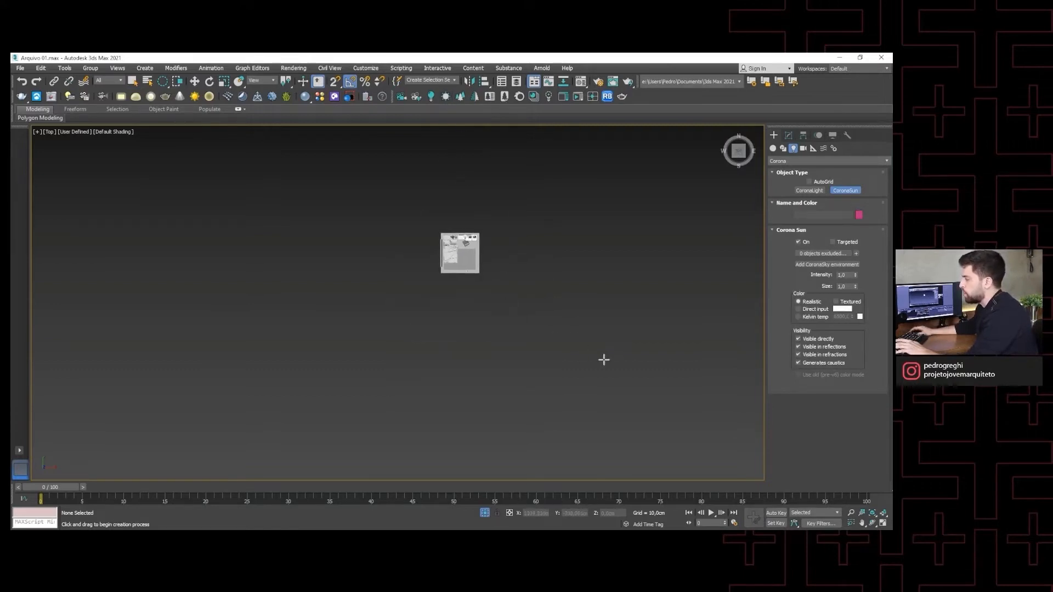
alt+middle_drag(594, 360, 662, 329)
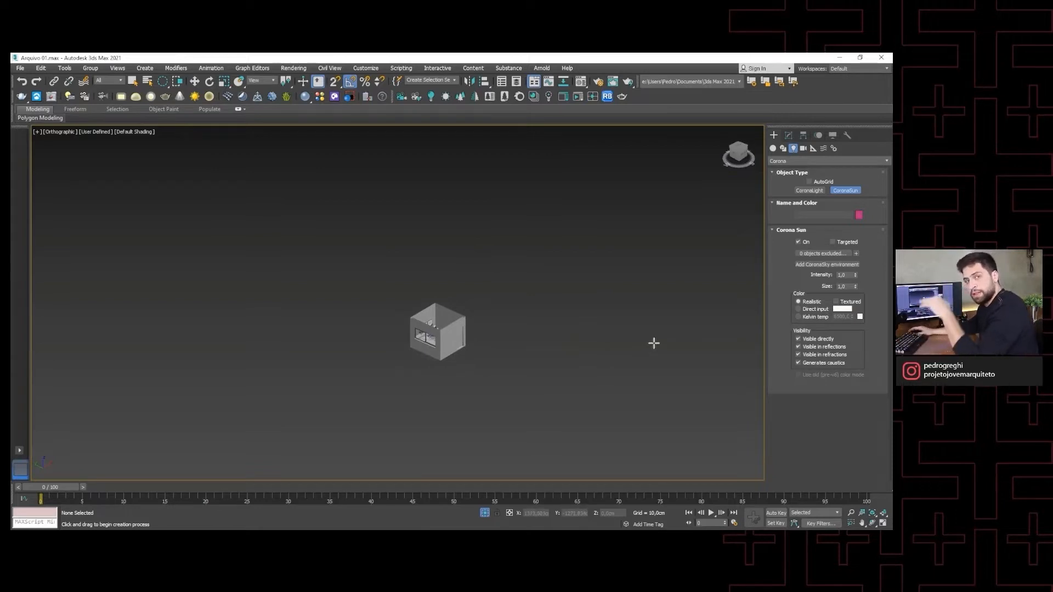
drag(649, 341, 476, 351)
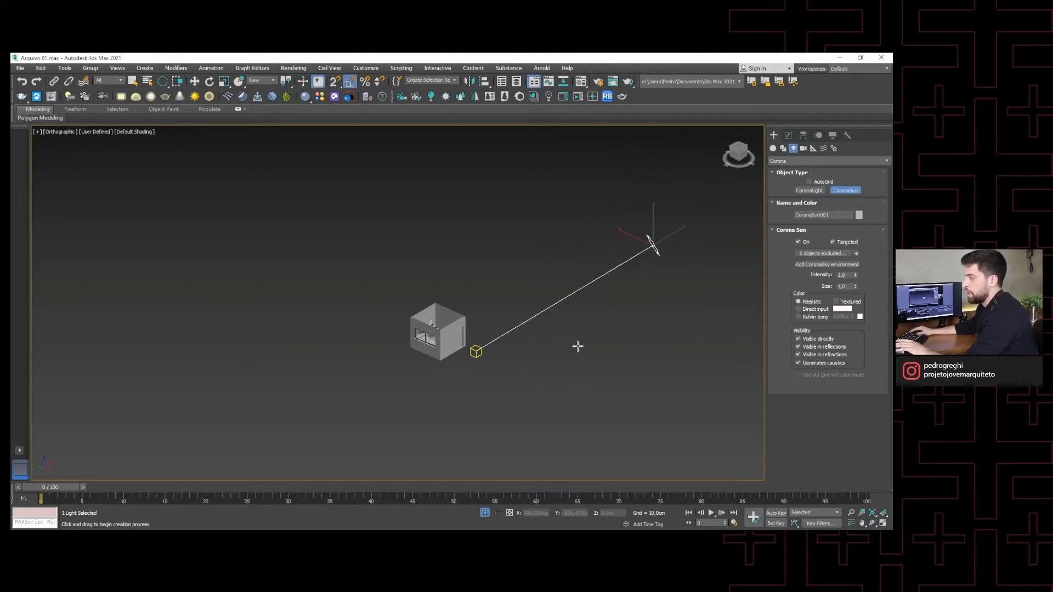
Step: Return to the Top view and delete the Corona Sun
key(t)
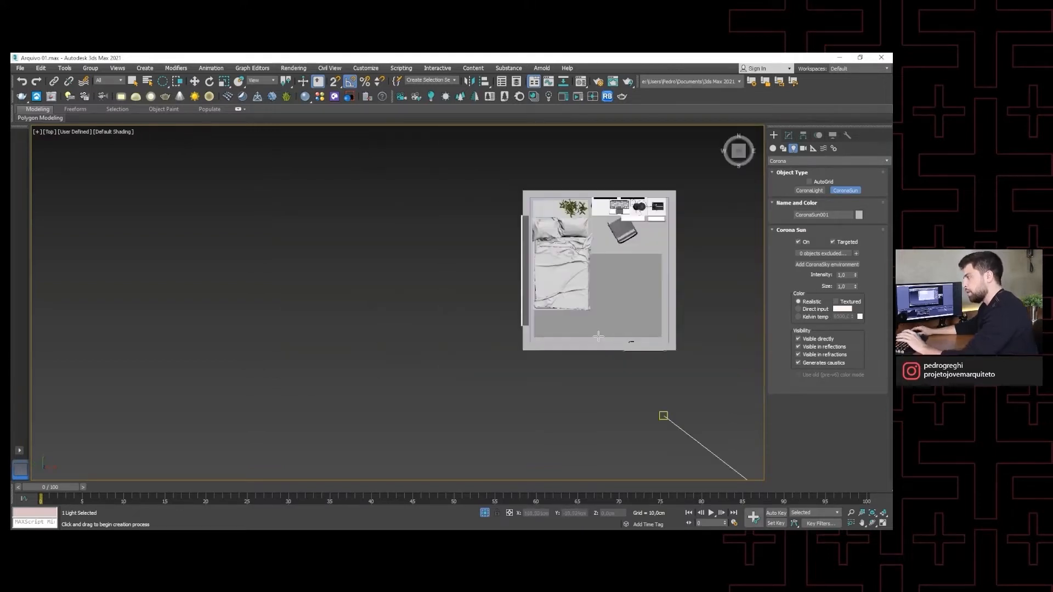
middle_drag(587, 349, 527, 384)
key(Delete)
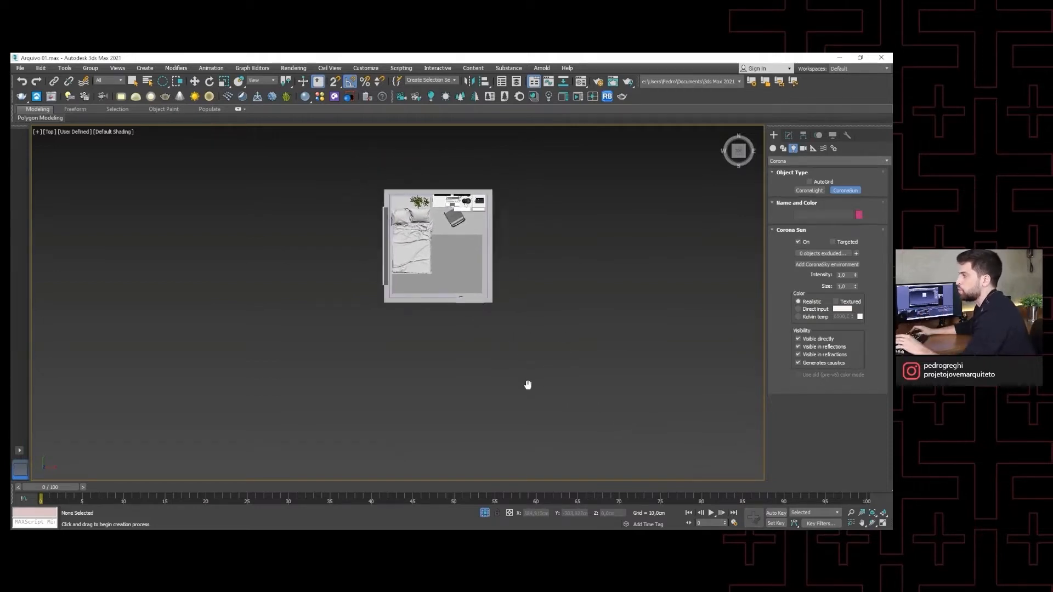
Step: Place a Corona Scatter object outside the room, past the corner diagonally opposite the pillows, and delete it
click(461, 99)
click(535, 345)
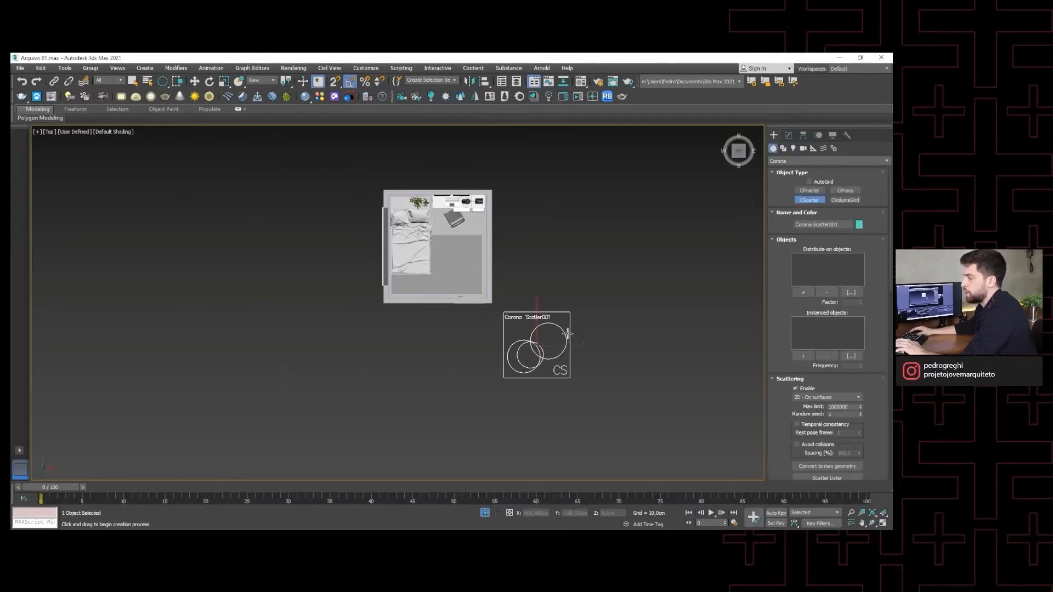
middle_drag(544, 380, 596, 377)
scroll(585, 354, up, 2)
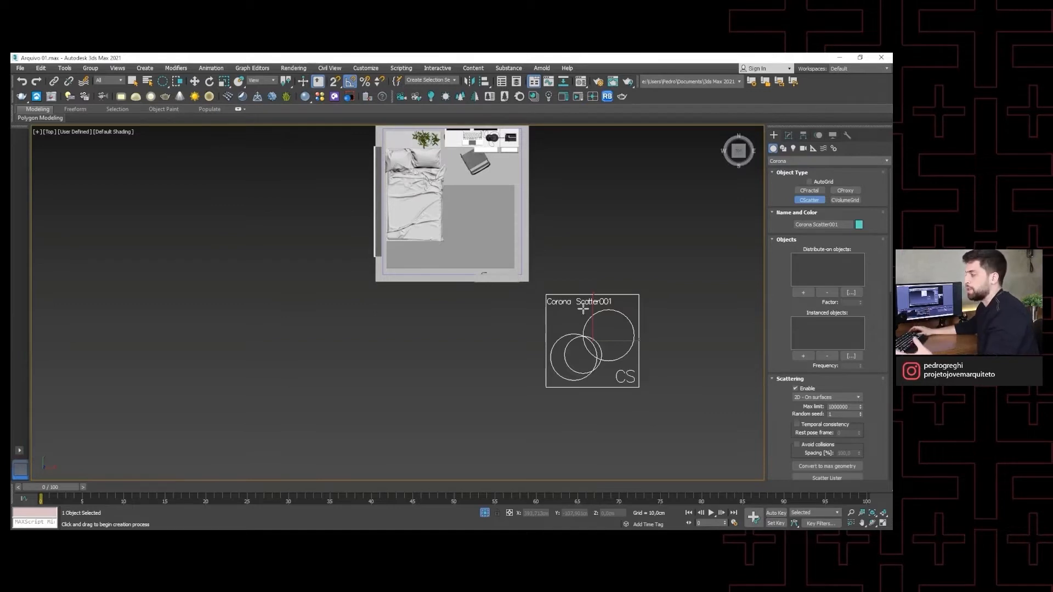
middle_drag(583, 309, 575, 306)
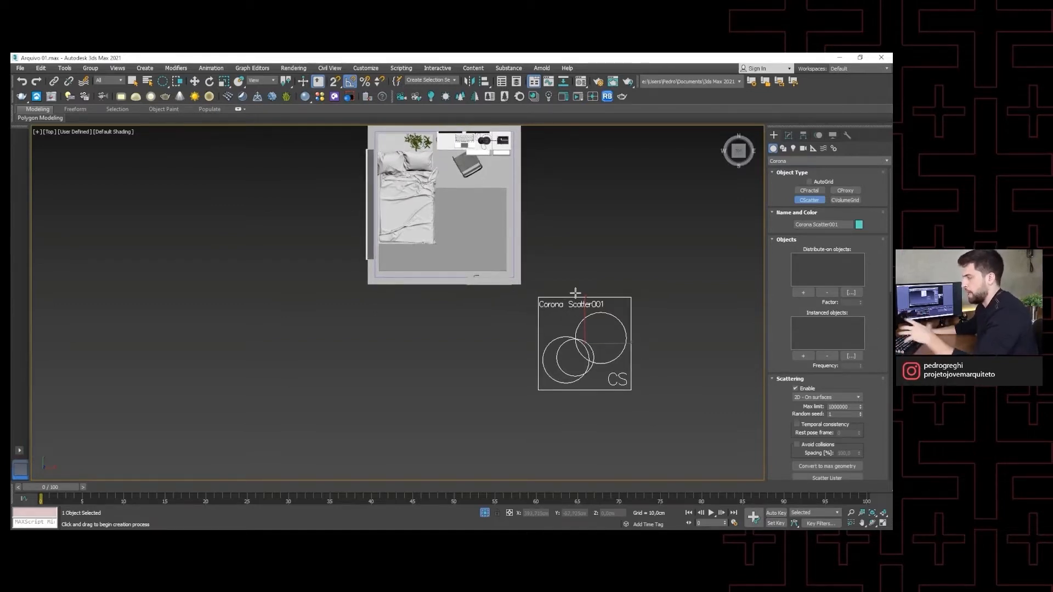
middle_drag(575, 293, 579, 295)
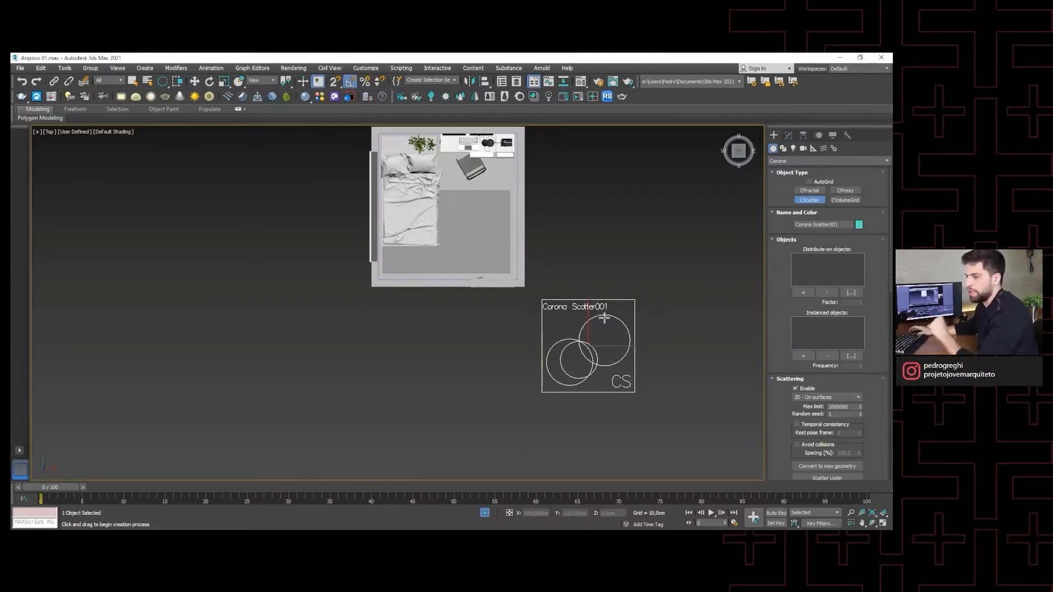
middle_drag(611, 313, 492, 166)
key(Delete)
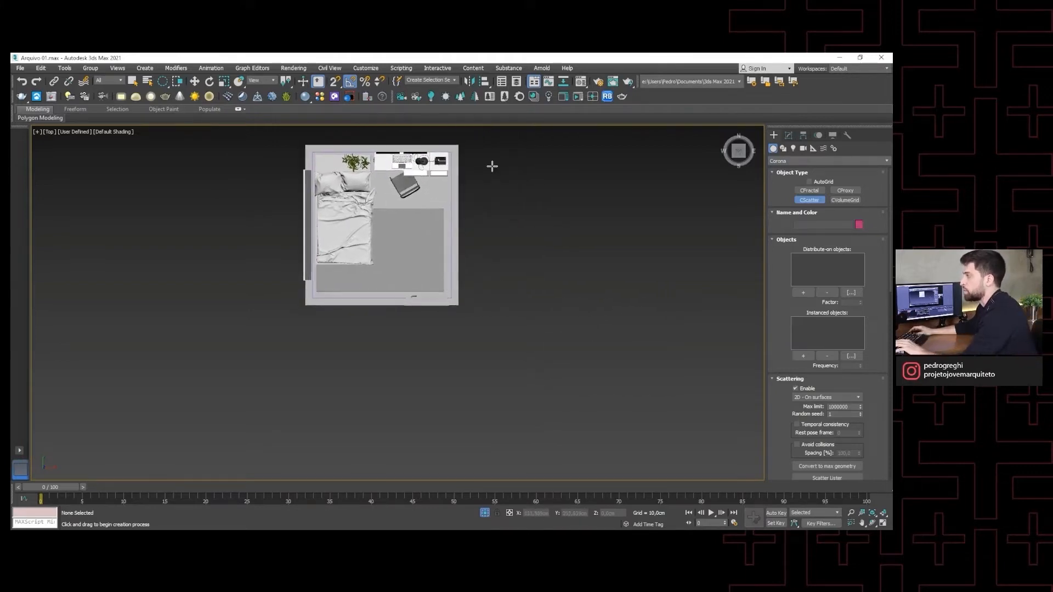
Step: Examine the Corona Proxy creation options without placing a proxy in the scene
click(476, 98)
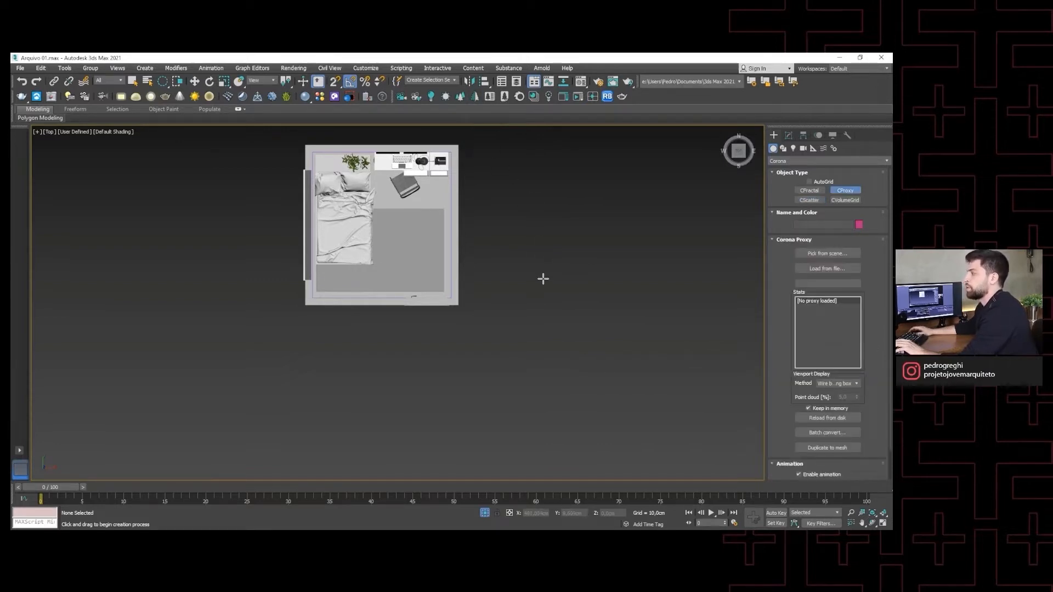
middle_drag(543, 279, 510, 222)
right_click(510, 223)
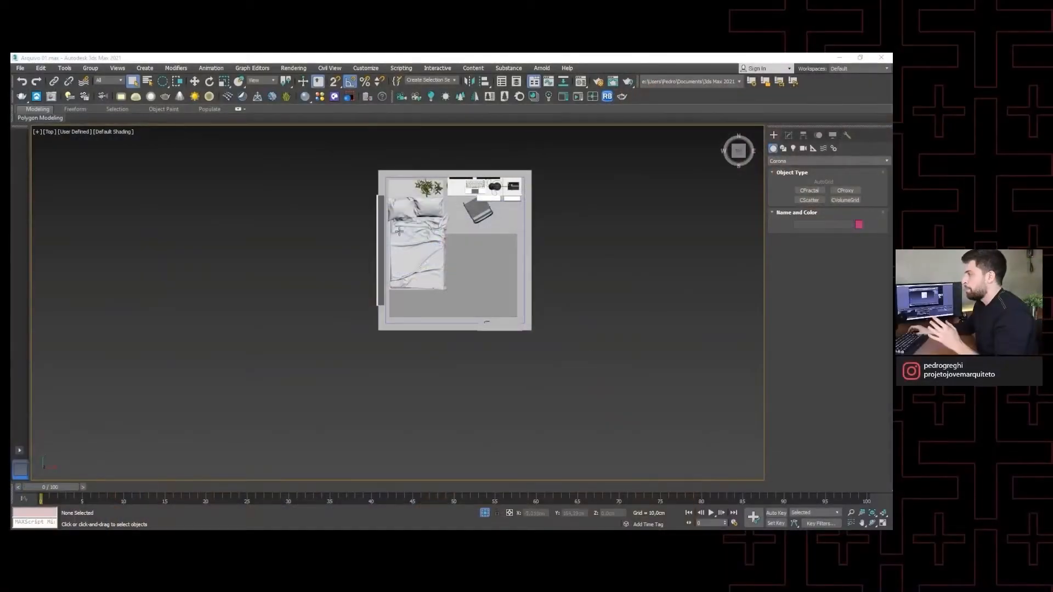
Step: Display the Top view in wireframe and examine the mesh density of the blanket on the bed
scroll(439, 274, up, 8)
scroll(439, 274, down, 4)
middle_drag(423, 269, 439, 298)
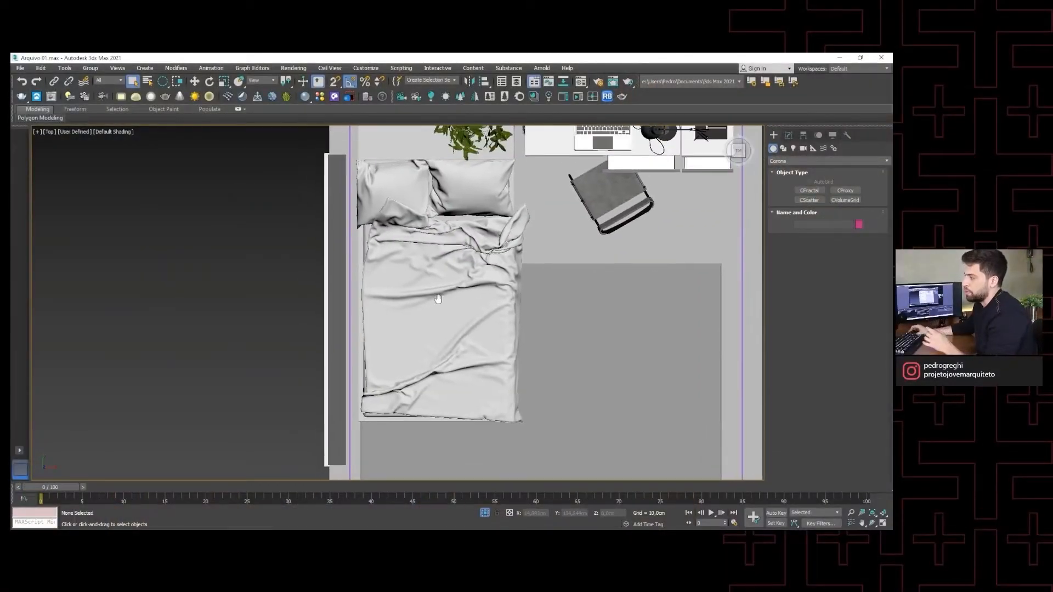
scroll(439, 298, up, 5)
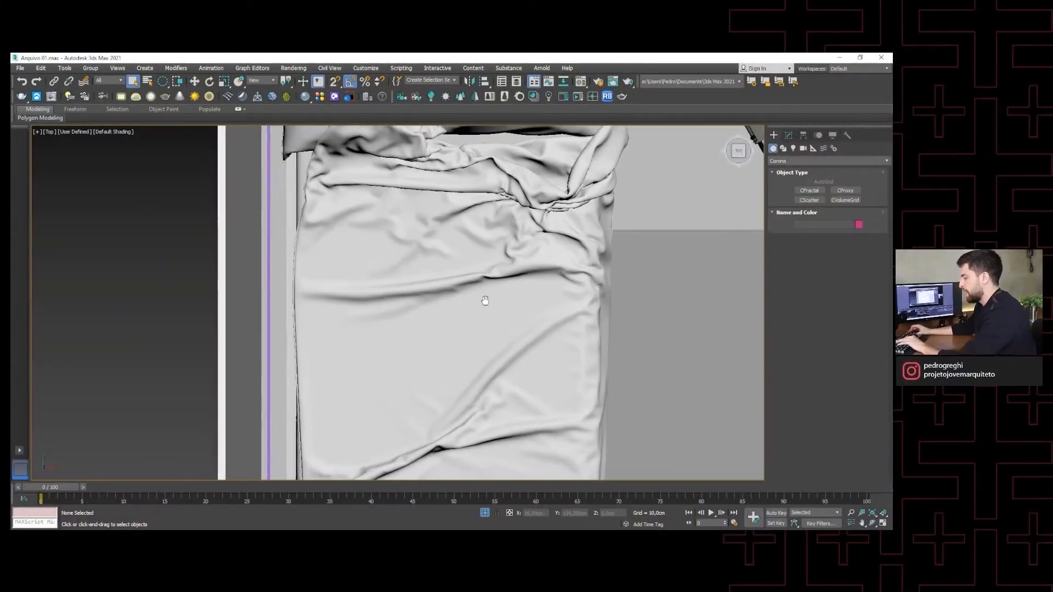
key(F3)
scroll(499, 283, up, 10)
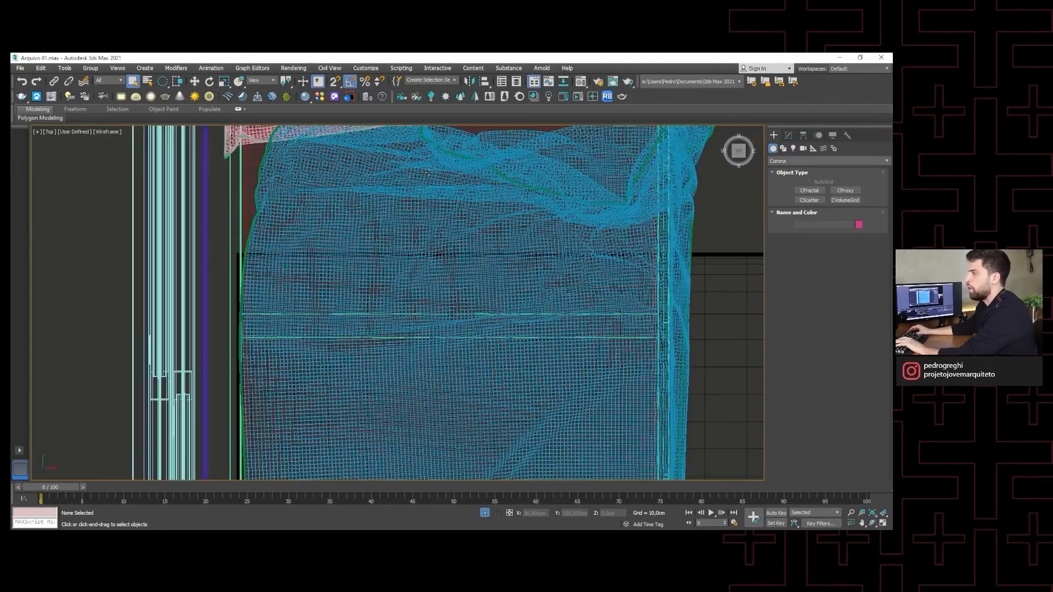
scroll(403, 270, down, 5)
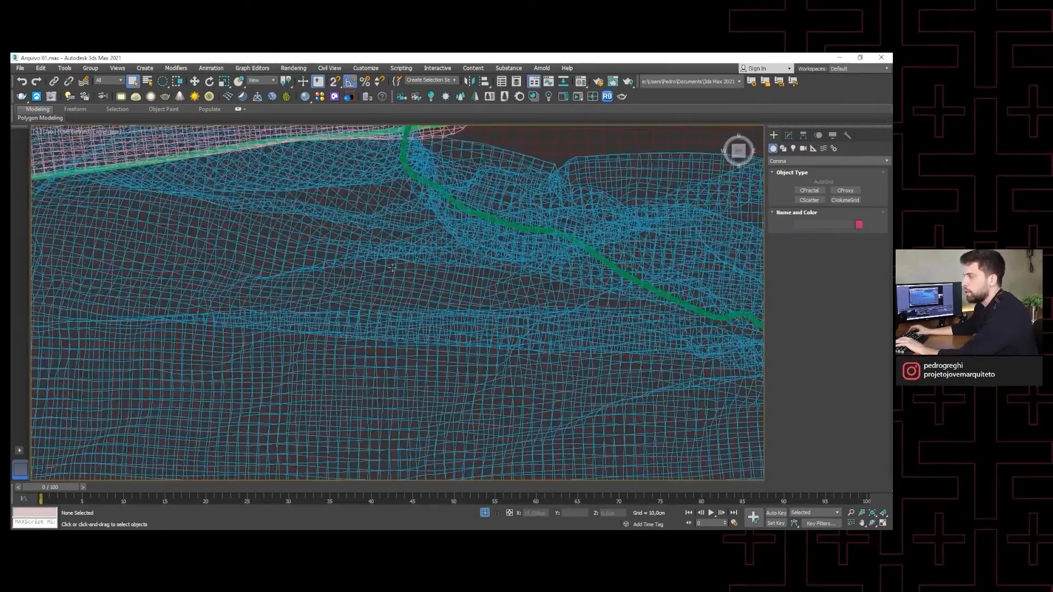
scroll(390, 262, down, 5)
middle_drag(519, 248, 737, 247)
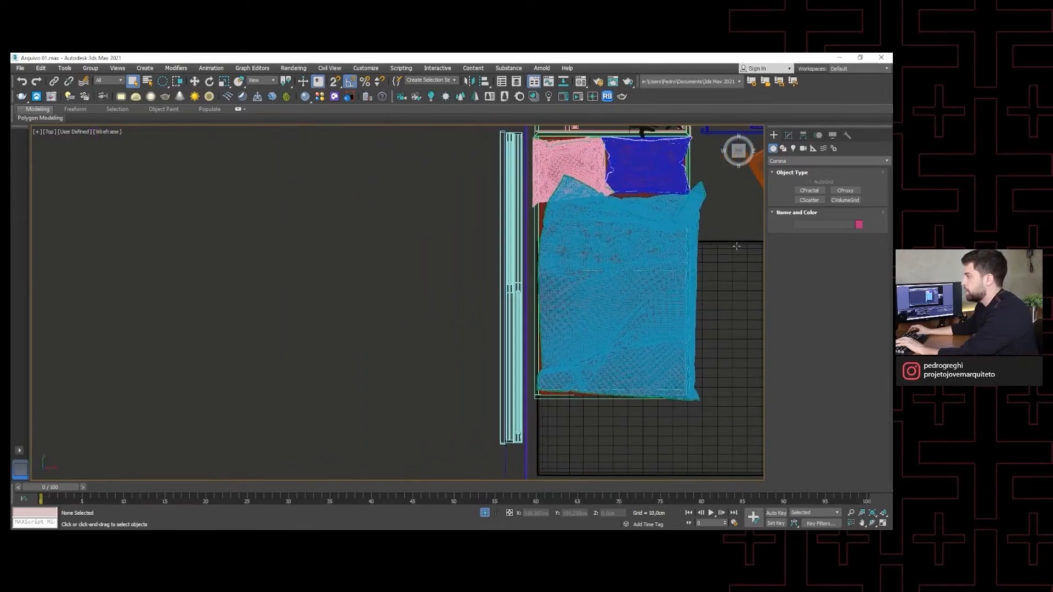
Step: Try to draw a Plane from the Standard Primitives outside the room on the window side
click(784, 149)
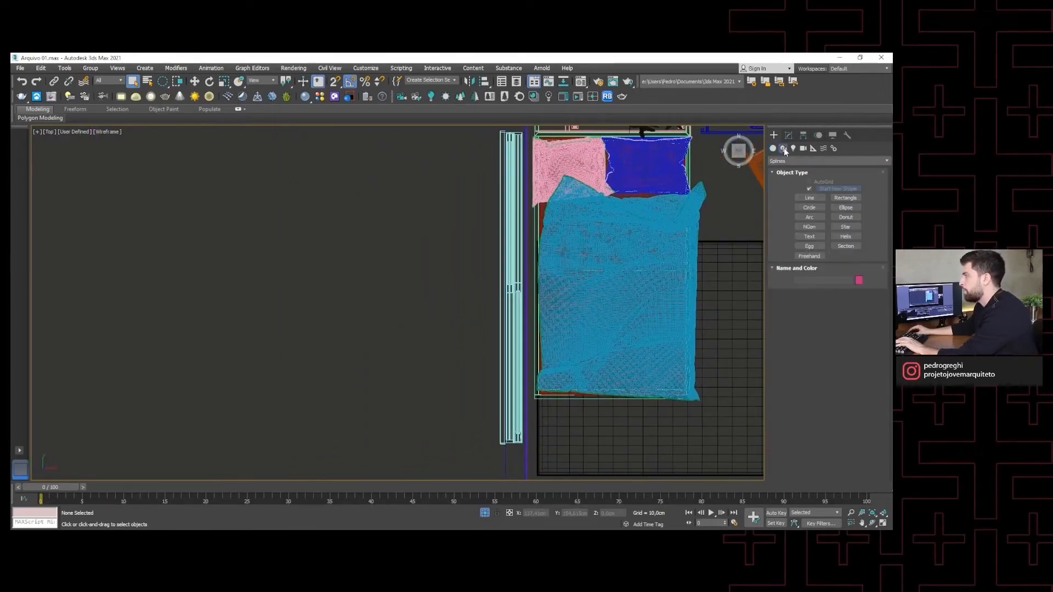
click(774, 148)
click(829, 161)
click(795, 172)
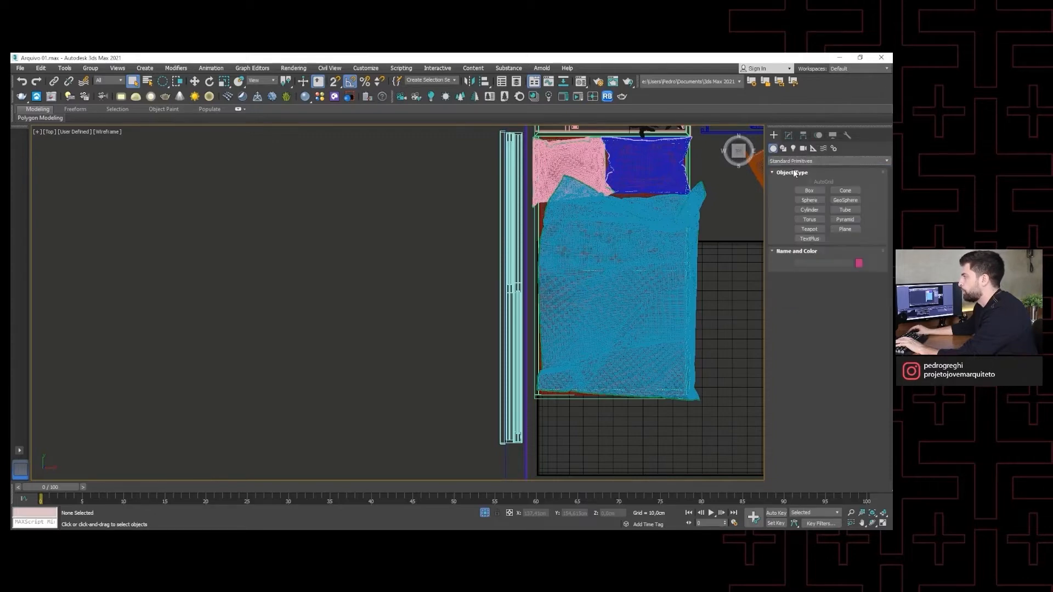
click(818, 190)
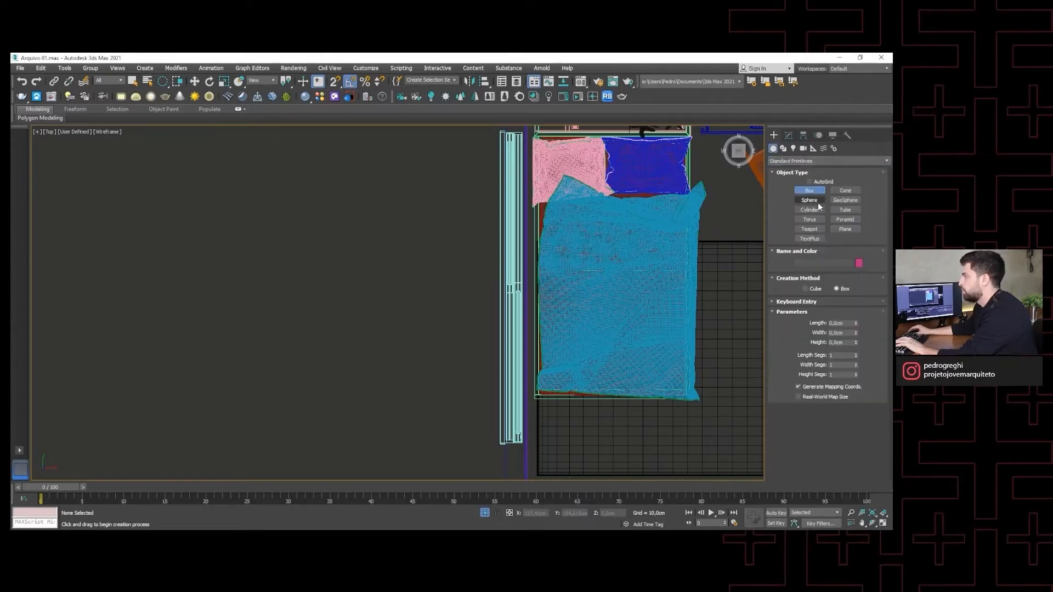
click(845, 229)
middle_drag(178, 313, 397, 309)
drag(348, 250, 470, 346)
middle_drag(536, 415, 266, 407)
click(376, 298)
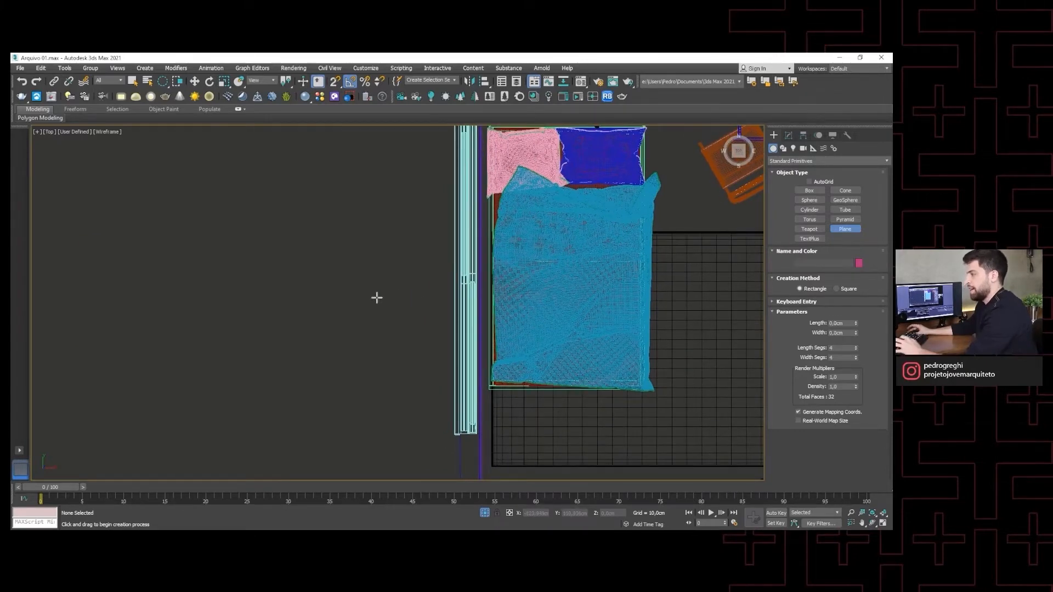
middle_drag(376, 299, 318, 323)
scroll(316, 314, up, 2)
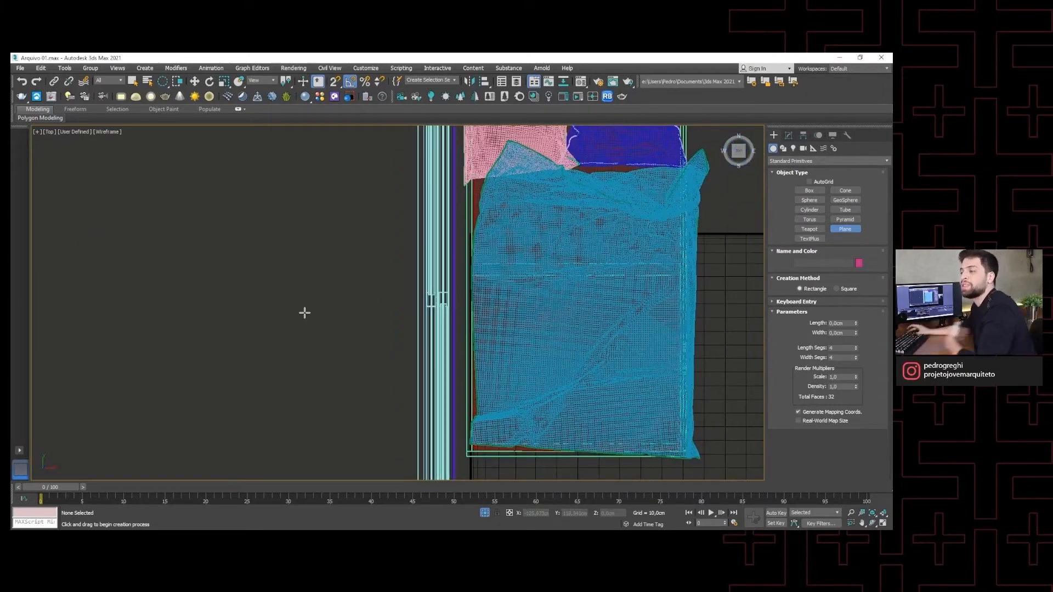
middle_drag(416, 294, 325, 317)
scroll(407, 295, down, 1)
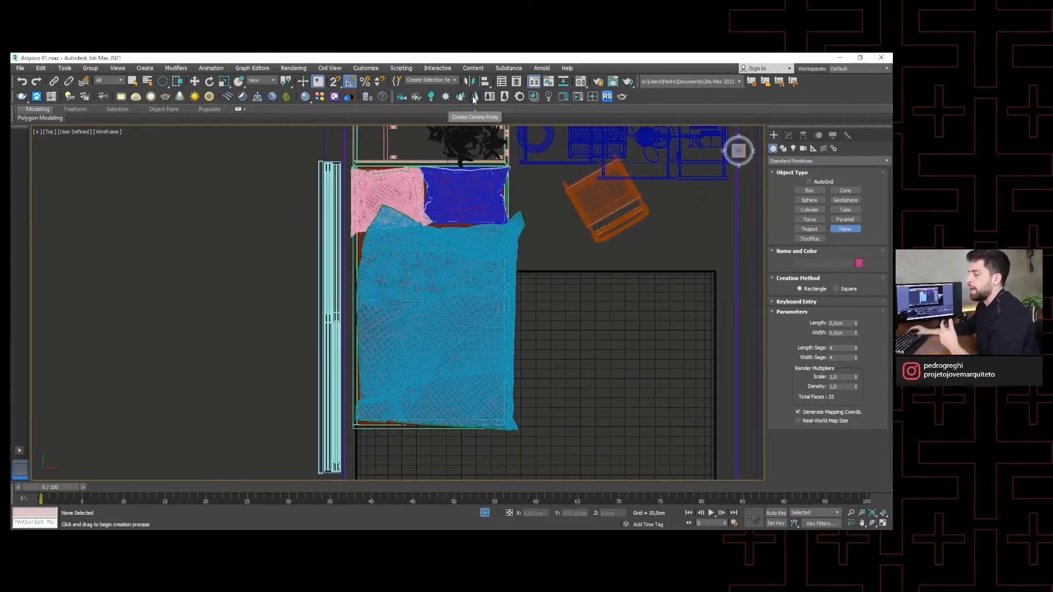
middle_drag(529, 190, 447, 174)
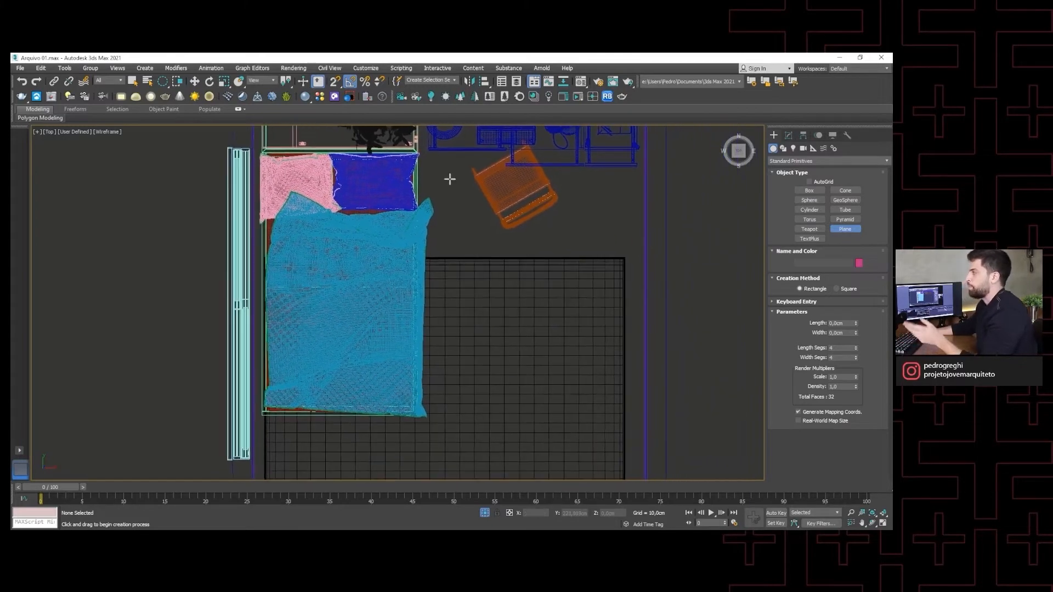
Step: Open the Corona Lister's Lights list and place its window over the bed area, clear of the creation parameters
click(489, 97)
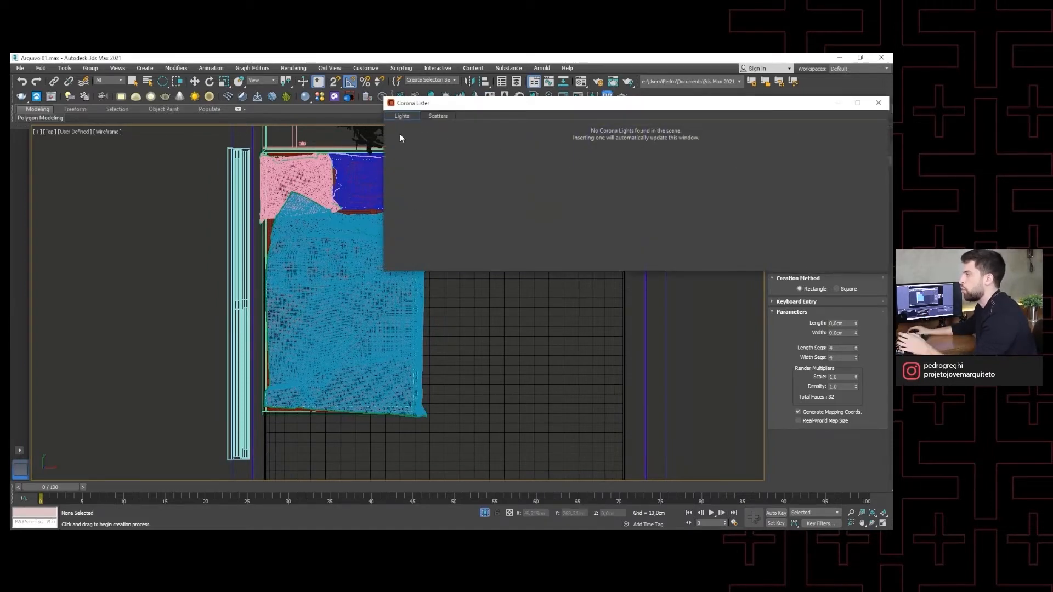
drag(502, 106, 271, 184)
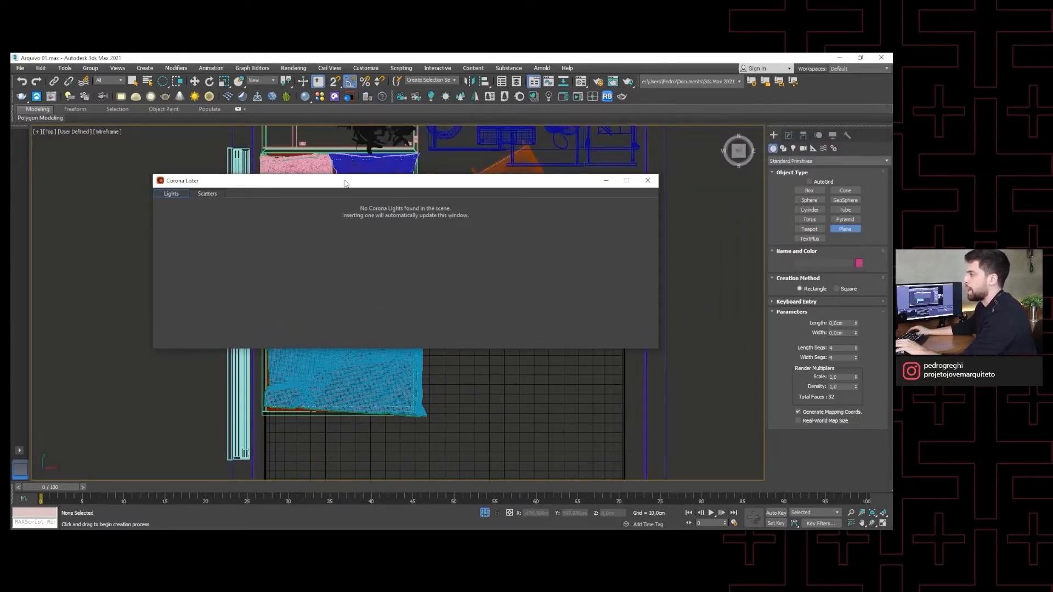
drag(344, 182, 268, 170)
Step: Create a spherical Corona light with a radius of about 25 cm outside the room, opposite the window side
scroll(672, 211, down, 3)
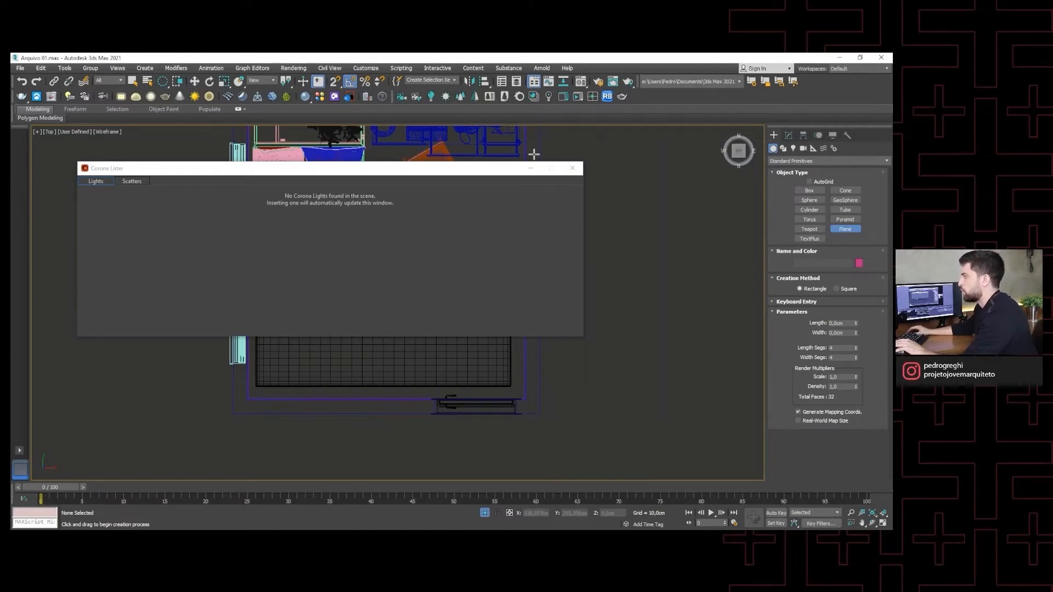
click(416, 98)
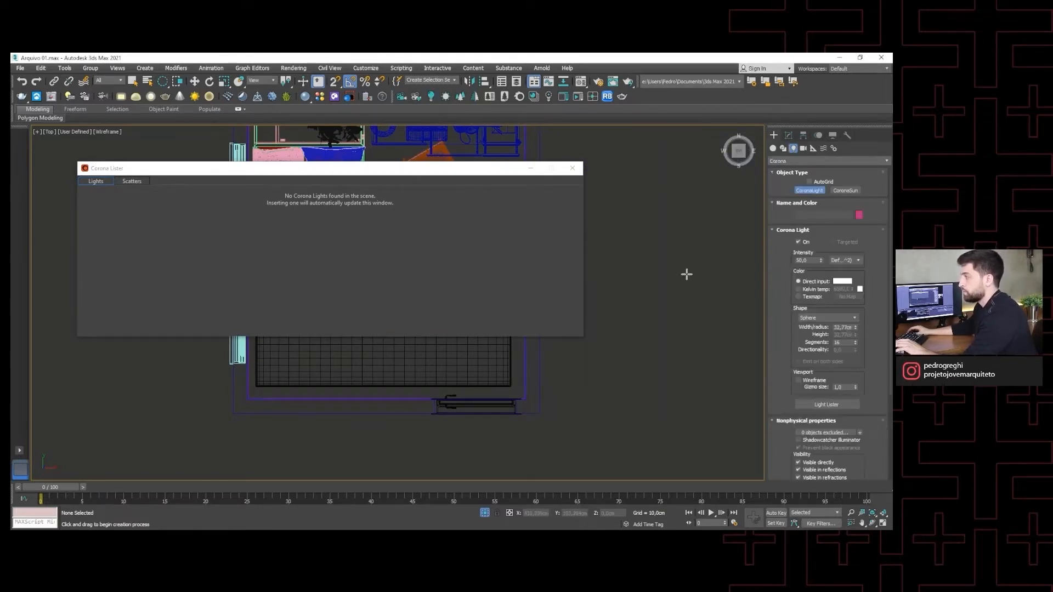
drag(663, 264, 682, 278)
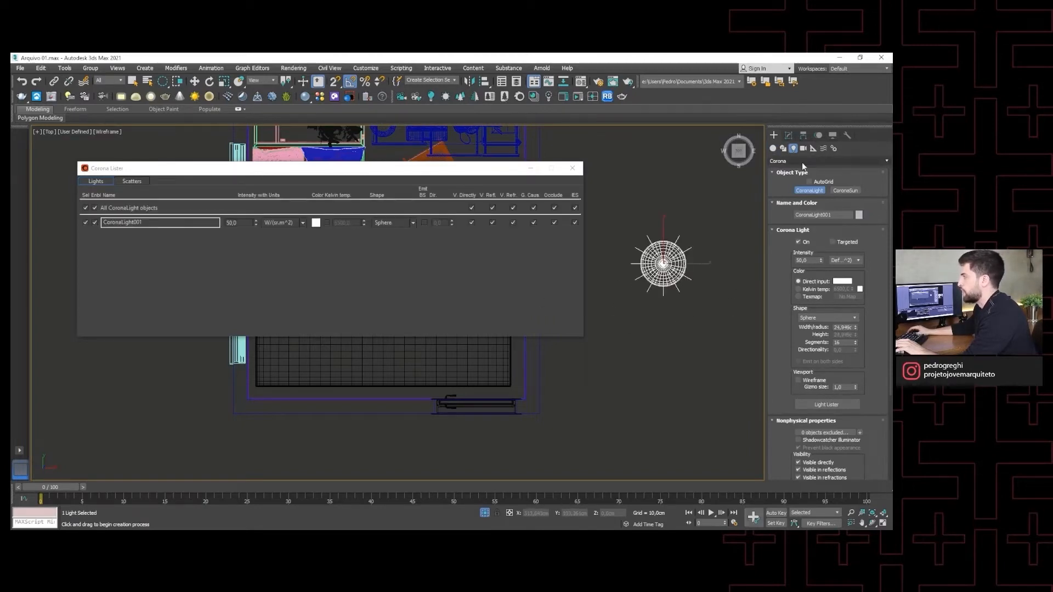
Step: Rename the spherical Corona light outside the room to "luz teto"
click(790, 136)
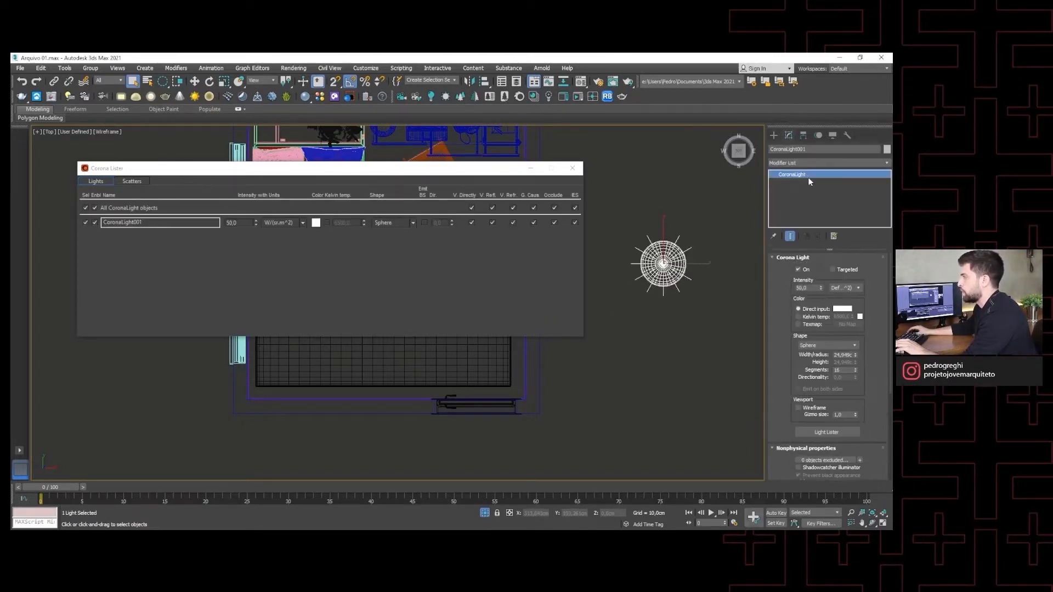
drag(827, 149, 769, 149)
text(lu)
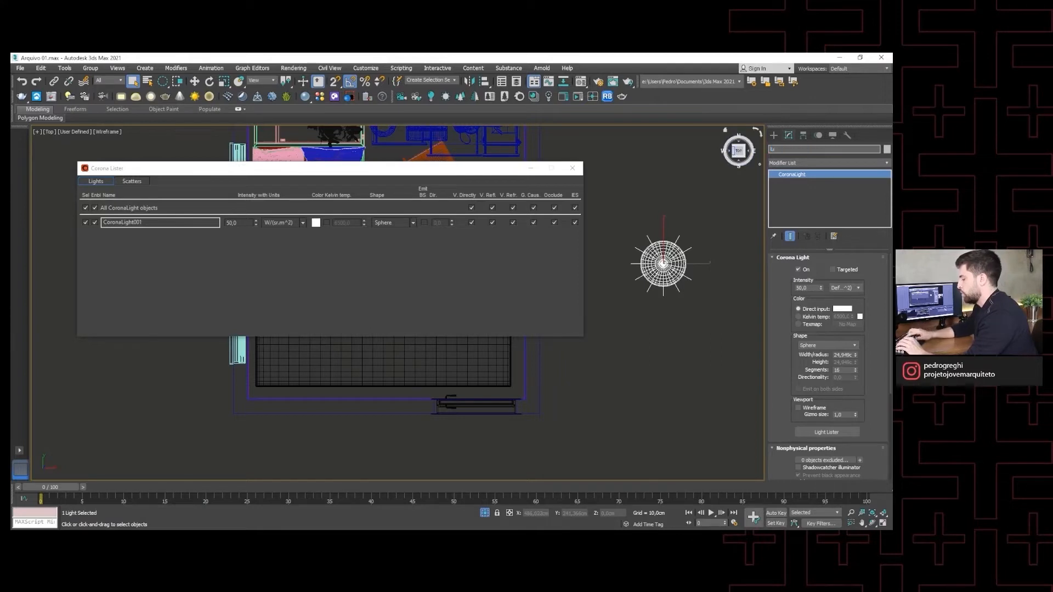
text(z teto)
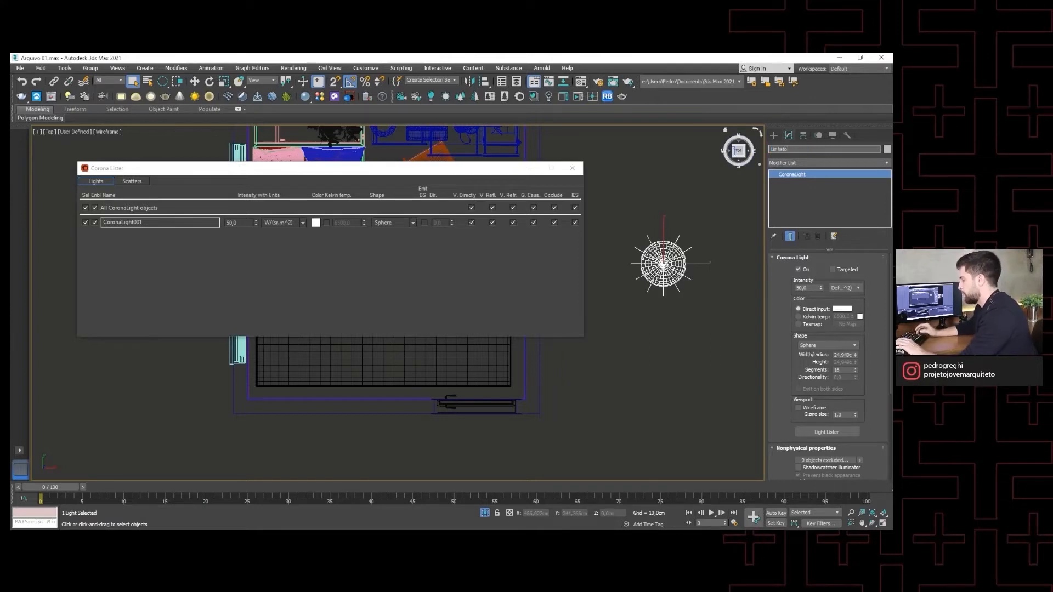
key(Return)
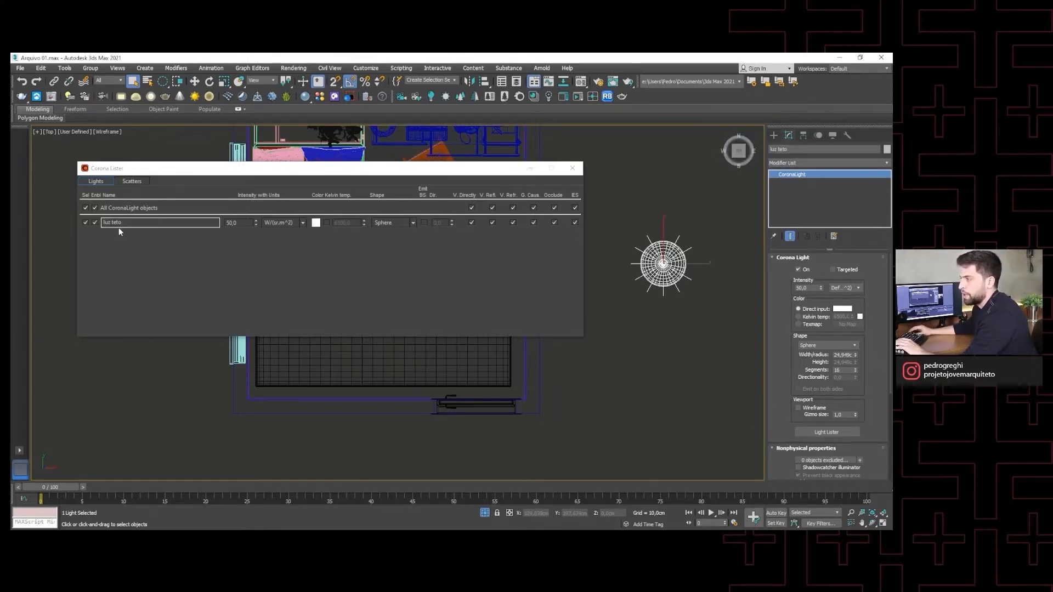
Step: Close the Corona Lister and delete the "luz teto" light from the scene
double_click(232, 223)
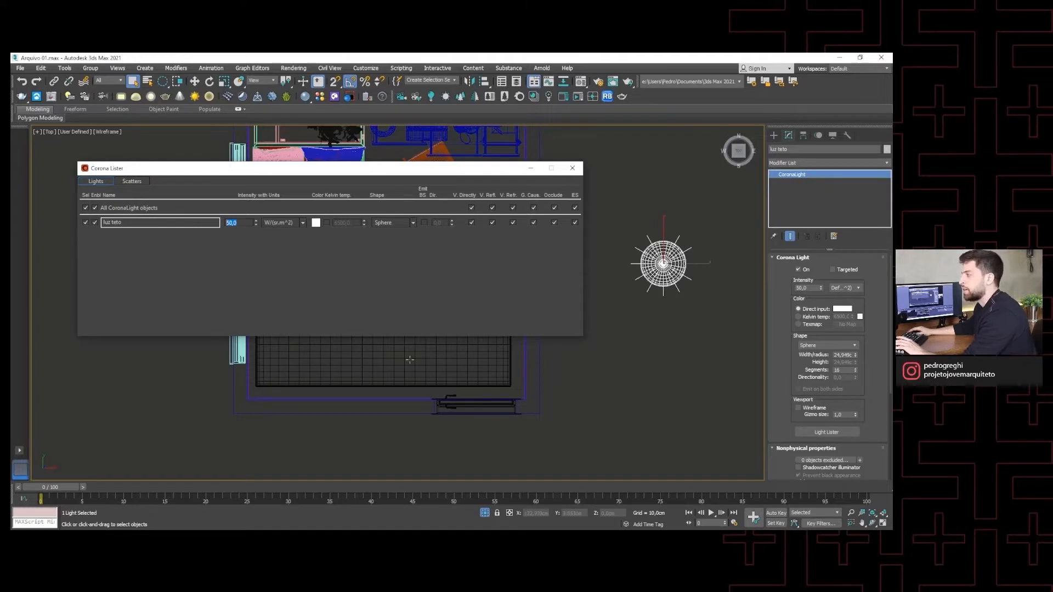
click(572, 170)
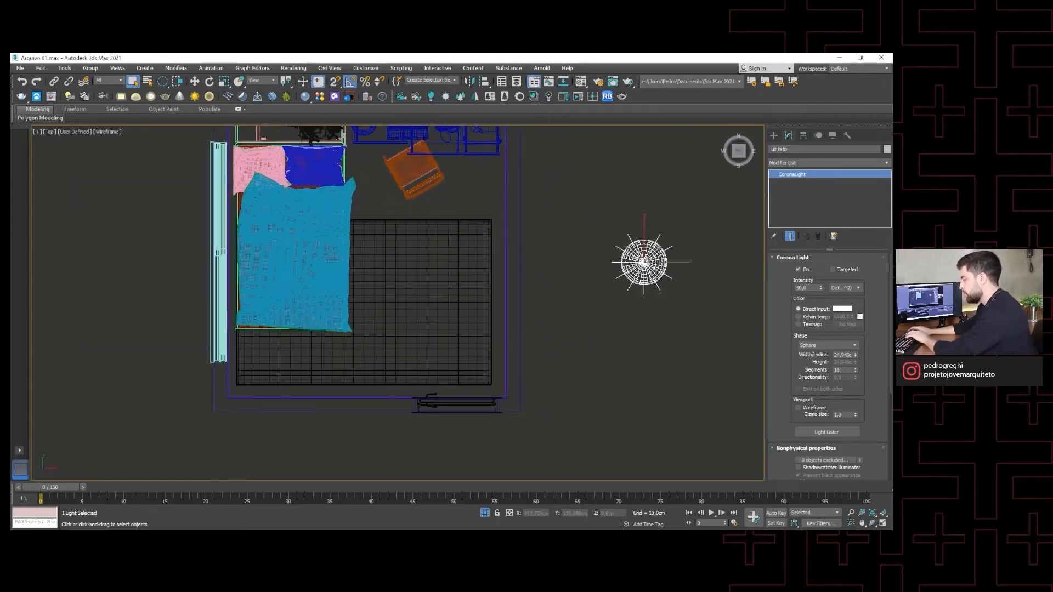
key(Delete)
middle_drag(657, 287, 645, 317)
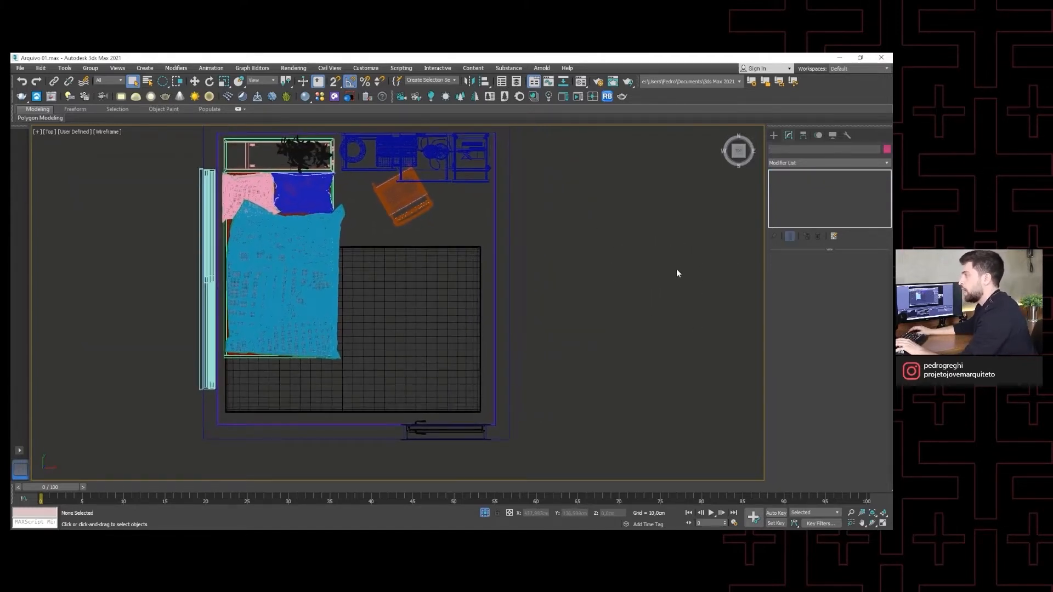
Step: Open the Corona Proxy Exporter, examine its output and proxy options, and close it without exporting
click(503, 97)
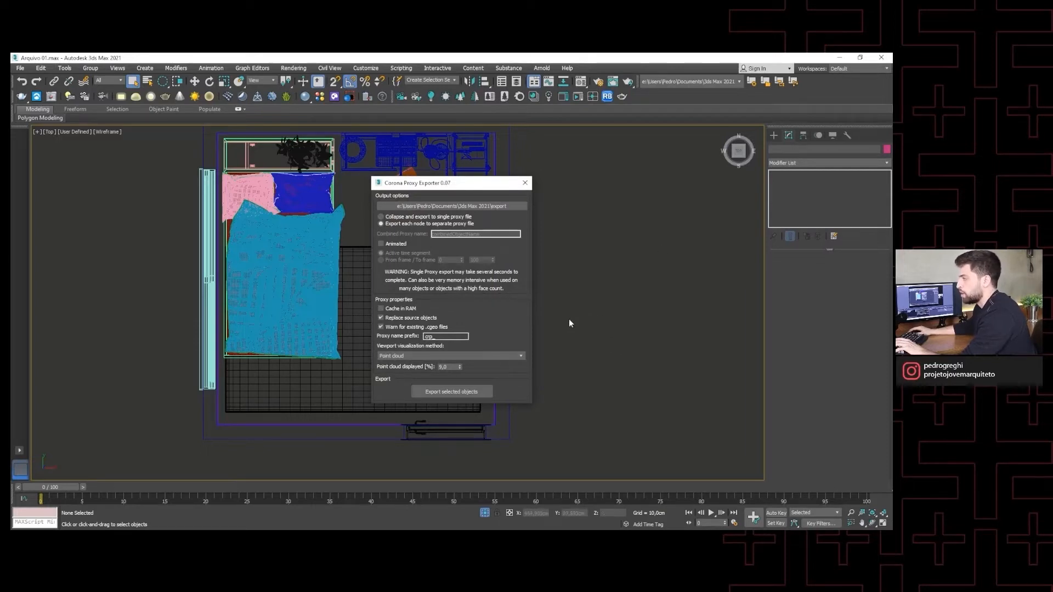
click(524, 184)
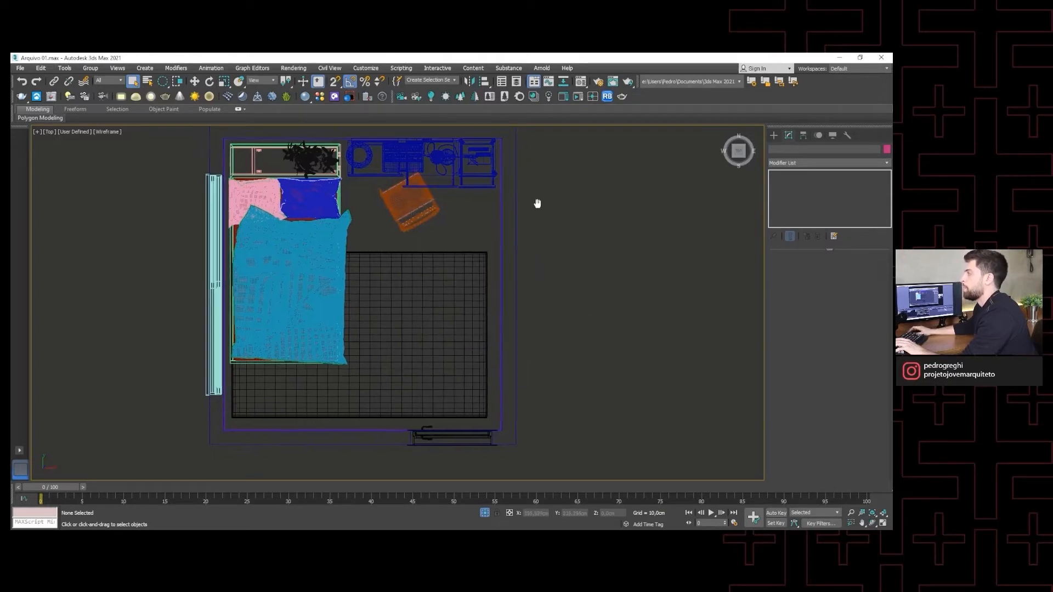
scroll(538, 204, up, 3)
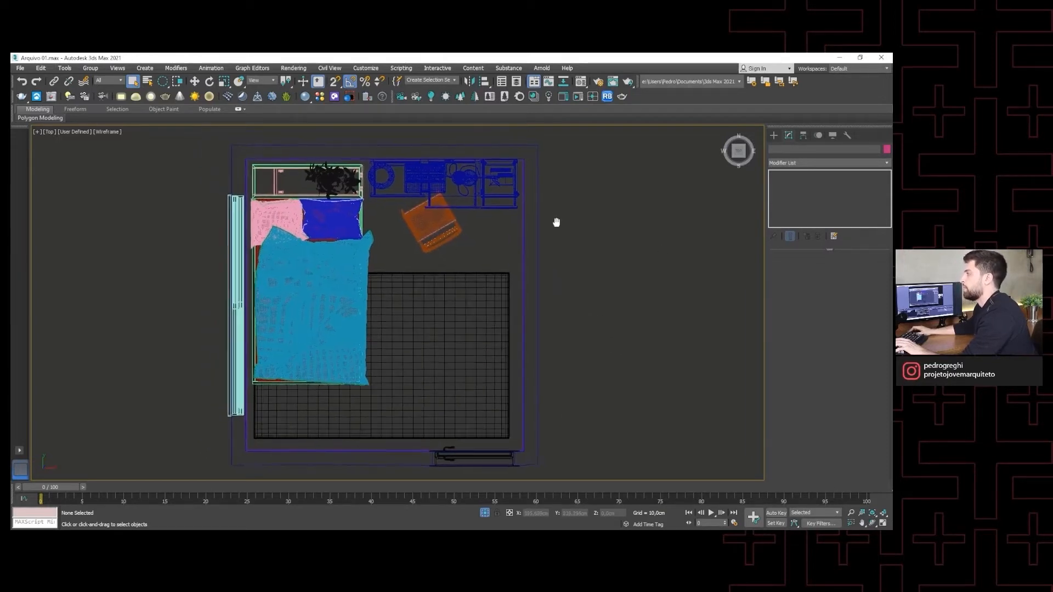
Step: Open the Corona Converter, examine its conversion options for materials, maps and lights, and close it
click(520, 97)
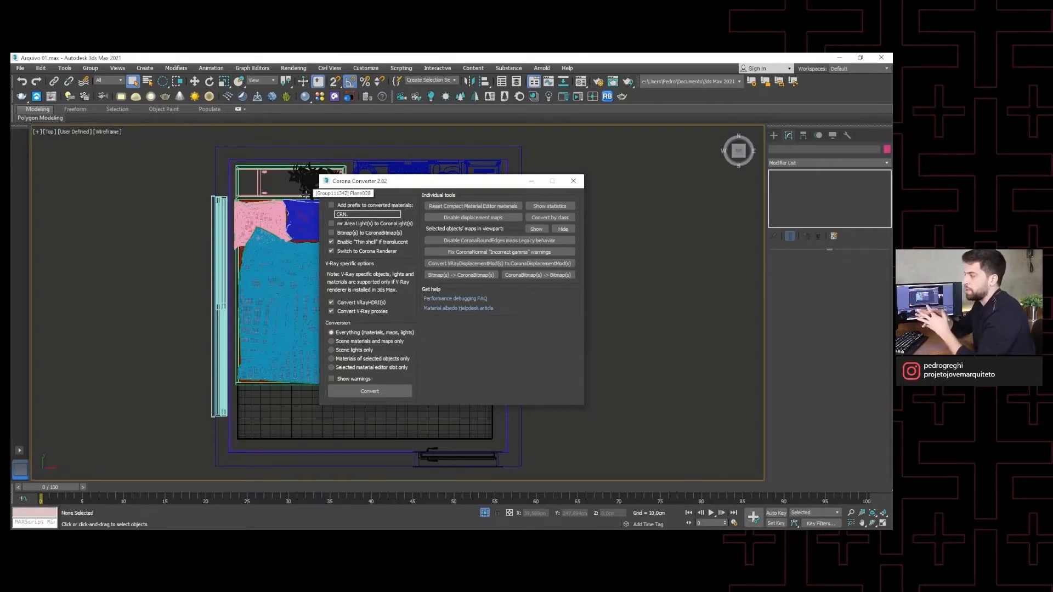
click(384, 391)
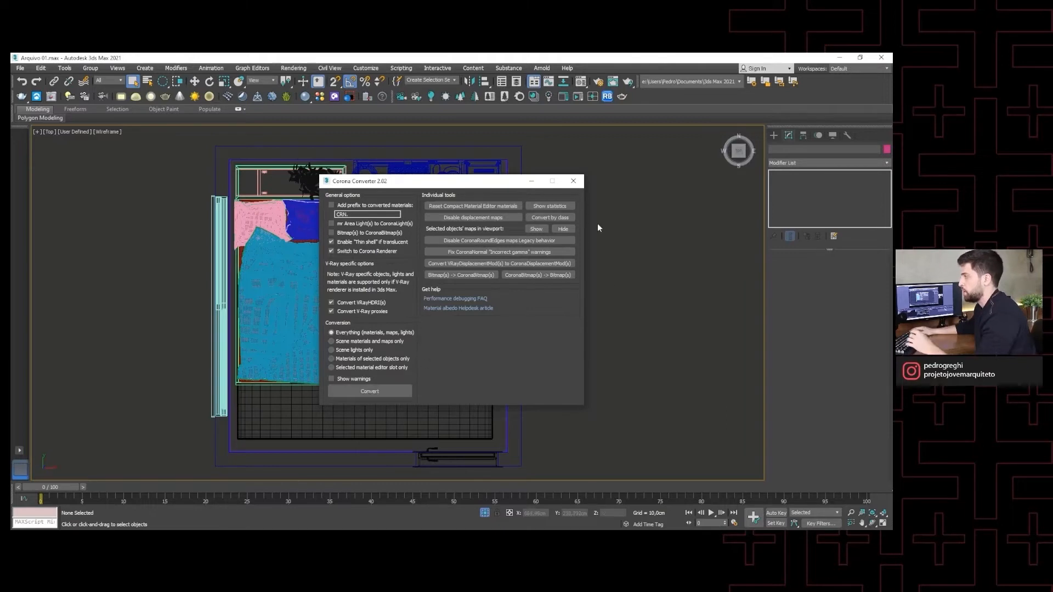
click(578, 180)
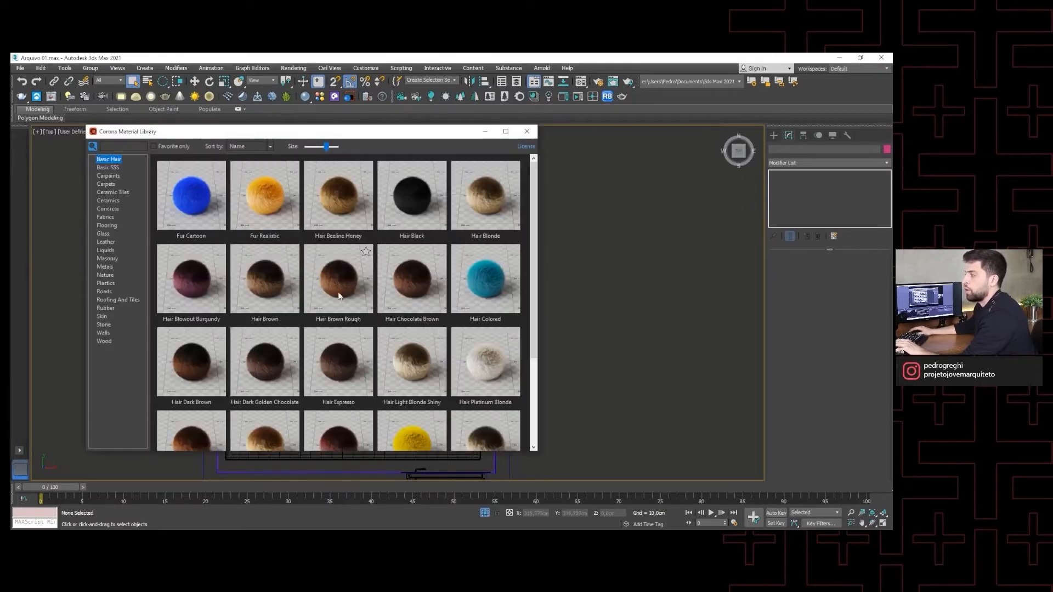
Step: Enlarge the thumbnails in the Corona Material Library and display the Ceramics and Concrete categories in turn
drag(327, 146, 332, 146)
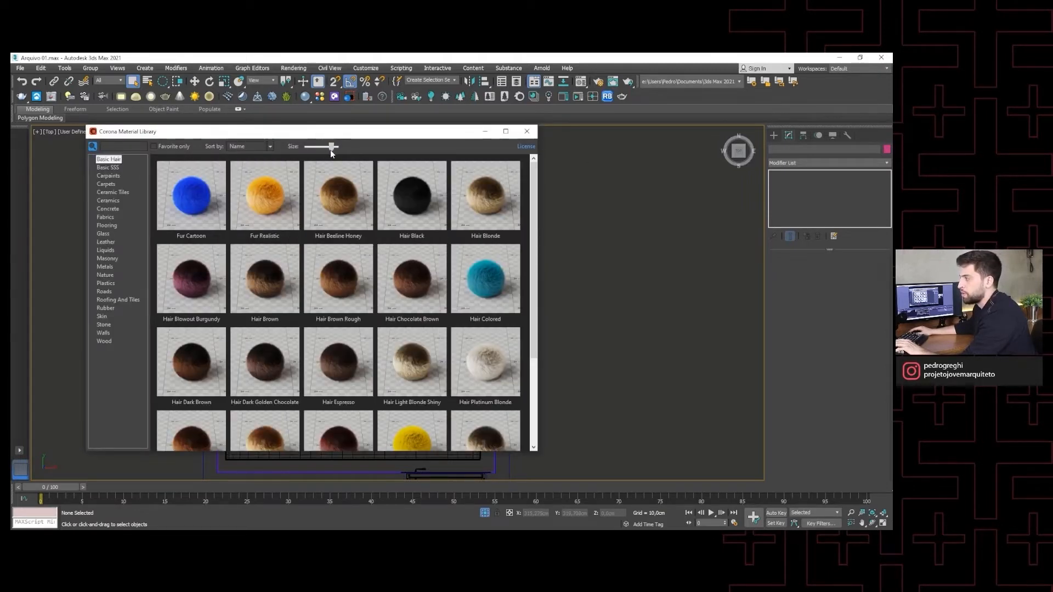
click(108, 200)
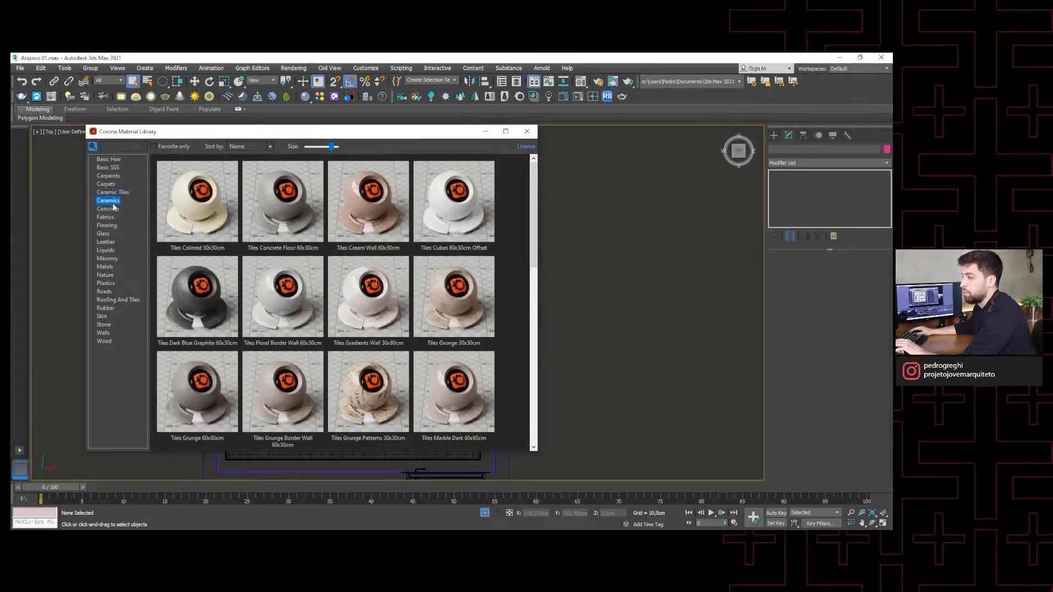
click(112, 209)
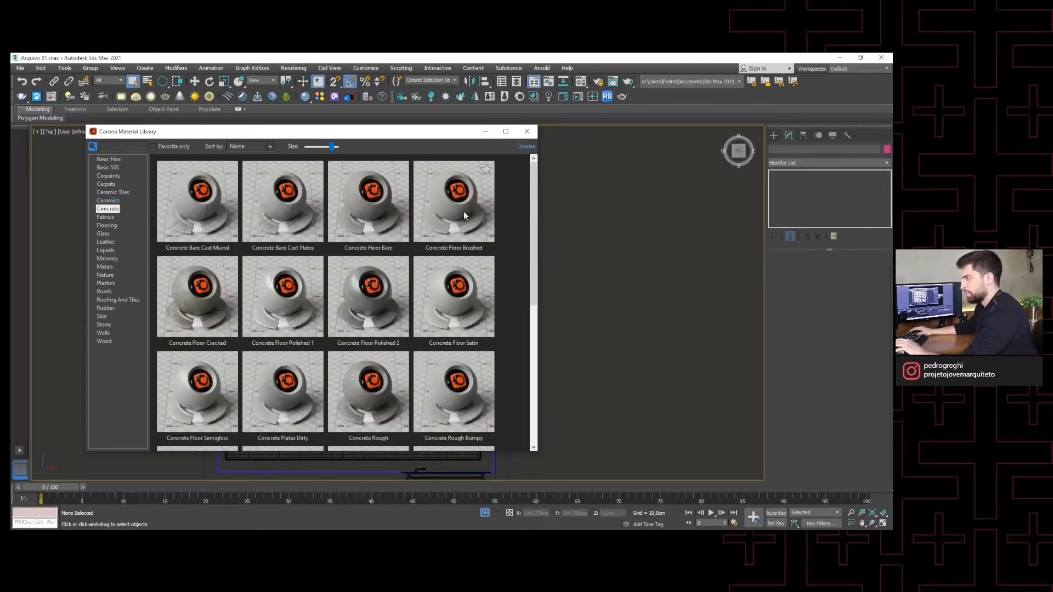
Step: View the large previews of the Concrete Floor Brushed and Concrete Rough materials, closing each one
double_click(463, 211)
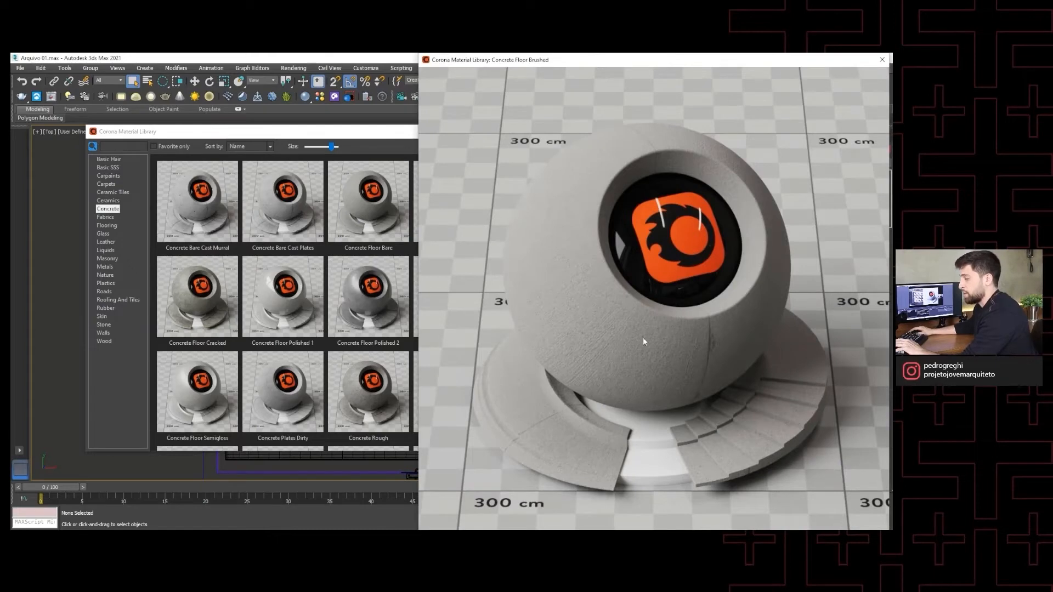
click(882, 59)
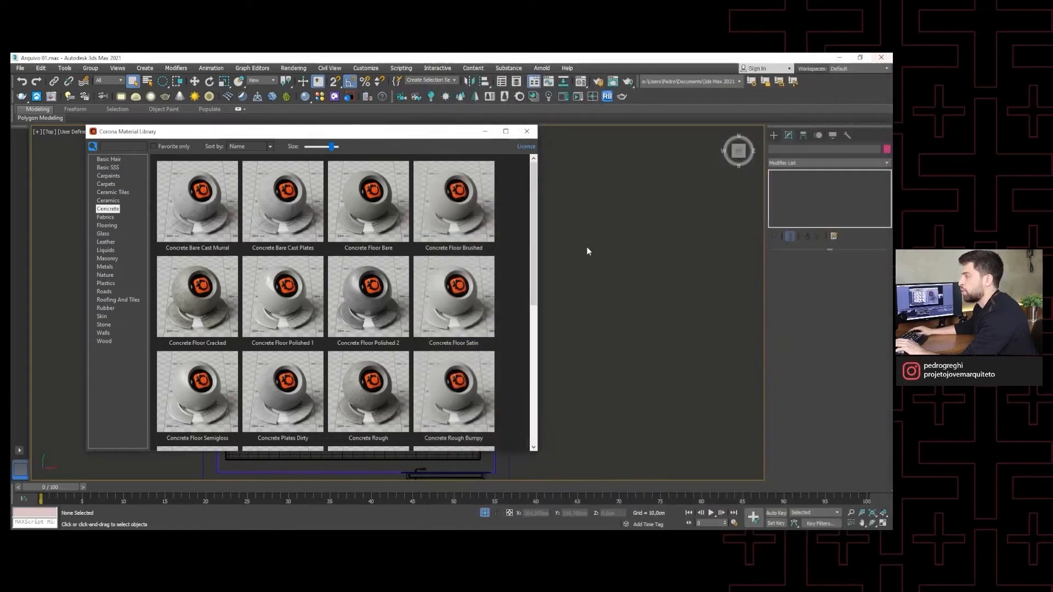
double_click(377, 390)
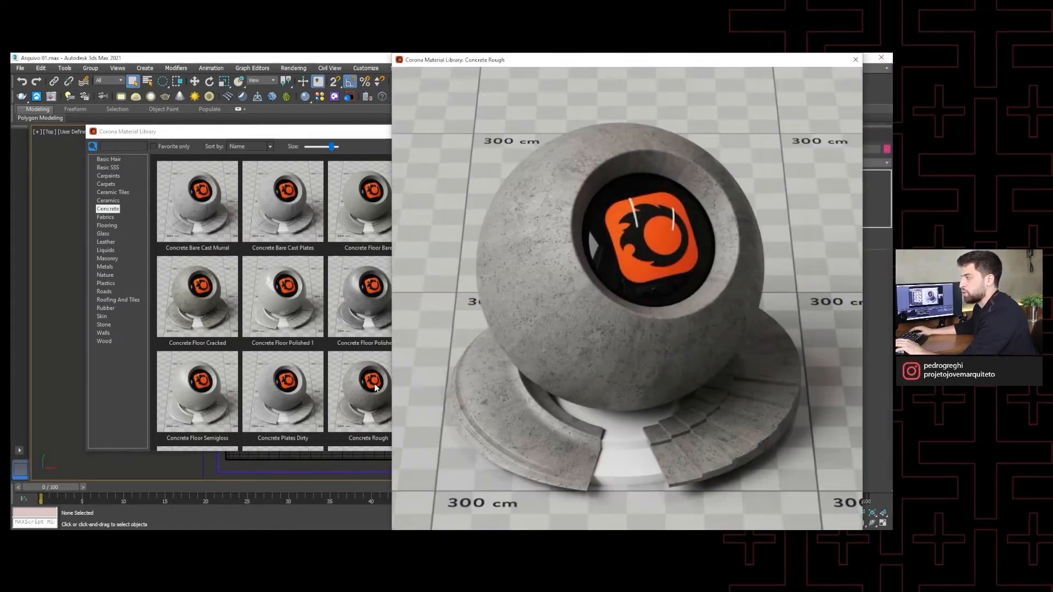
click(854, 60)
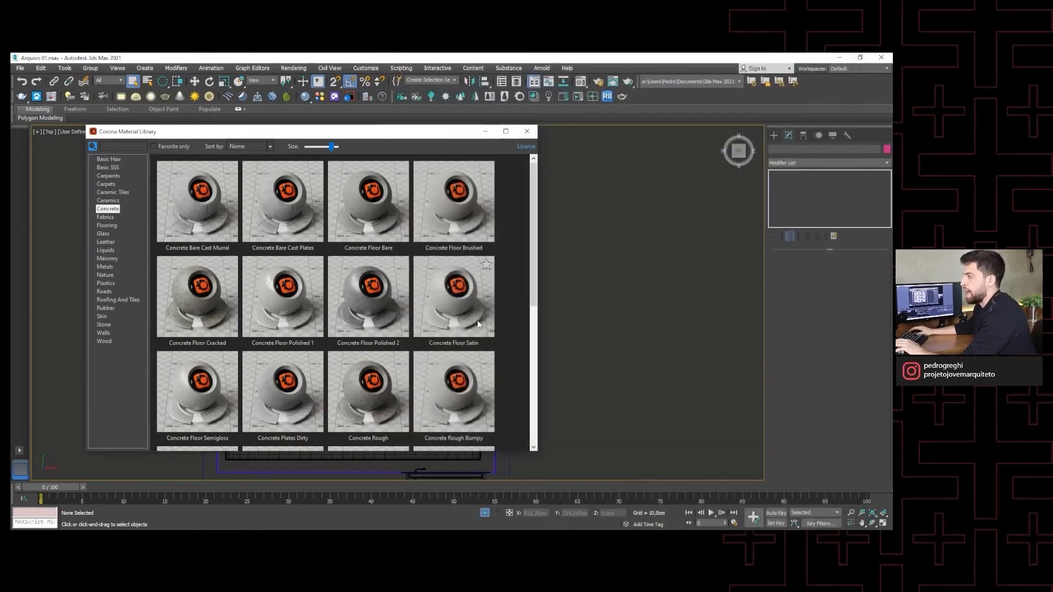
Step: View the large previews of the Concrete Woodboard Shuttering and Concrete Rough Bumpy materials, closing each one
scroll(462, 333, down, 3)
scroll(461, 333, down, 5)
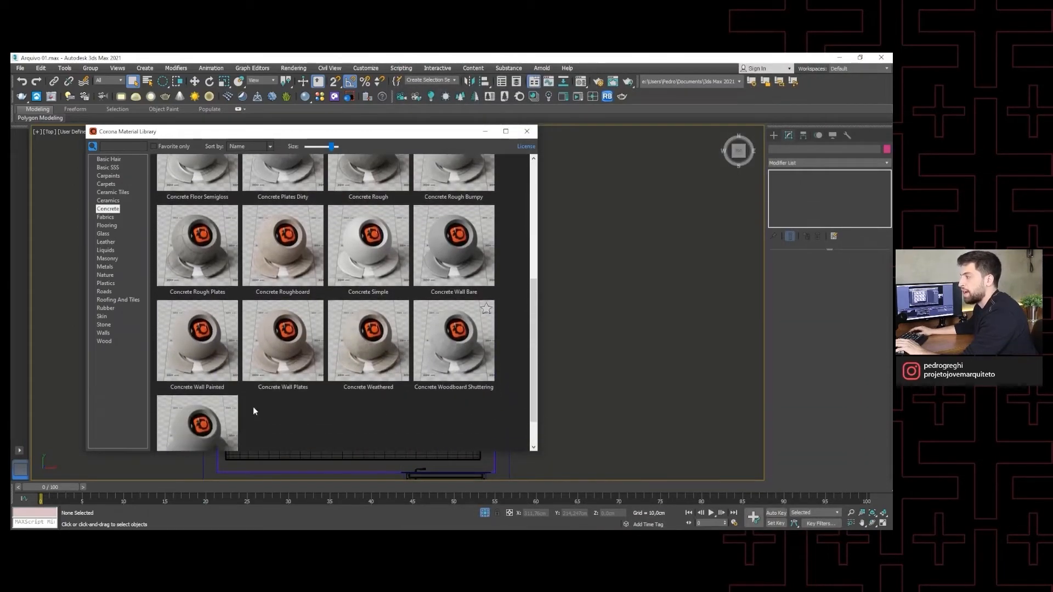
double_click(449, 332)
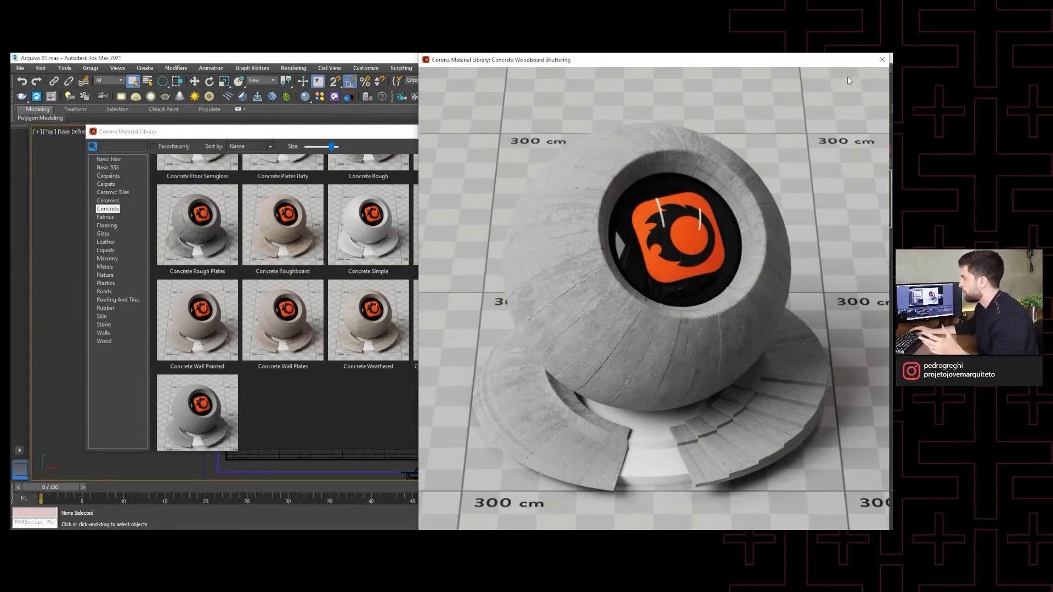
click(882, 59)
scroll(387, 329, up, 3)
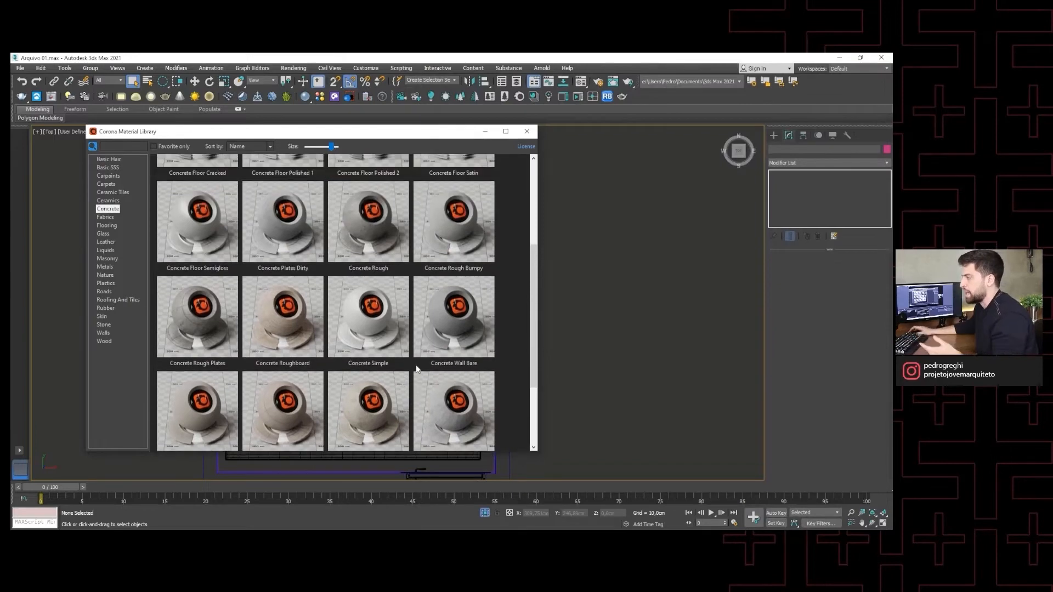
double_click(456, 267)
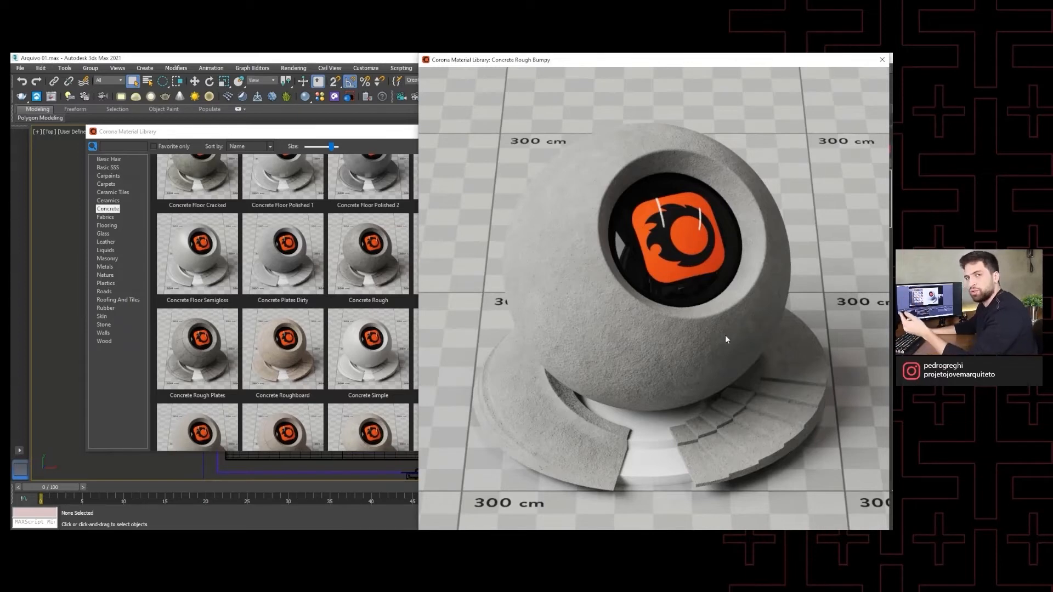
click(882, 60)
Step: Browse further material categories such as Nature and Wood, preview Cherry Semigloss, and close the Corona Material Library
click(106, 250)
click(106, 274)
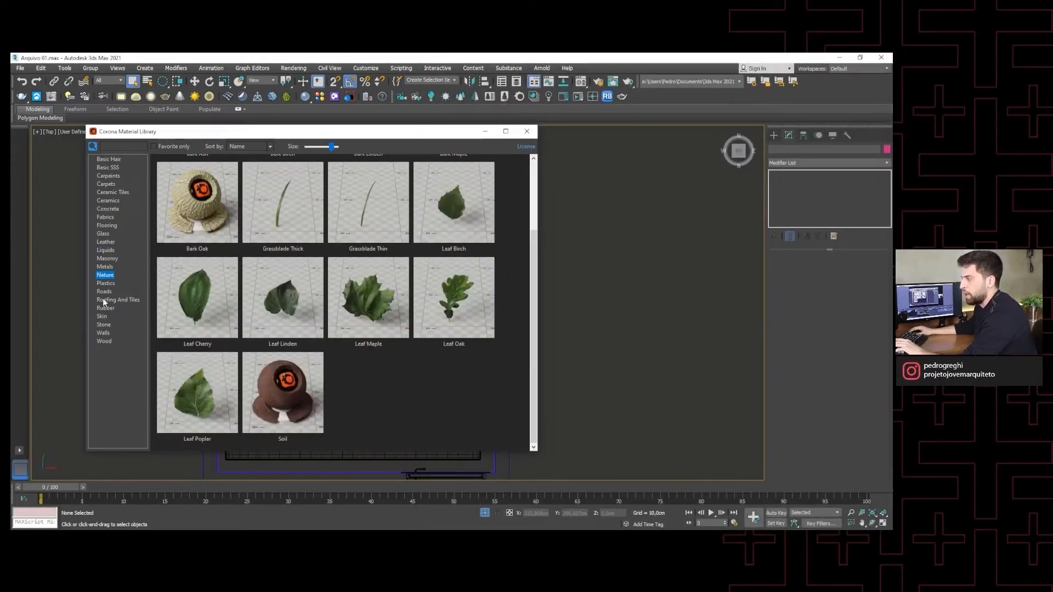
click(105, 308)
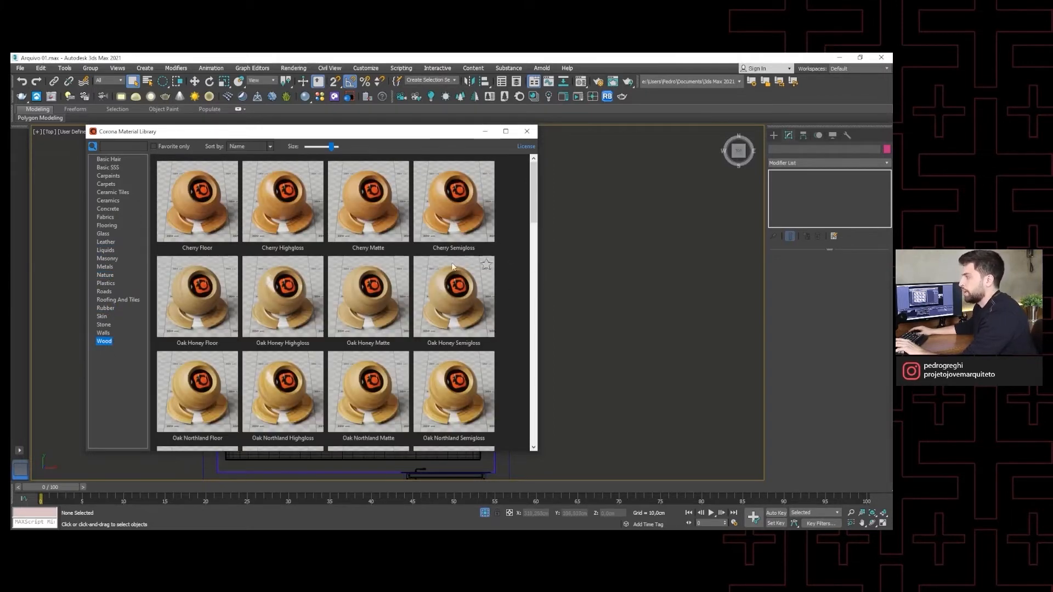
click(469, 198)
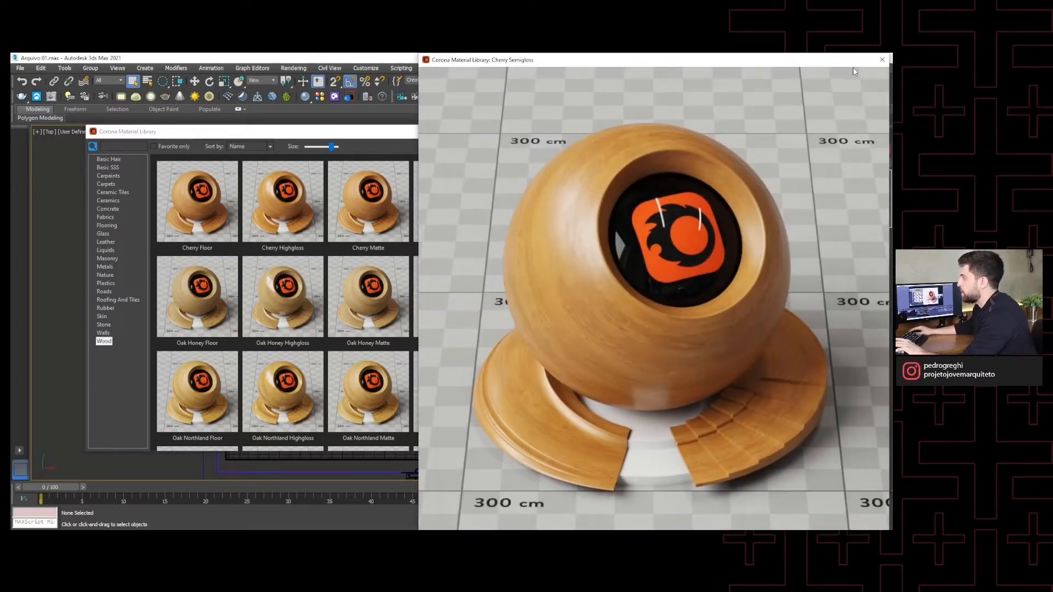
click(882, 60)
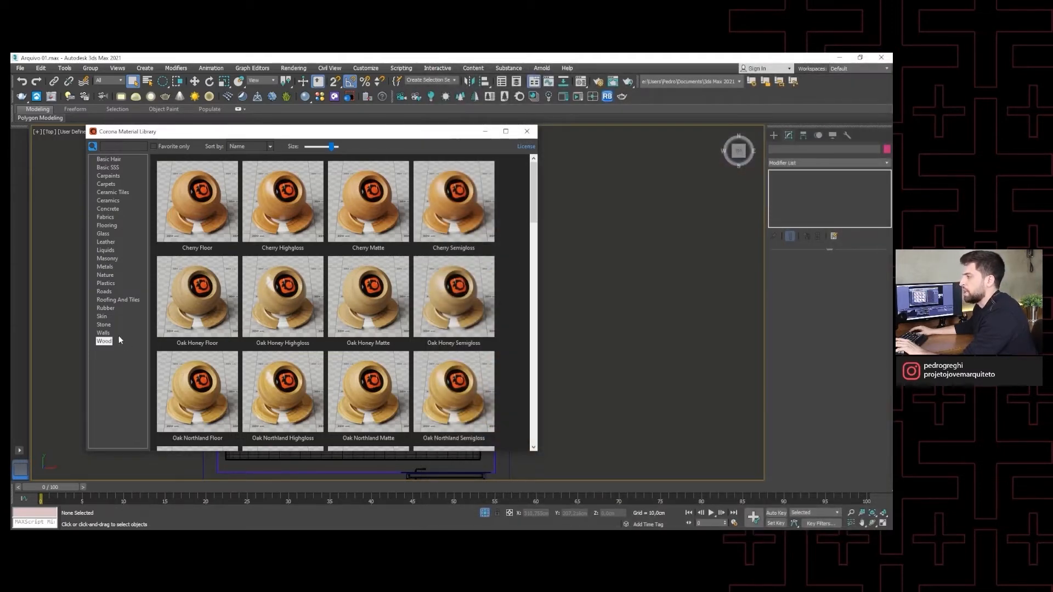
click(526, 132)
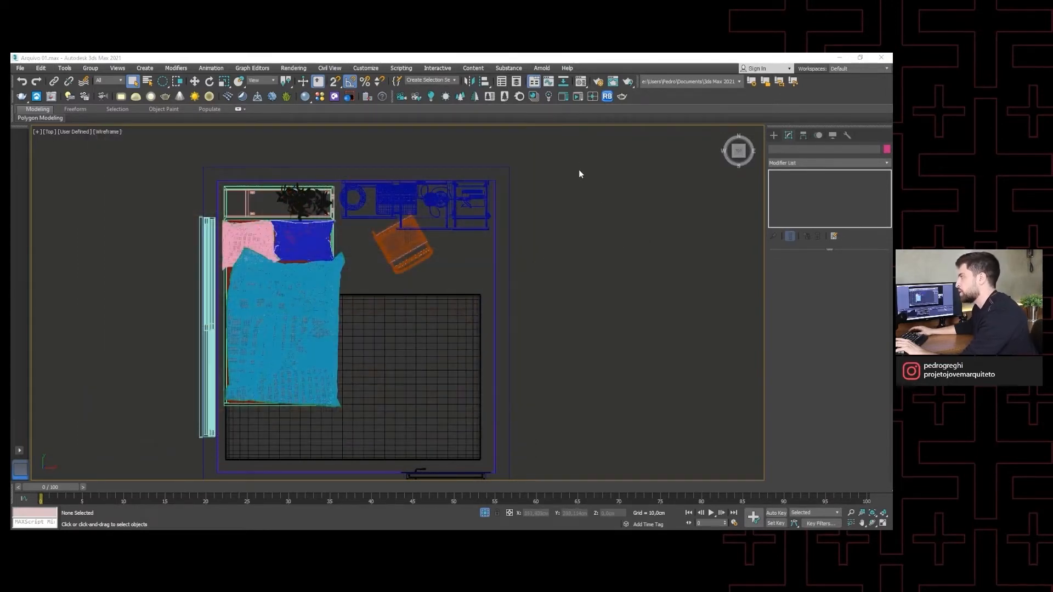
Step: Open the Corona Interactive LightMix Setup, examine its layer separation options over the room plan, and close it without generating
click(548, 98)
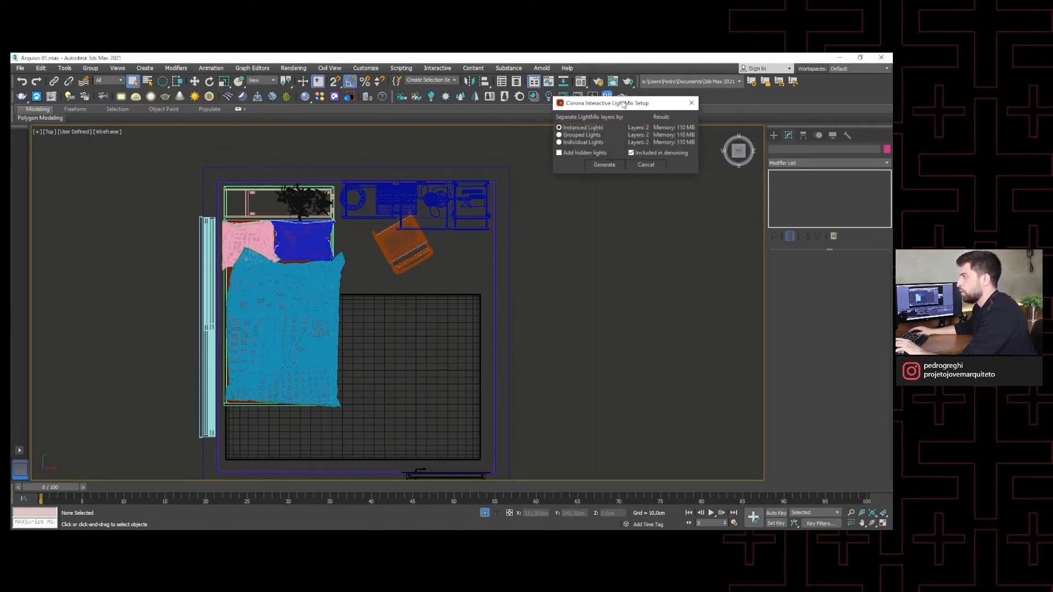
drag(624, 104, 412, 209)
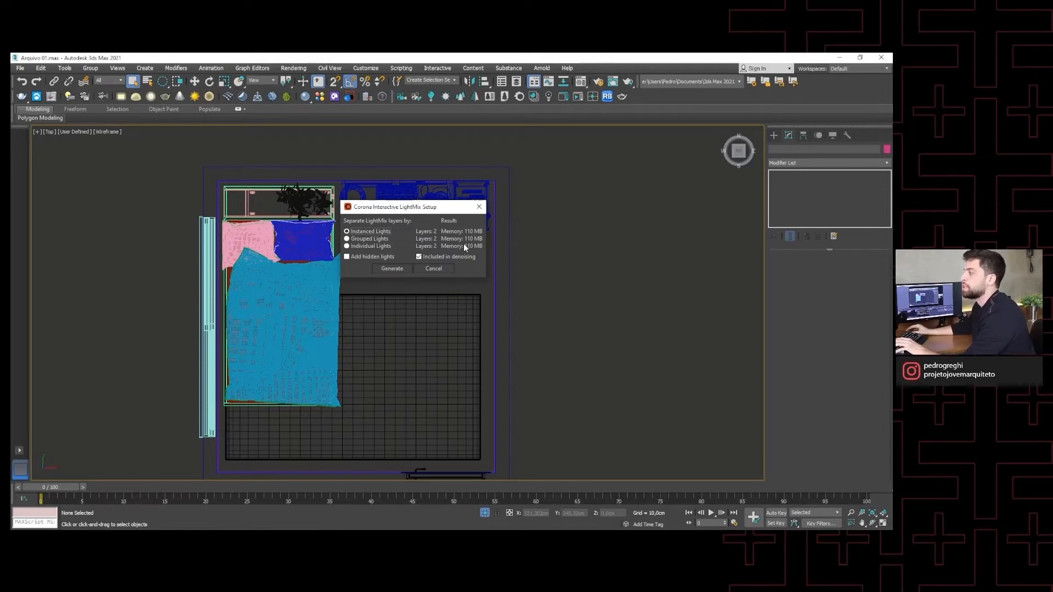
click(478, 207)
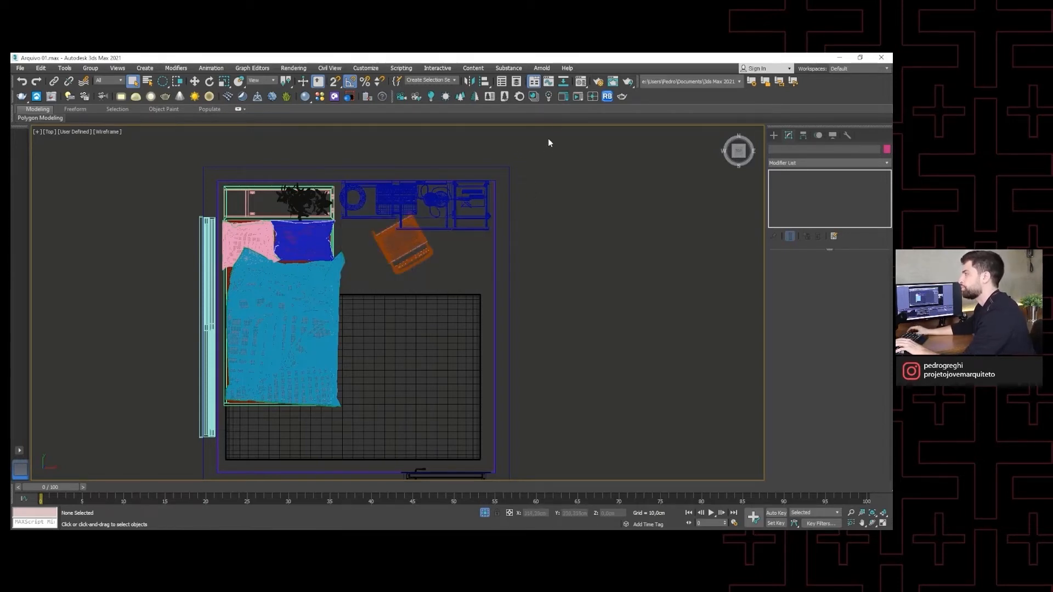
Step: Open the Corona frame buffer, move it over the middle of the viewport, and set the tone mapping exposure to 0.064
click(563, 98)
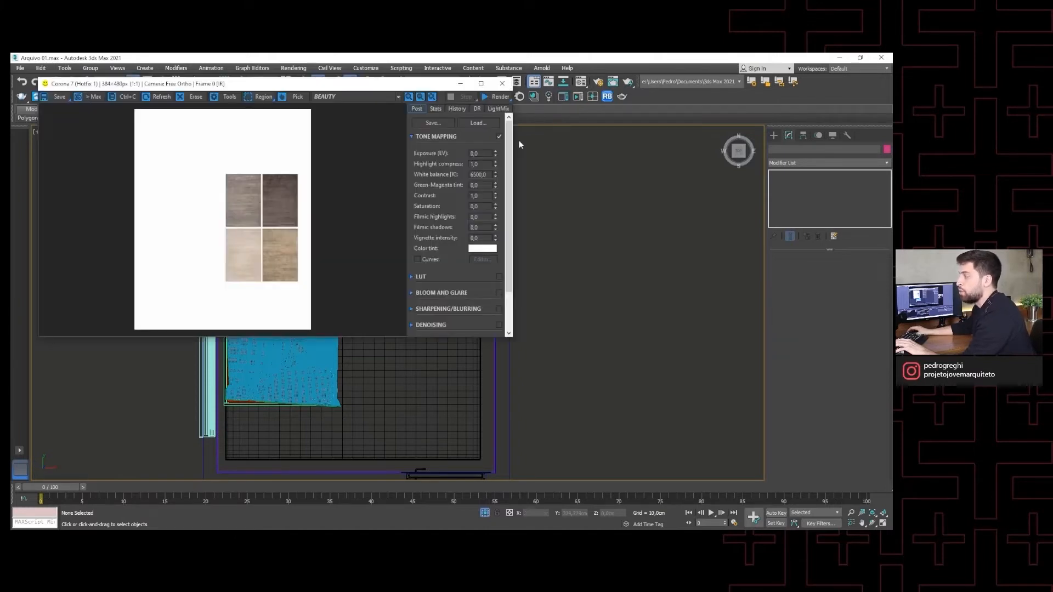
drag(353, 89, 495, 152)
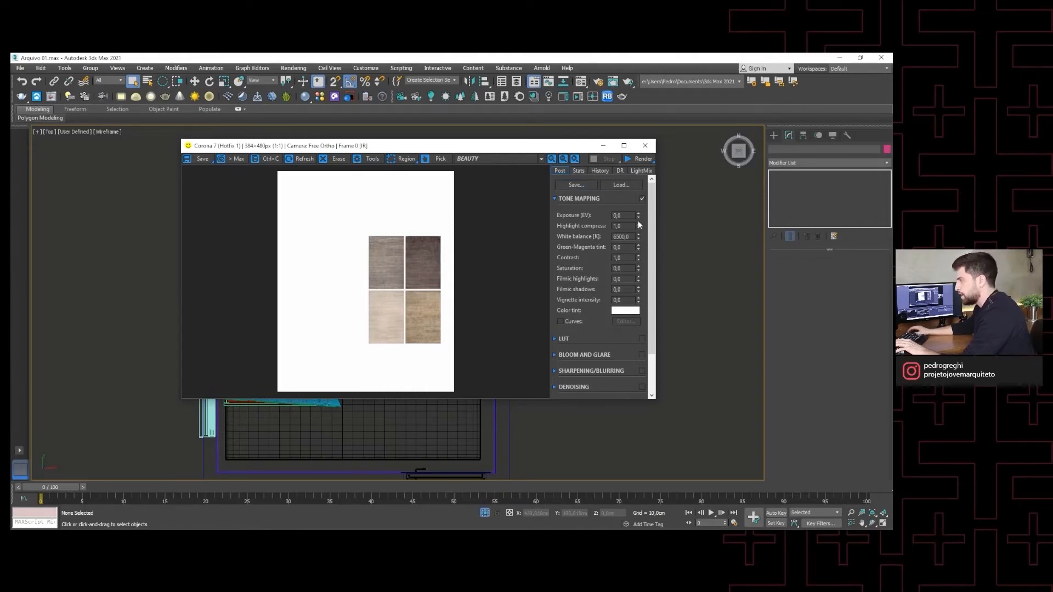
mouse_move(637, 207)
mouse_down()
mouse_move(641, 156)
mouse_move(633, 238)
mouse_move(647, 171)
mouse_move(644, 209)
mouse_up()
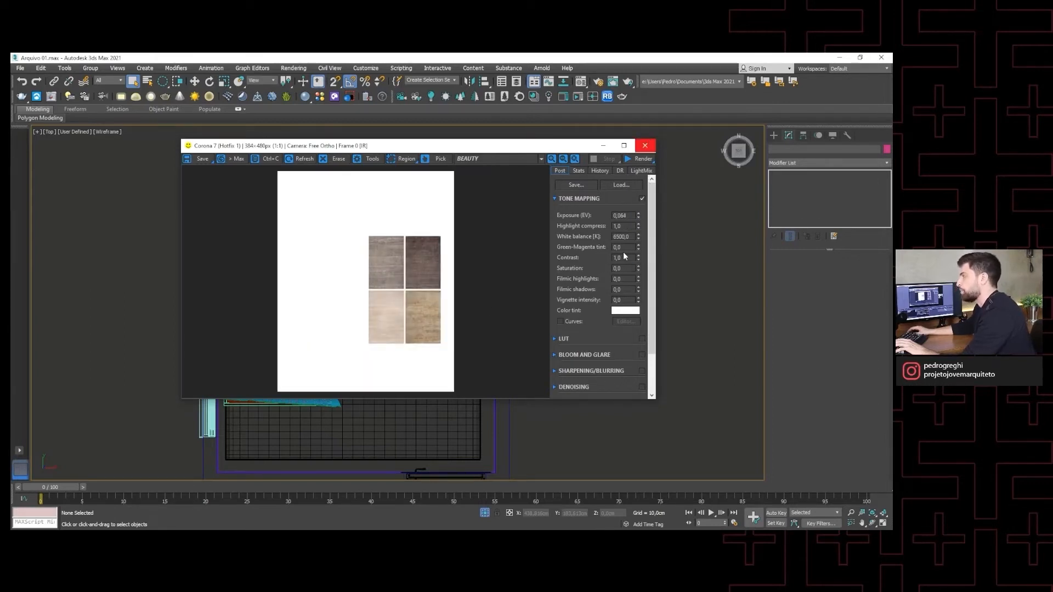
Step: View the render statistics in the Corona frame buffer, return to its post-processing settings, and close the frame buffer
click(578, 171)
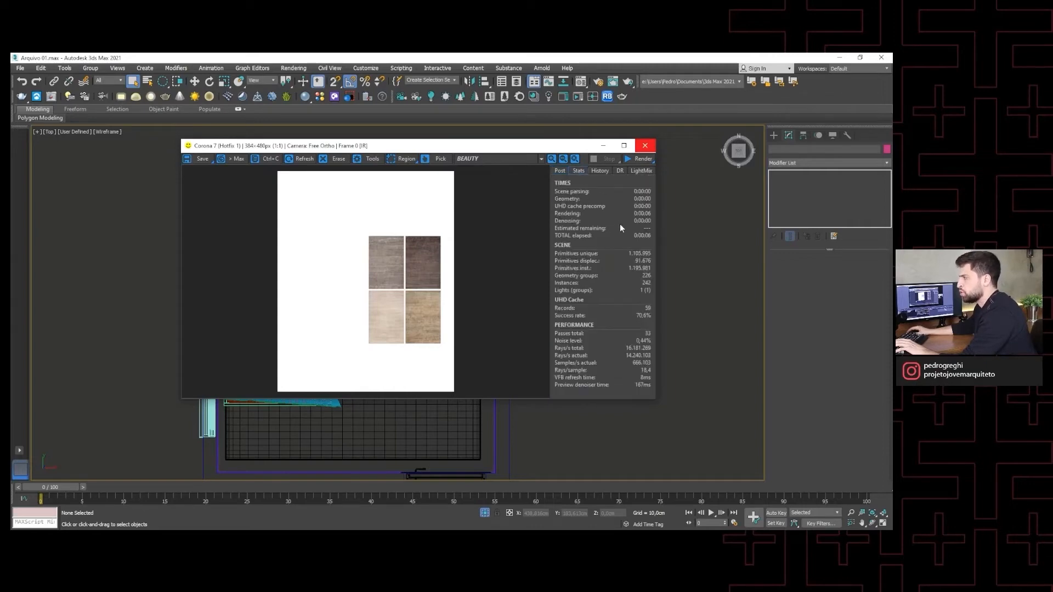
click(560, 170)
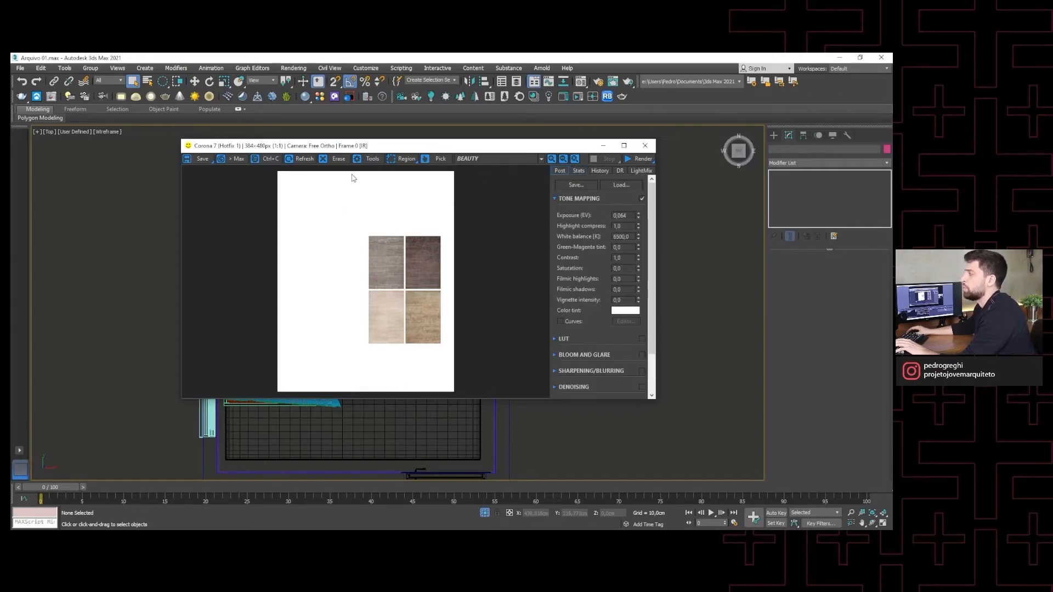
click(645, 147)
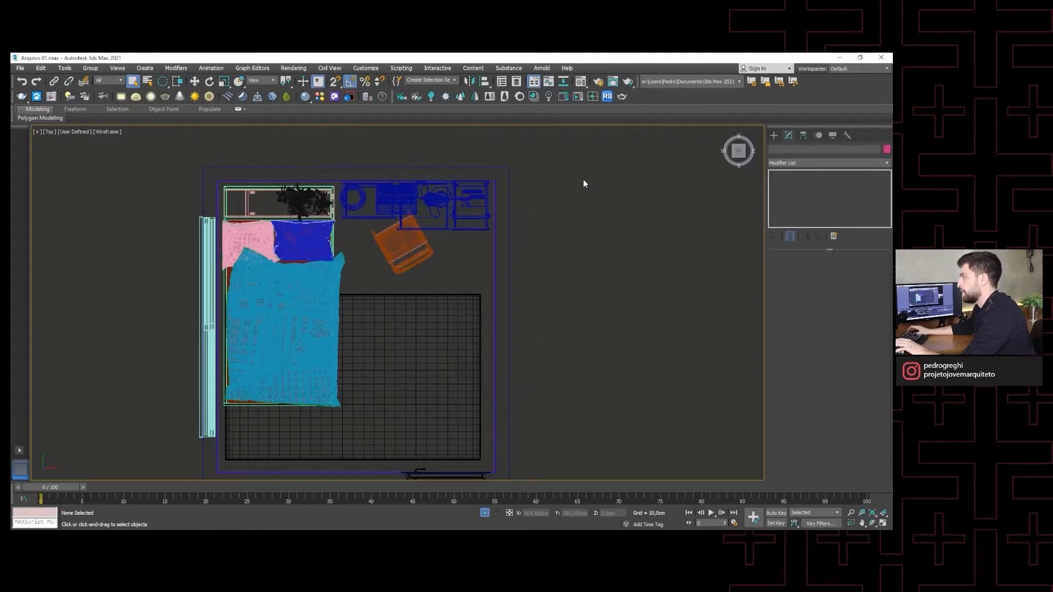
Step: Switch the room view to perspective, start Corona interactive rendering, and close the error messages window
key(z)
scroll(522, 267, down, 4)
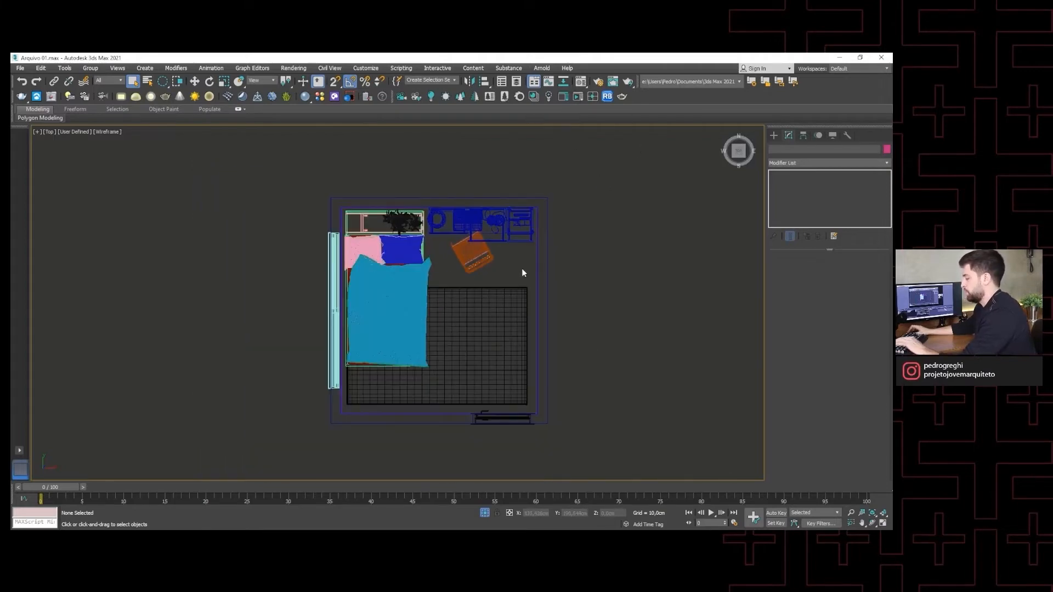
key(p)
scroll(496, 311, down, 3)
mouse_move(497, 311)
alt+middle_down()
mouse_move(487, 273)
mouse_move(486, 300)
alt+middle_up()
scroll(487, 273, up, 4)
click(581, 99)
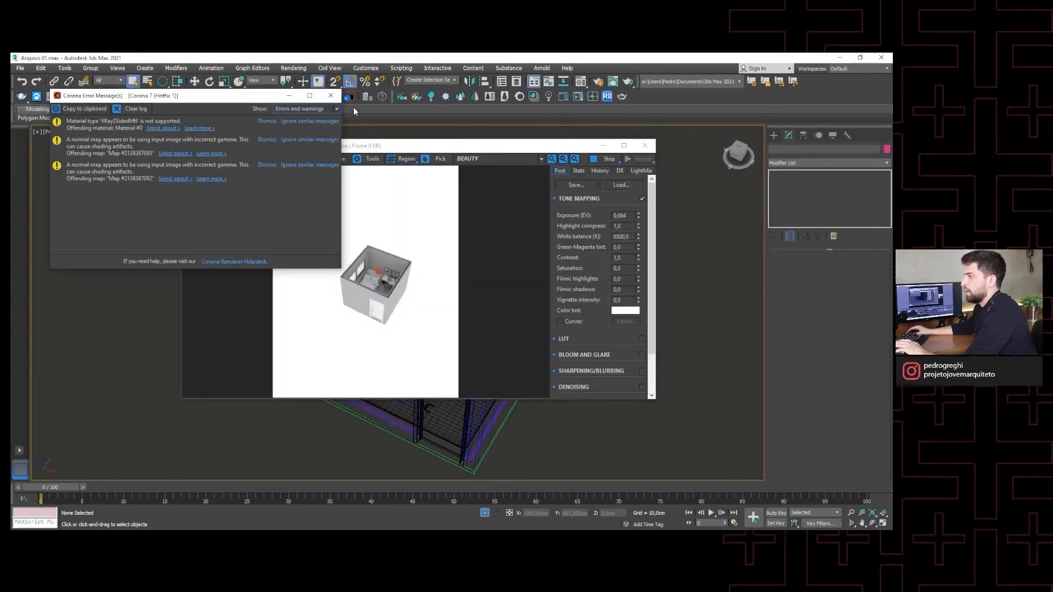
click(331, 95)
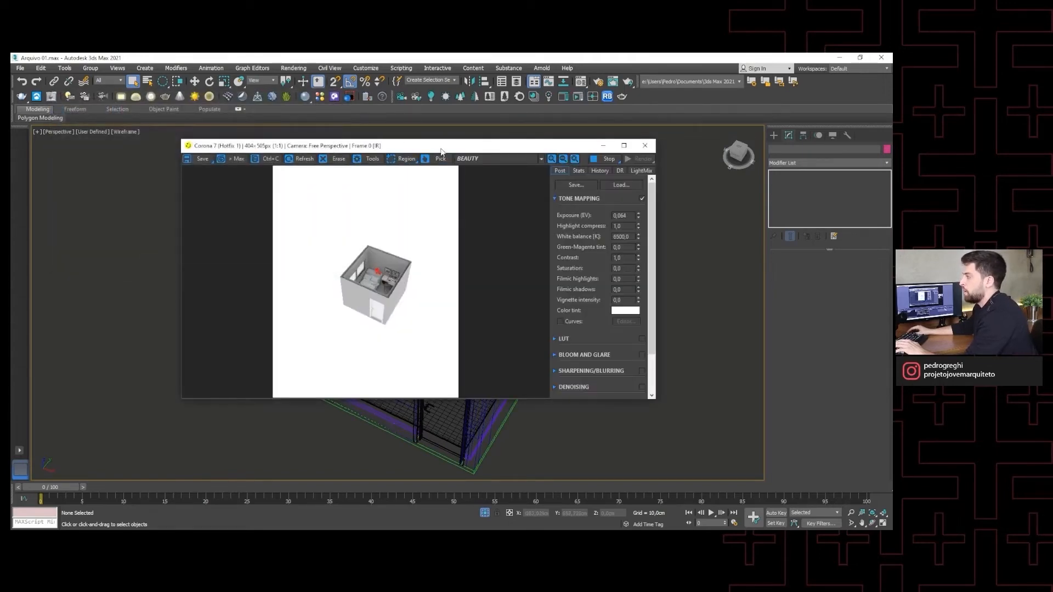
Step: Place the interactive render beside the viewport and examine the plant above the bed's headboard up close
drag(440, 150, 306, 121)
scroll(552, 241, up, 3)
alt+middle_drag(551, 241, 637, 244)
drag(405, 120, 891, 167)
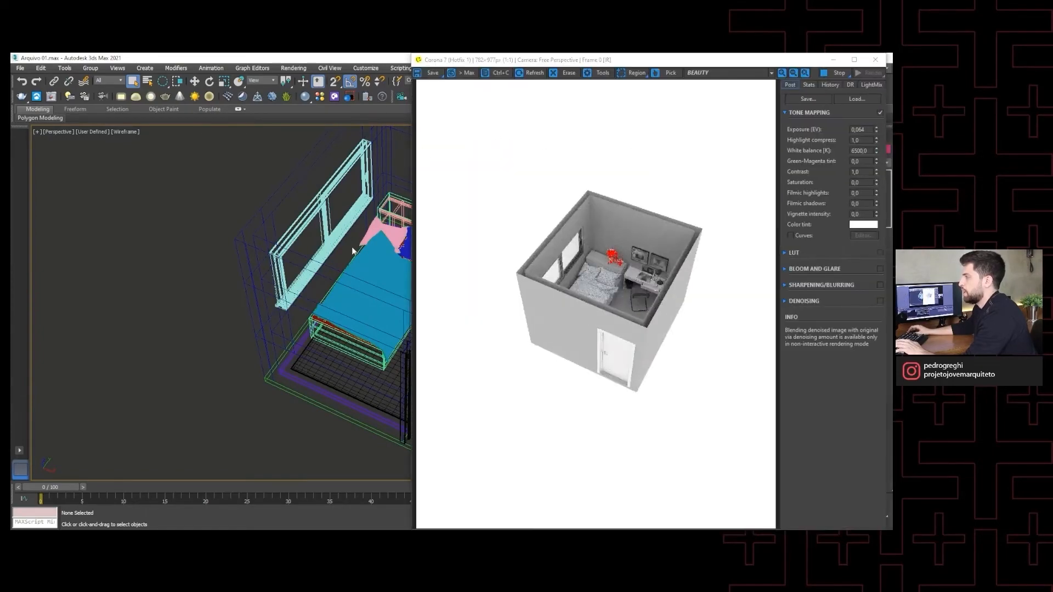
middle_drag(351, 246, 268, 242)
scroll(285, 267, up, 8)
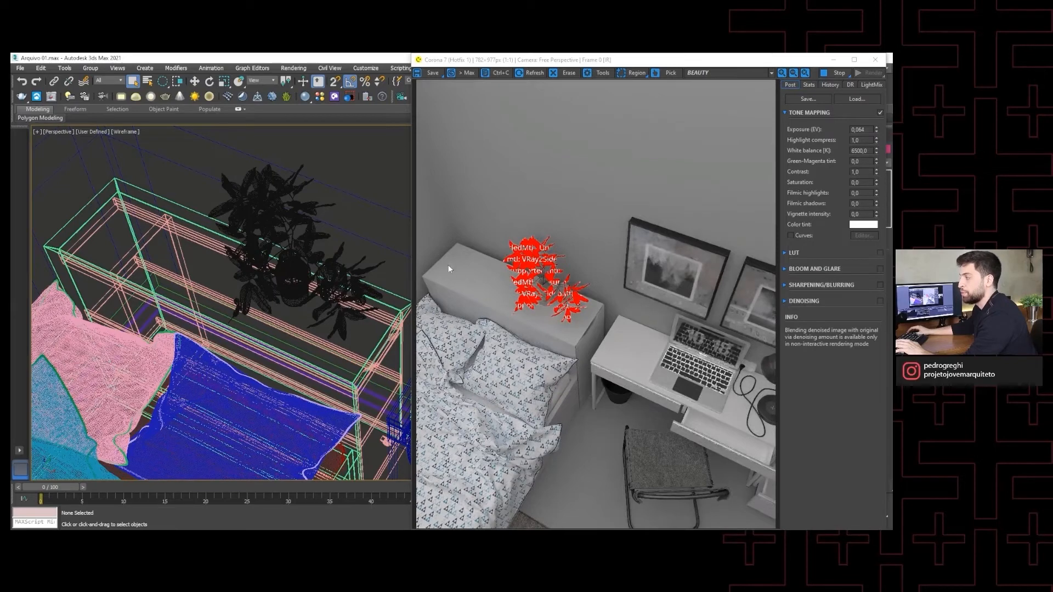
Step: Convert everything in the scene (materials, maps, lights) with the Corona Converter, clearing the windows away from the render
drag(569, 60, 218, 225)
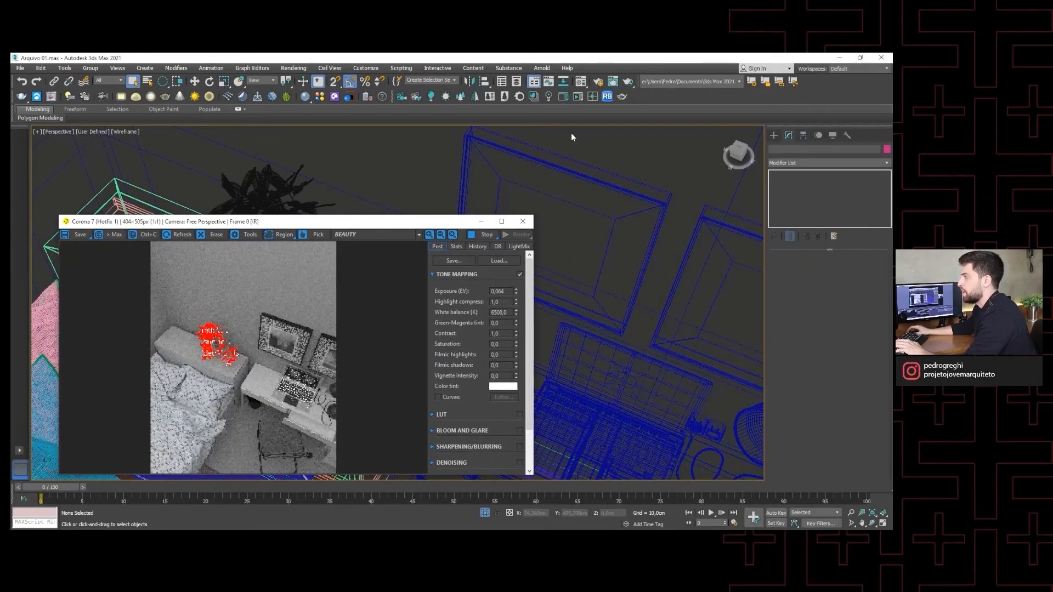
click(516, 98)
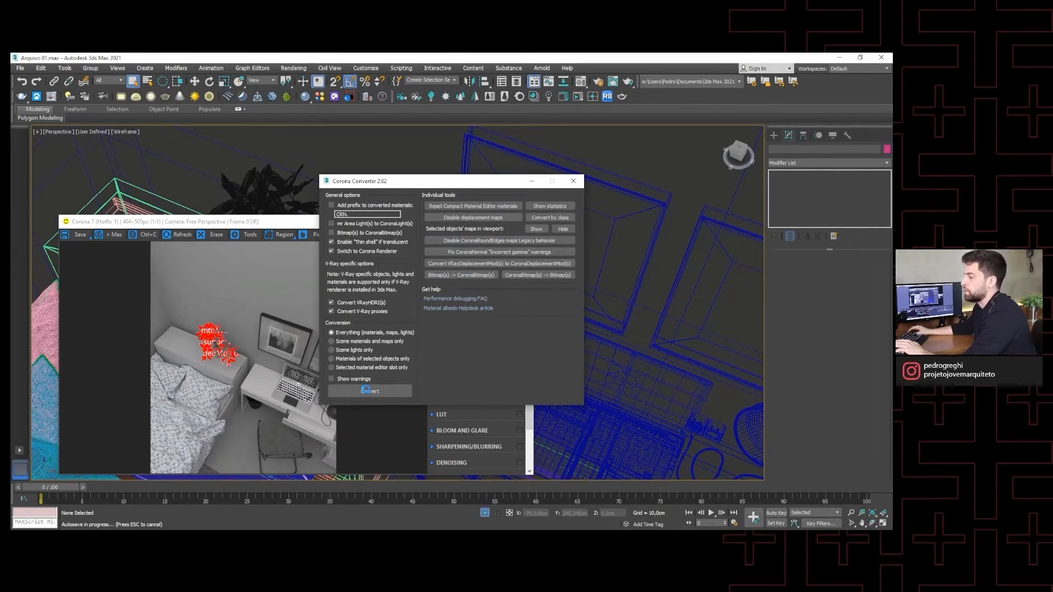
click(376, 392)
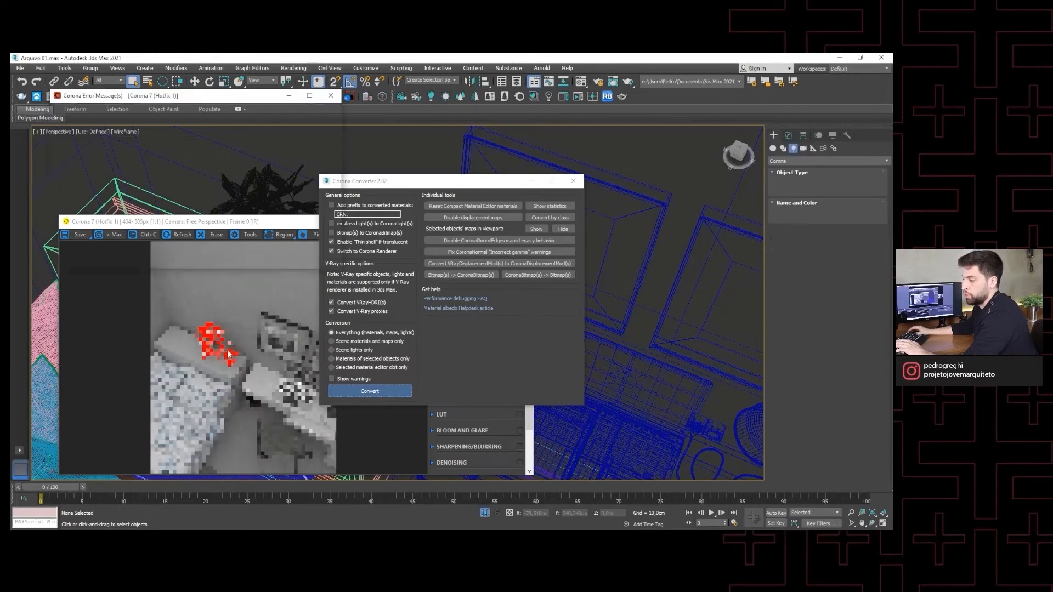
click(332, 95)
drag(464, 182, 719, 177)
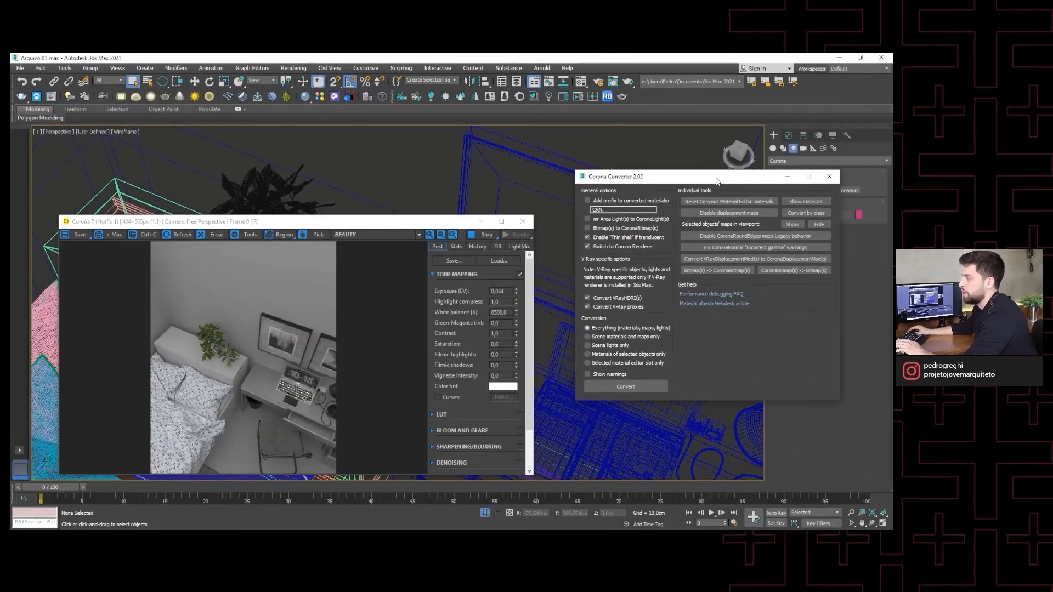
Step: Examine the converted plant's leaves up close in the interactive render, and view the whole bedroom from above
drag(435, 222, 560, 159)
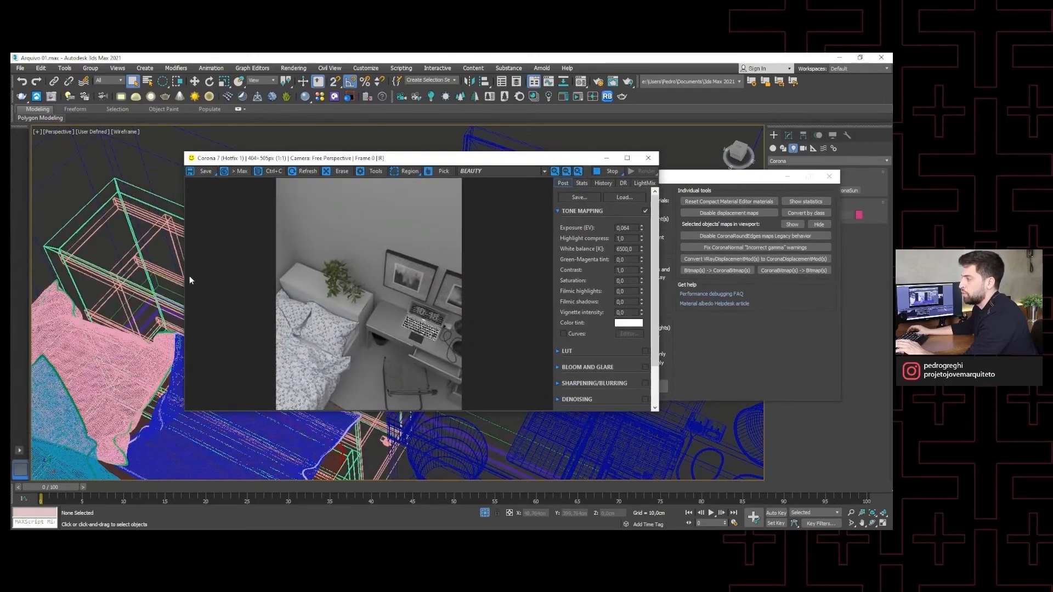
middle_drag(126, 256, 58, 238)
scroll(121, 224, up, 4)
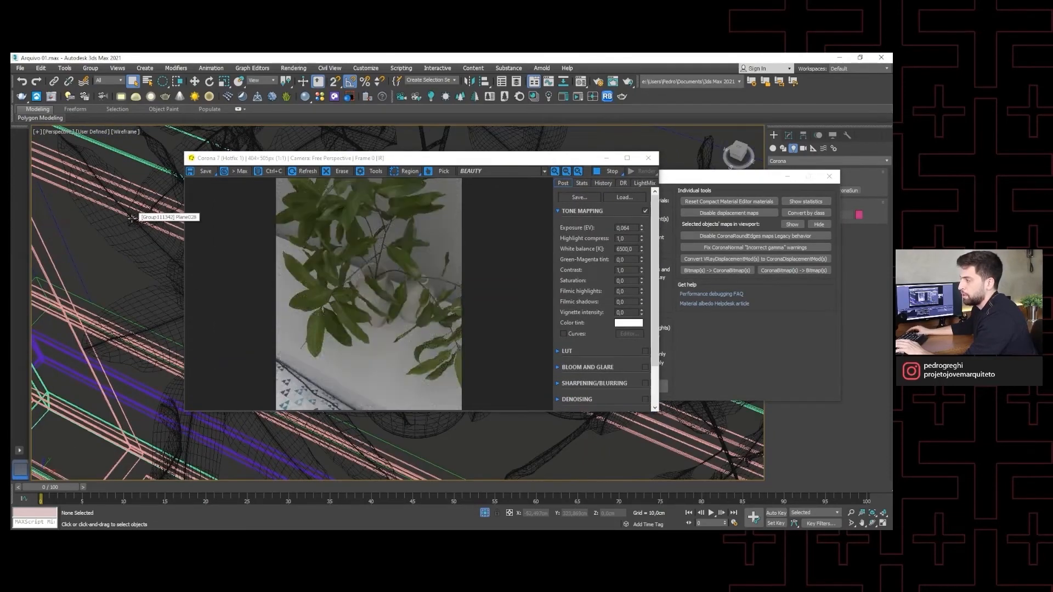
scroll(132, 218, up, 5)
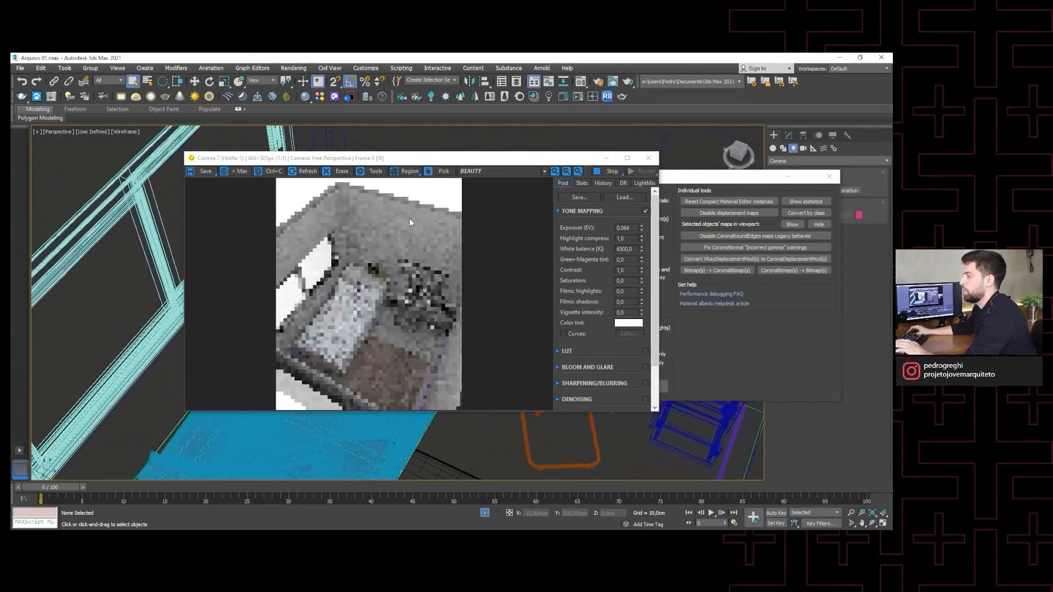
drag(451, 163, 386, 161)
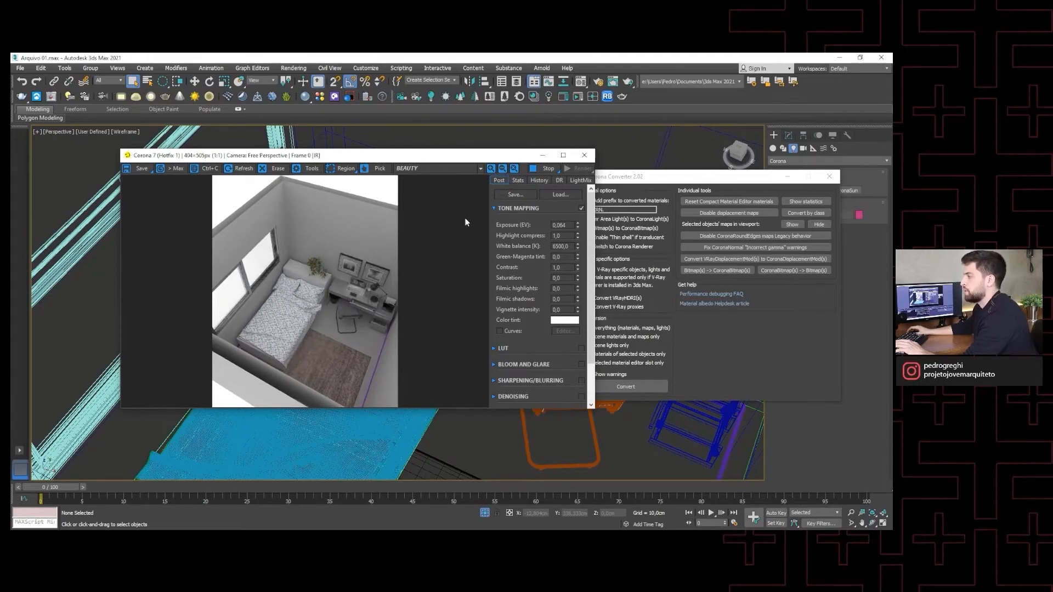
Step: Stop the interactive render, minimize the frame buffer, close the Corona Converter, and reframe the bedroom
click(543, 168)
click(541, 156)
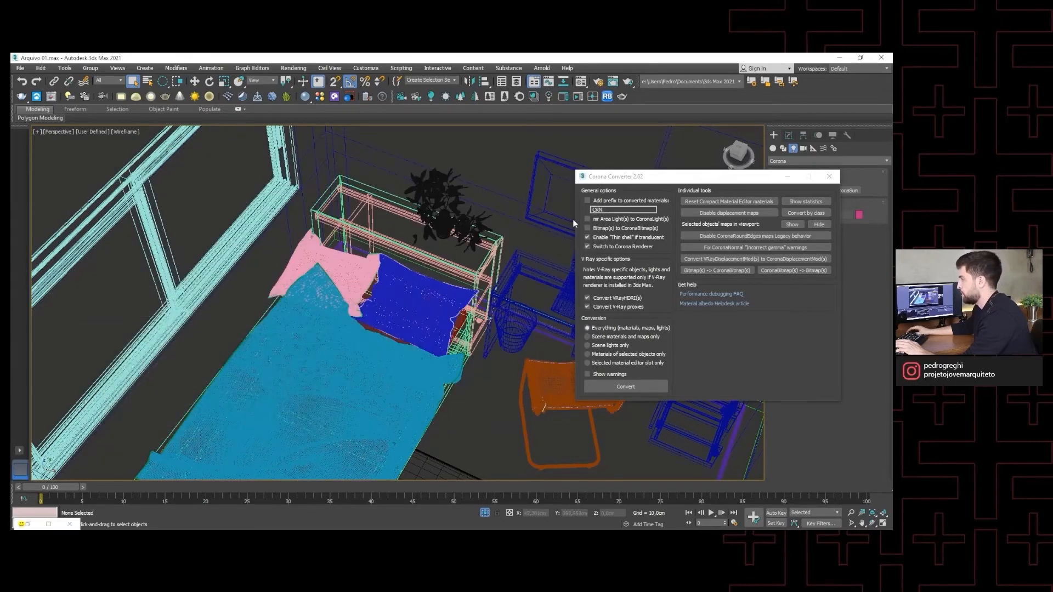
drag(662, 180, 402, 143)
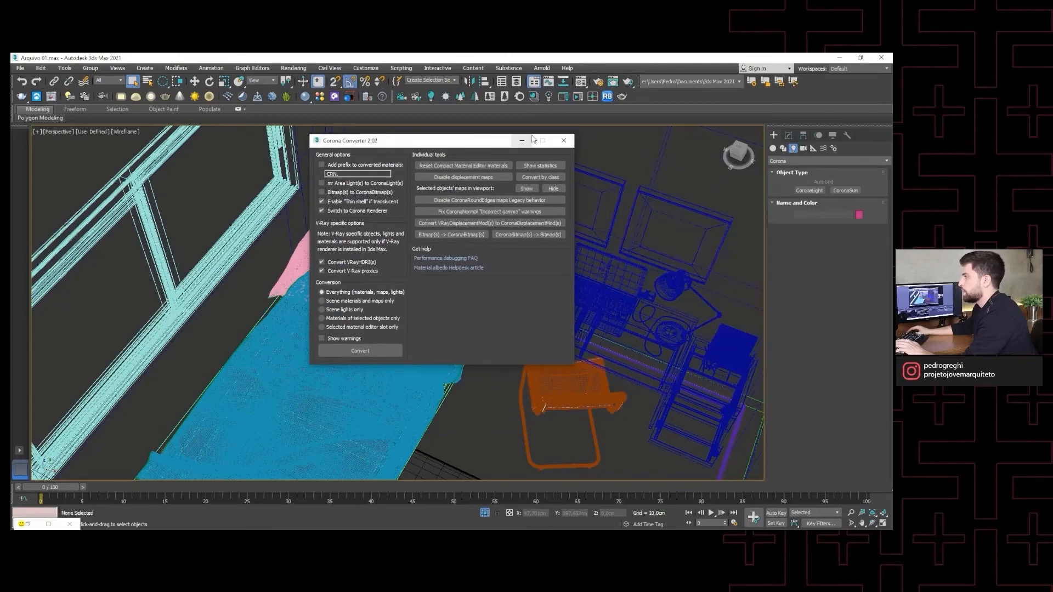
click(569, 139)
scroll(482, 177, down, 3)
mouse_move(525, 170)
middle_down()
mouse_move(482, 176)
mouse_move(533, 186)
middle_up()
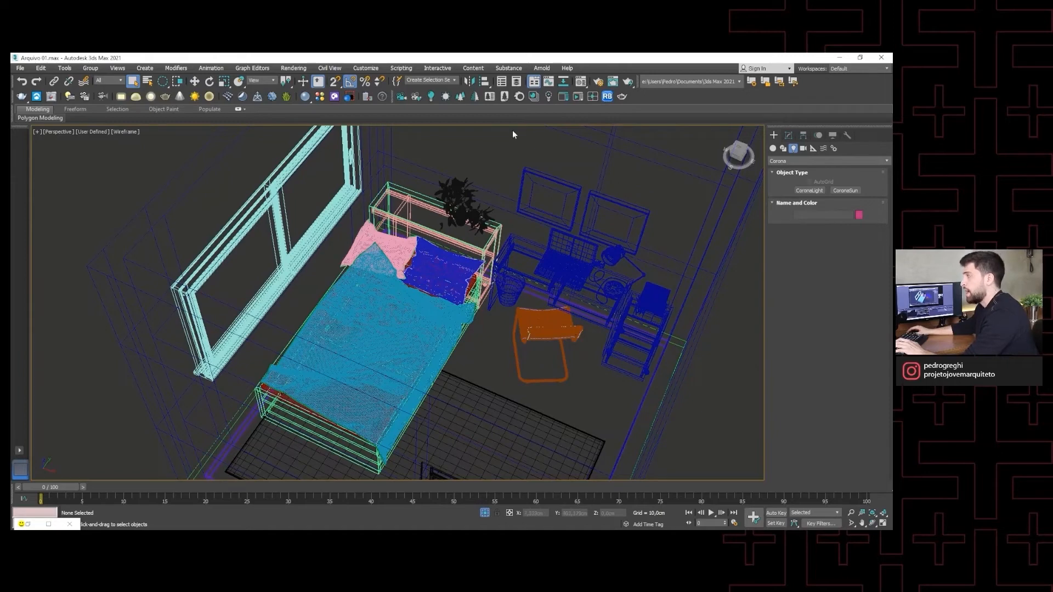
Step: Add a three-viewport layout, start docked Corona interactive rendering in the large viewport, and minimize the error messages
click(19, 451)
click(76, 461)
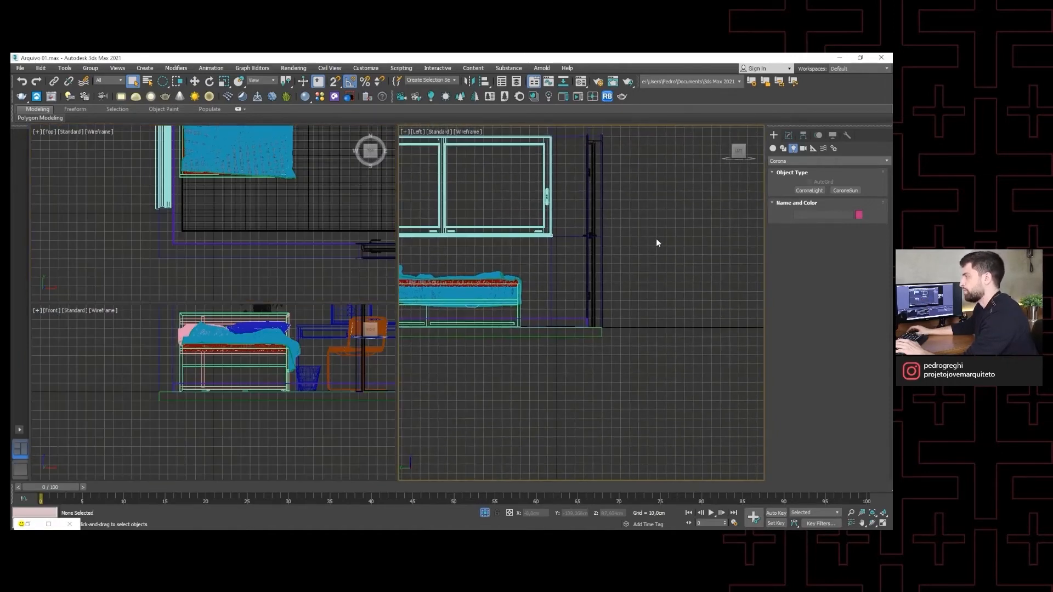
middle_drag(623, 212, 638, 226)
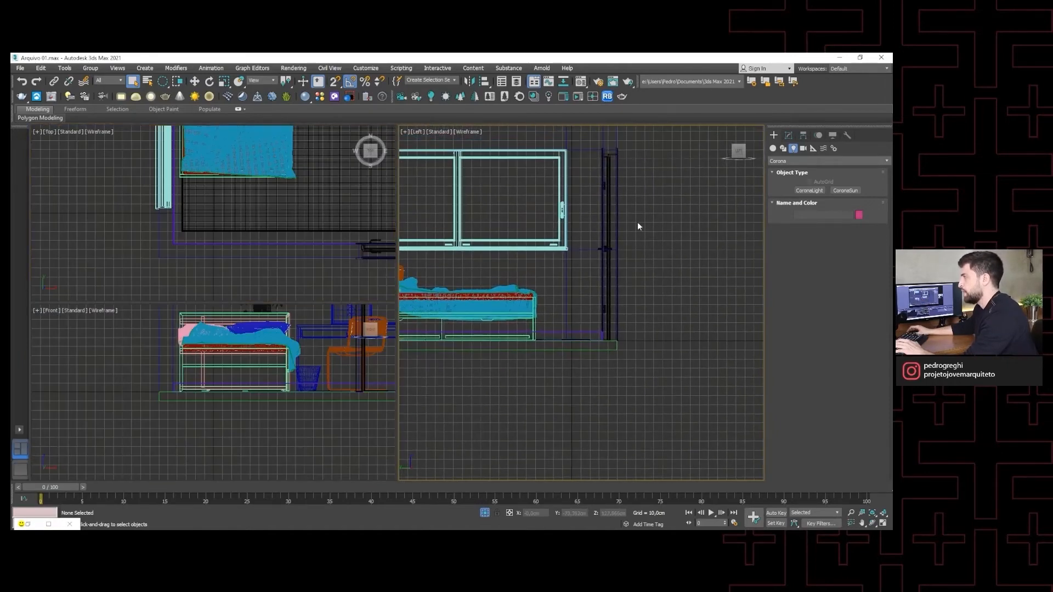
click(592, 97)
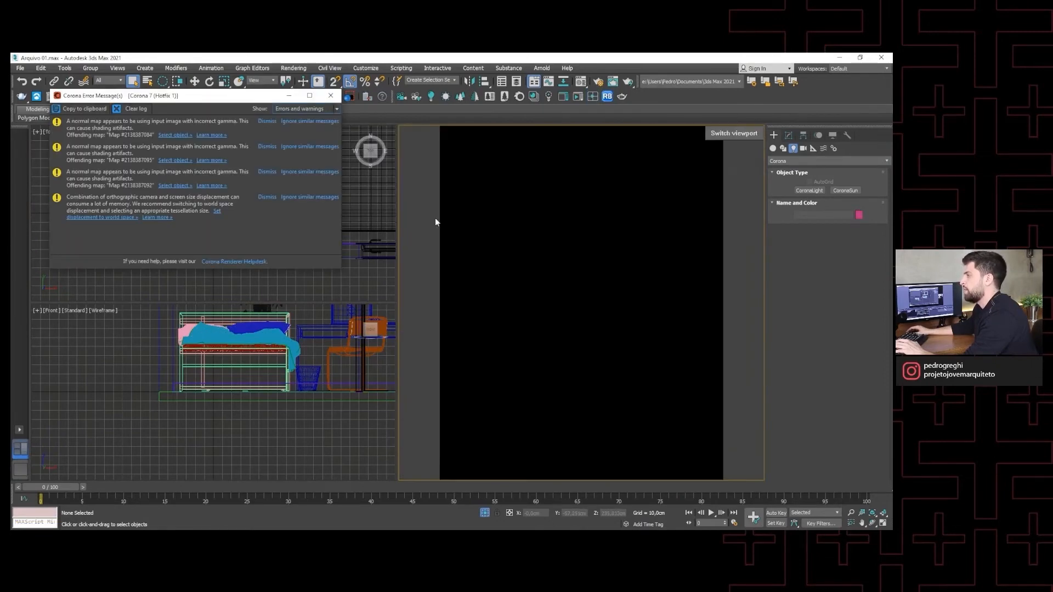
click(291, 96)
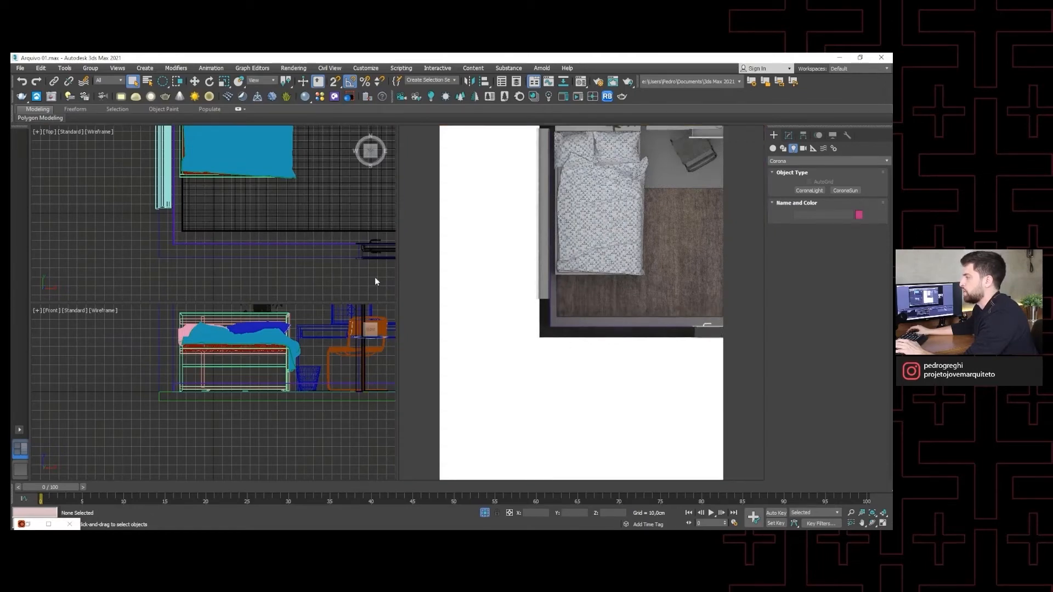
Step: Reframe the room in the Top viewport to update the docked render, and return to a single shaded perspective view
scroll(358, 242, down, 10)
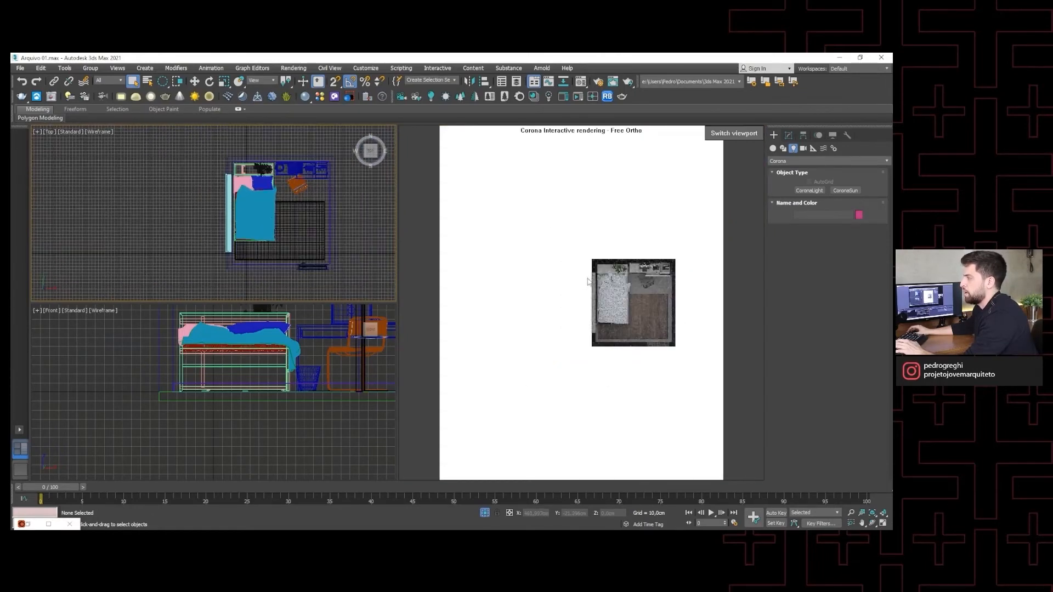
scroll(344, 249, up, 5)
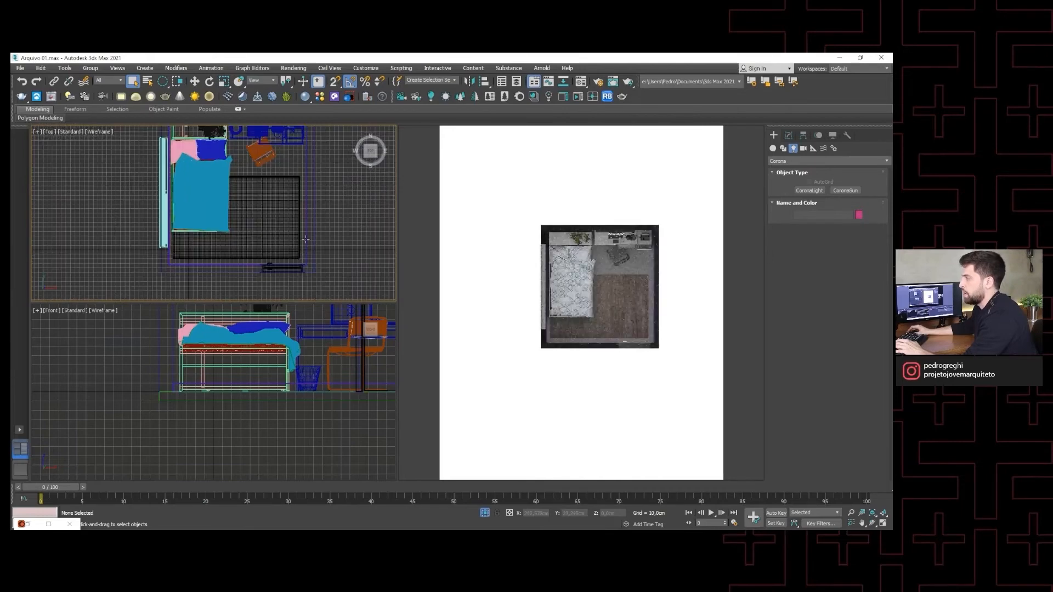
middle_drag(291, 240, 291, 240)
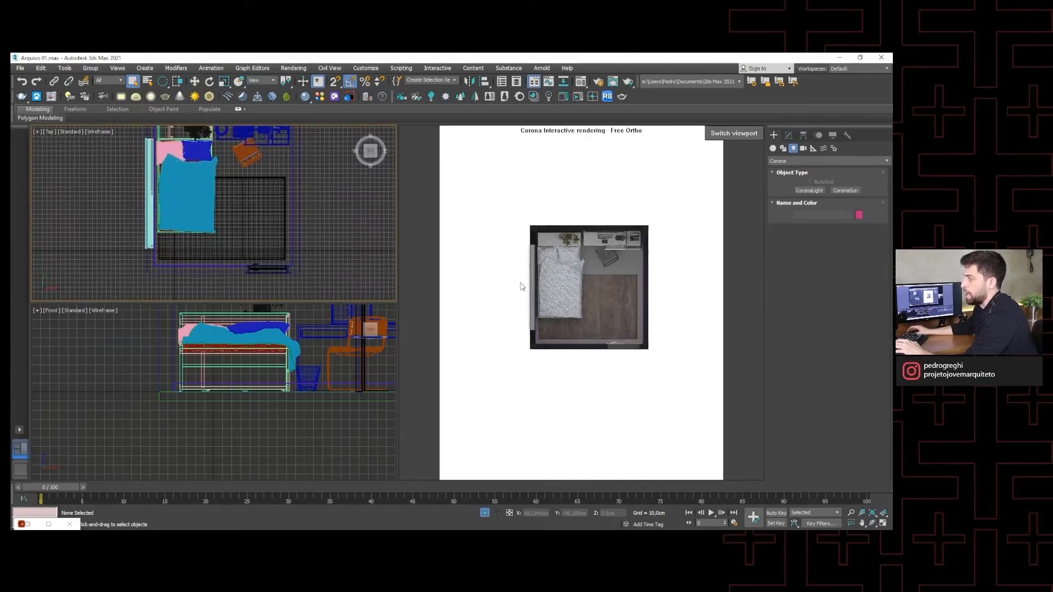
key(Escape)
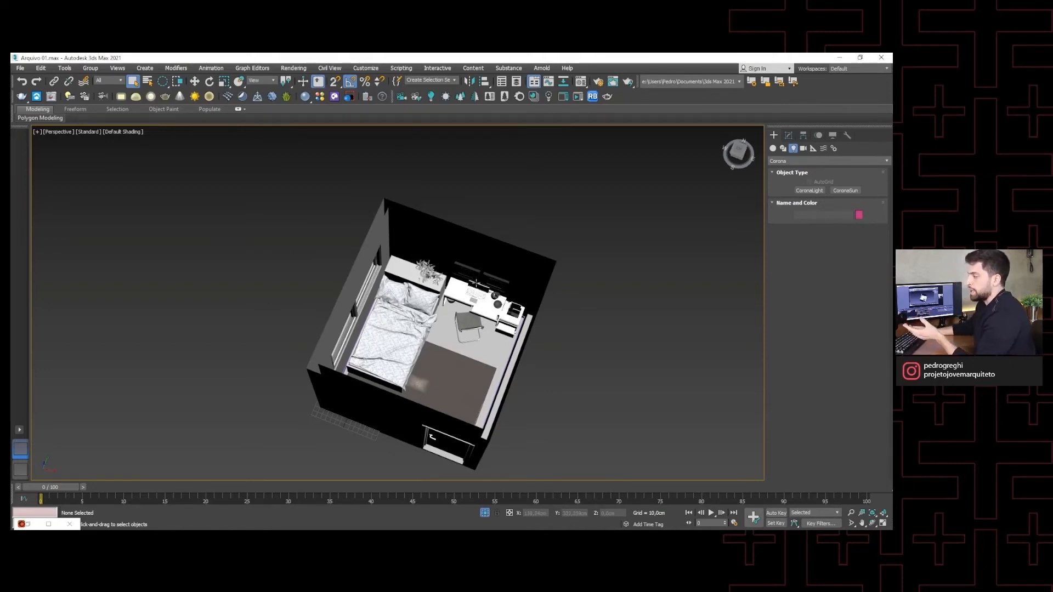
middle_drag(480, 286, 479, 245)
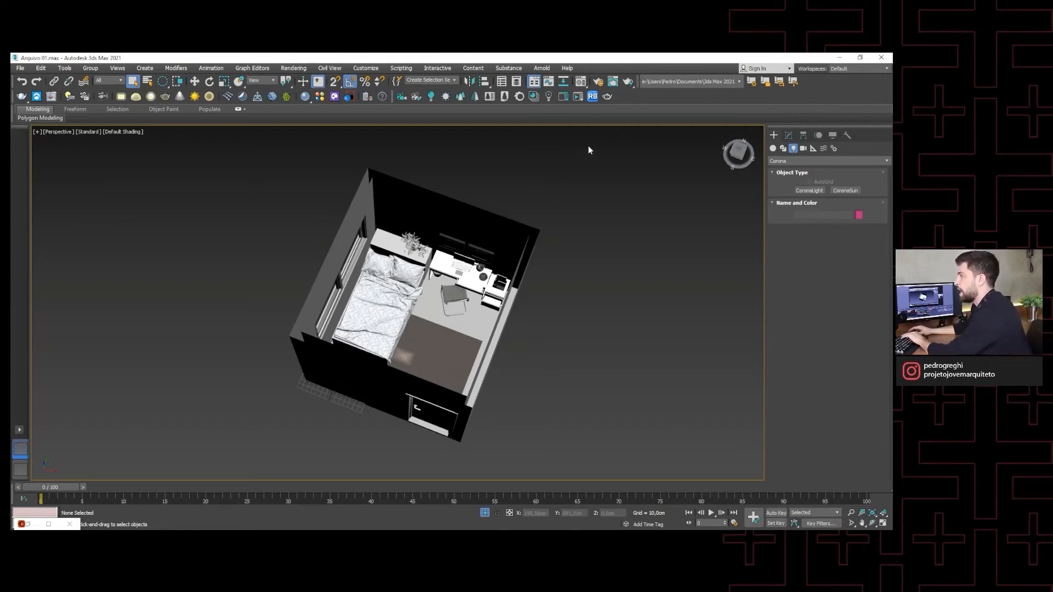
Step: Open Render Setup and look through the common parameters, from time output and output size to render output
click(598, 82)
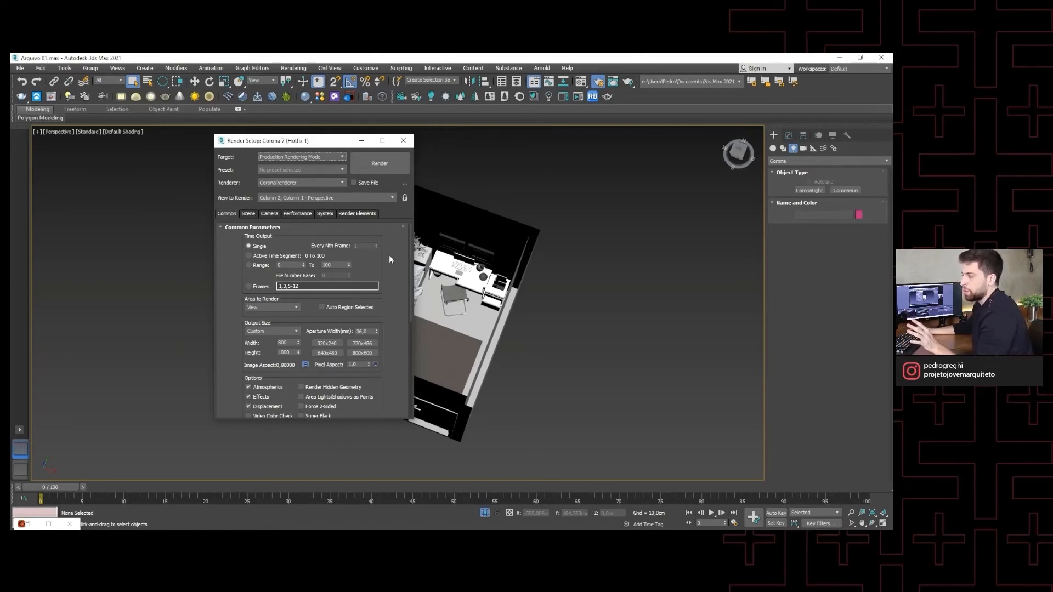
scroll(390, 255, down, 5)
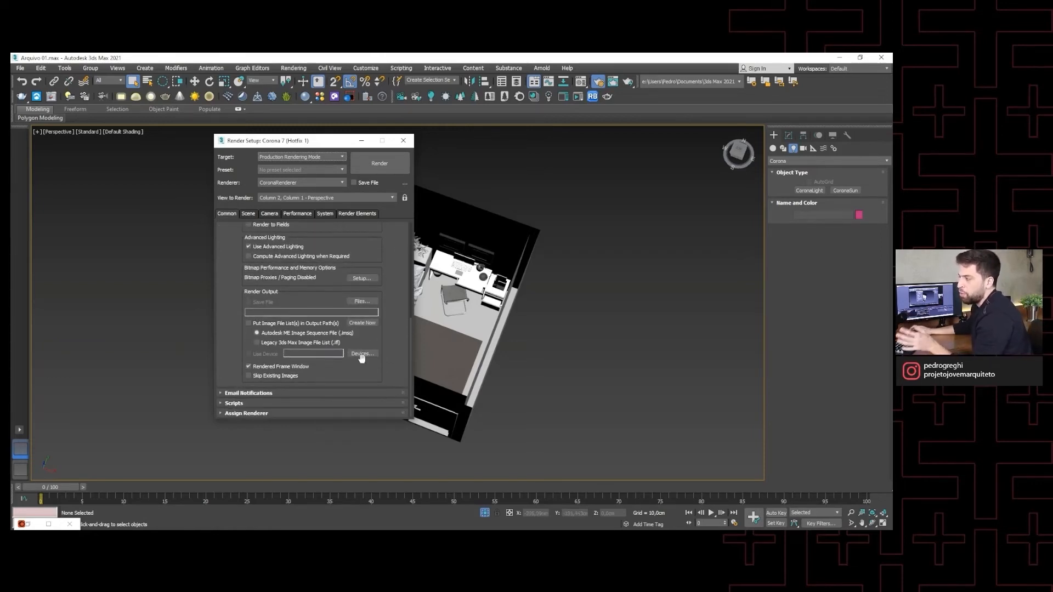
scroll(393, 298, up, 2)
scroll(392, 296, up, 4)
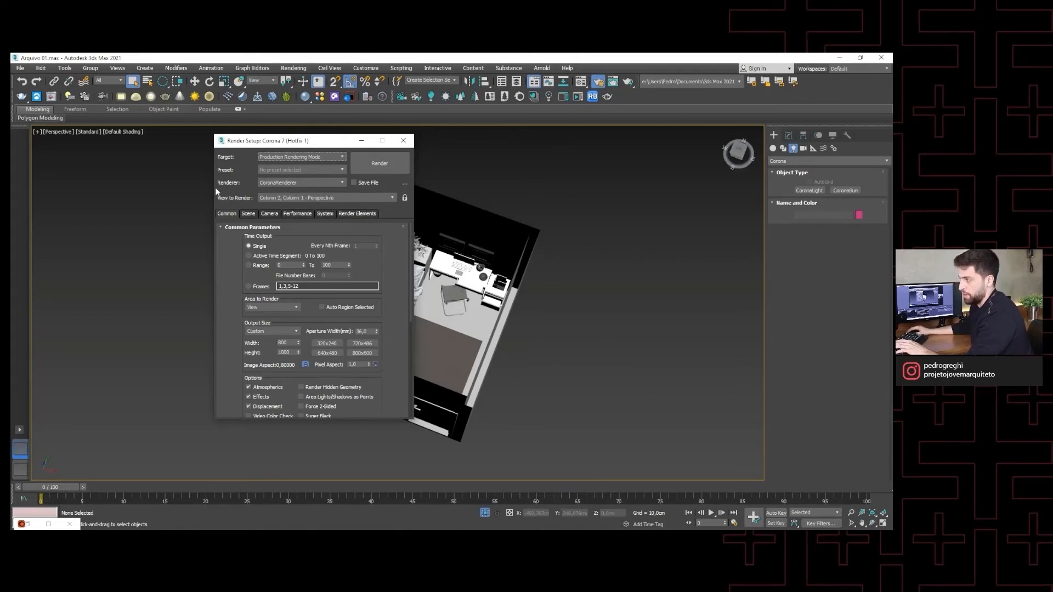
Step: Choose CoronaRenderer as the renderer, collapse the Common Parameters, and check the Assign Renderer settings
click(300, 185)
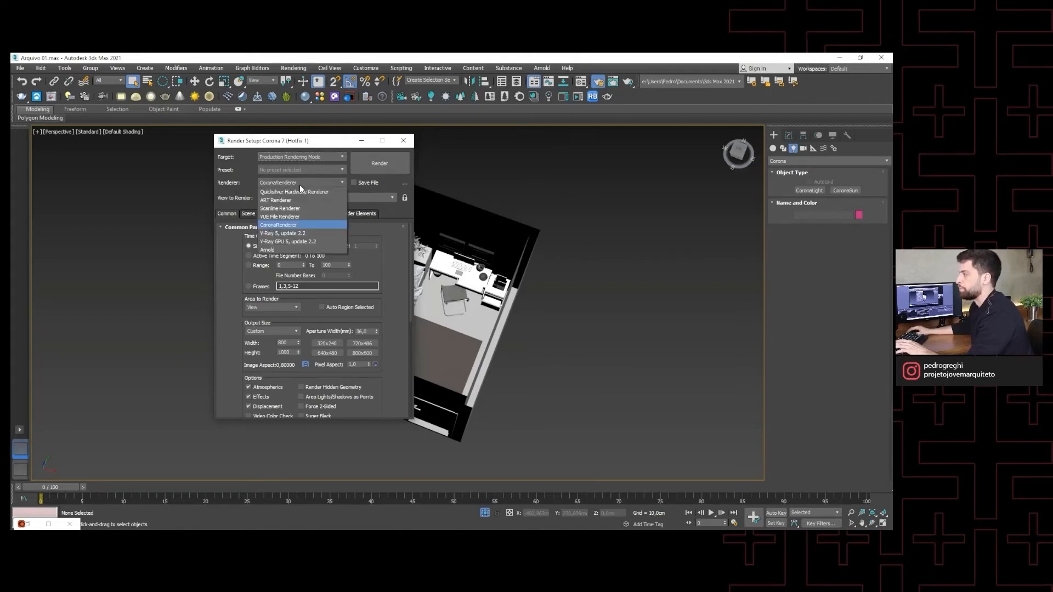
click(288, 224)
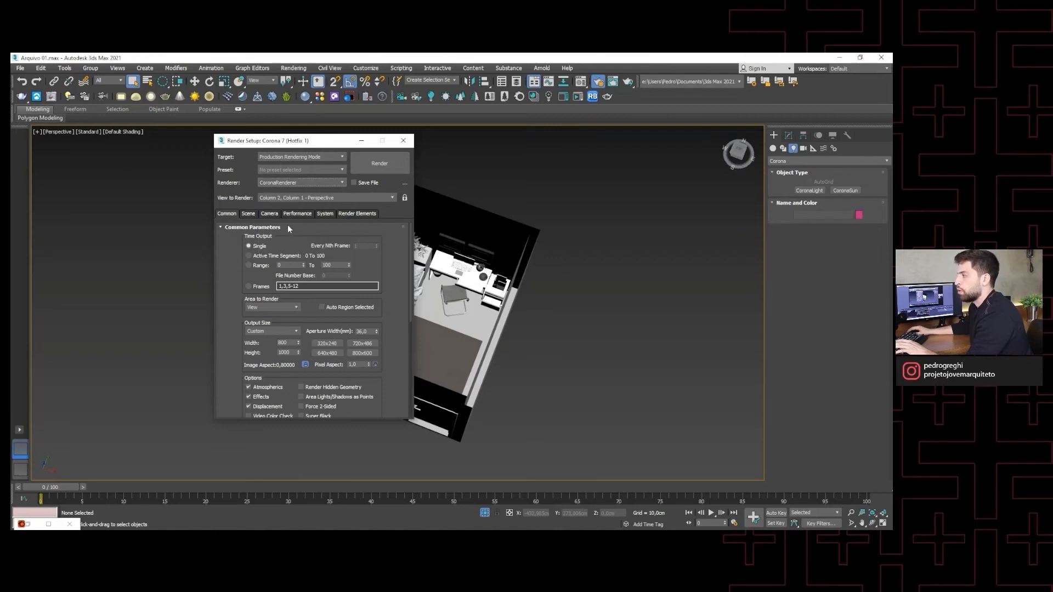
click(252, 228)
click(255, 258)
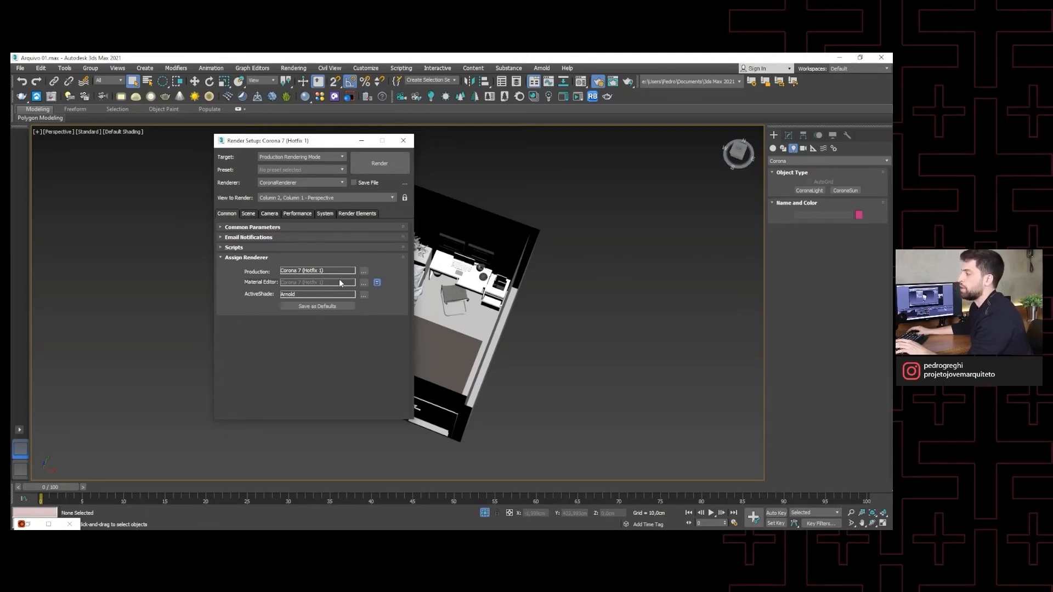
click(253, 258)
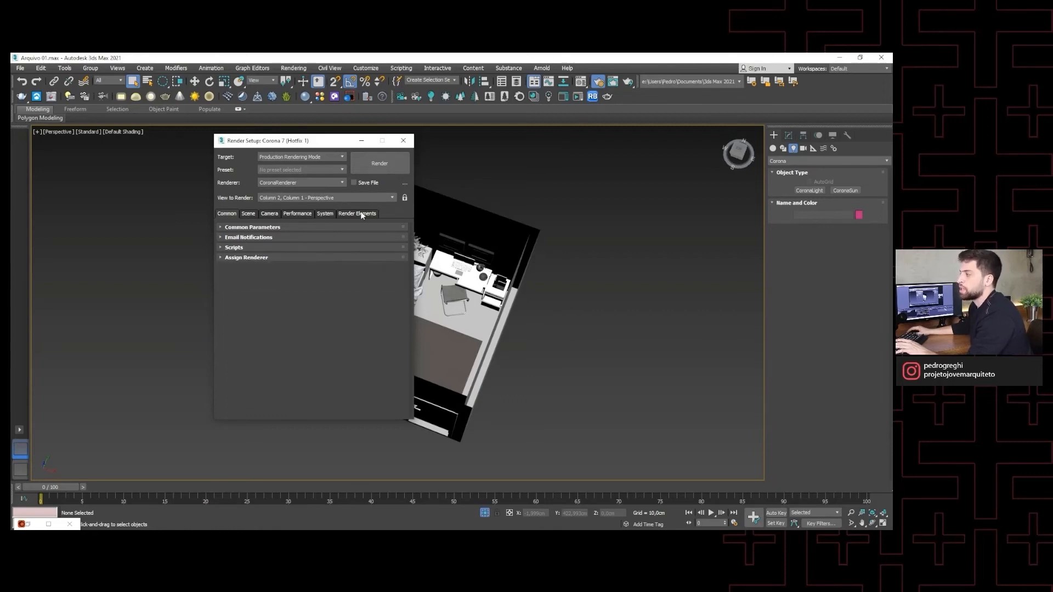
Step: Look through the General Settings and Scene Environment options of the scene render settings, and close Render Setup
click(249, 215)
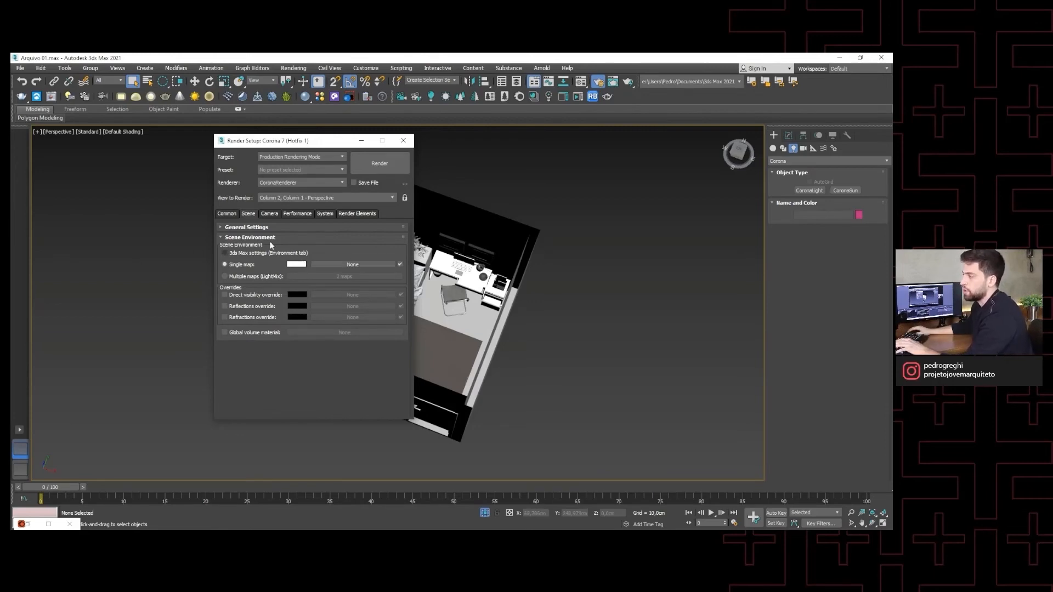
click(254, 227)
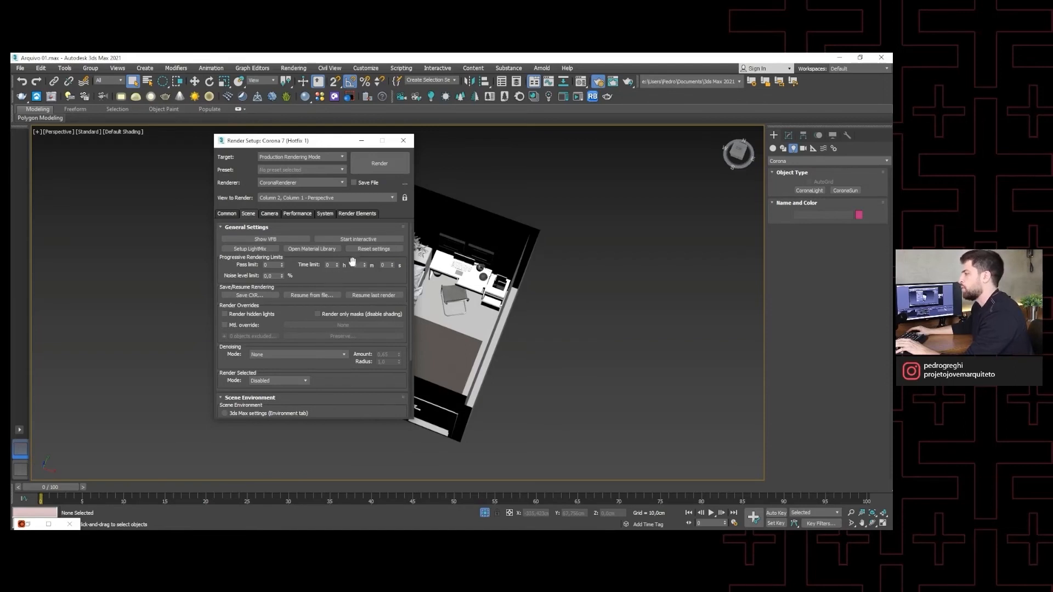
scroll(352, 261, down, 3)
scroll(377, 319, up, 3)
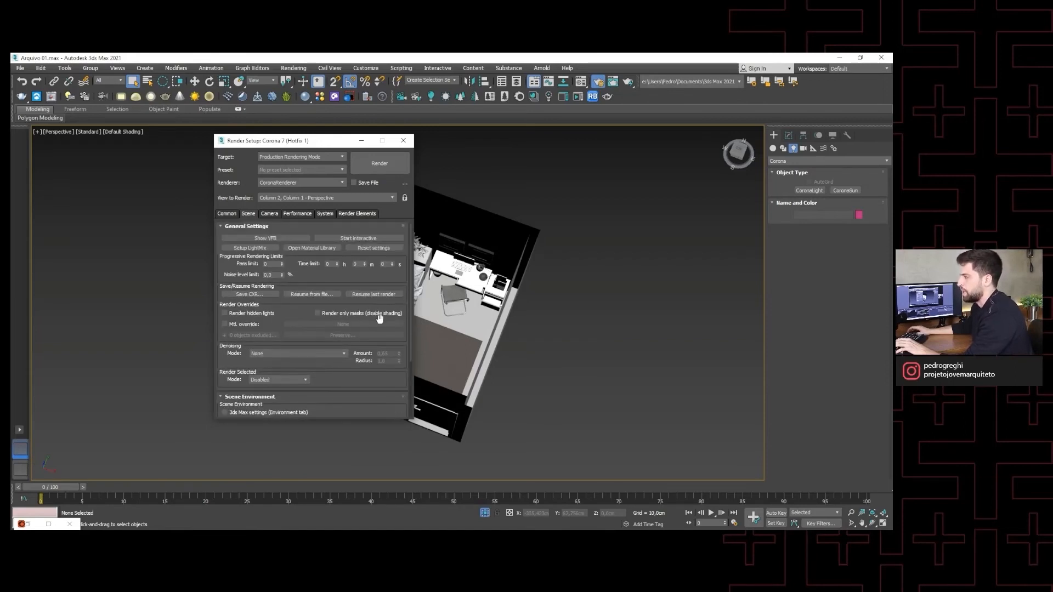
drag(380, 319, 390, 341)
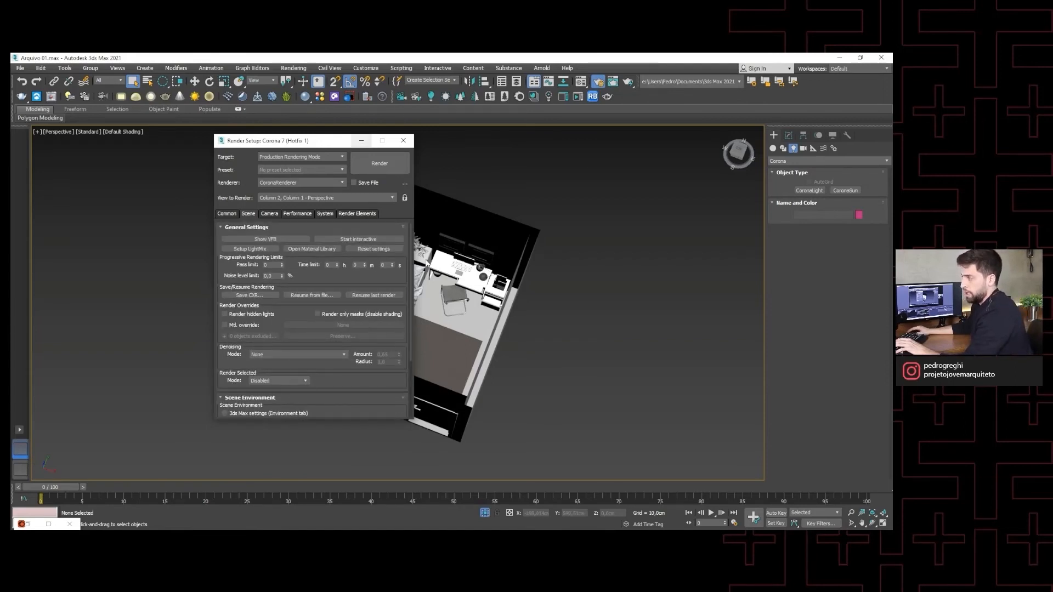
click(404, 141)
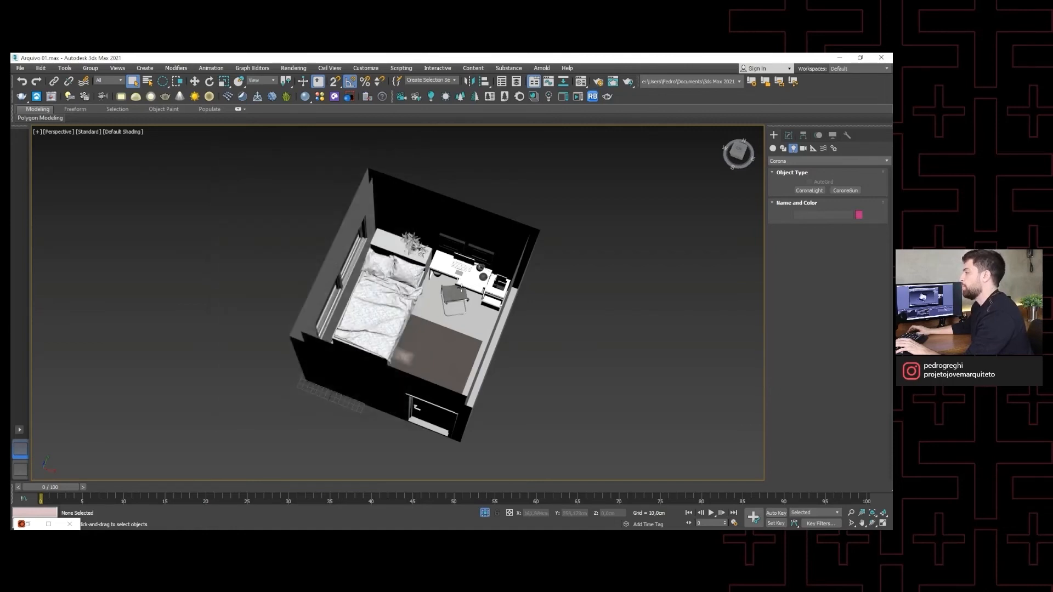
Step: Open the Material Editor and switch it to Slate mode
scroll(461, 286, down, 3)
scroll(458, 297, up, 3)
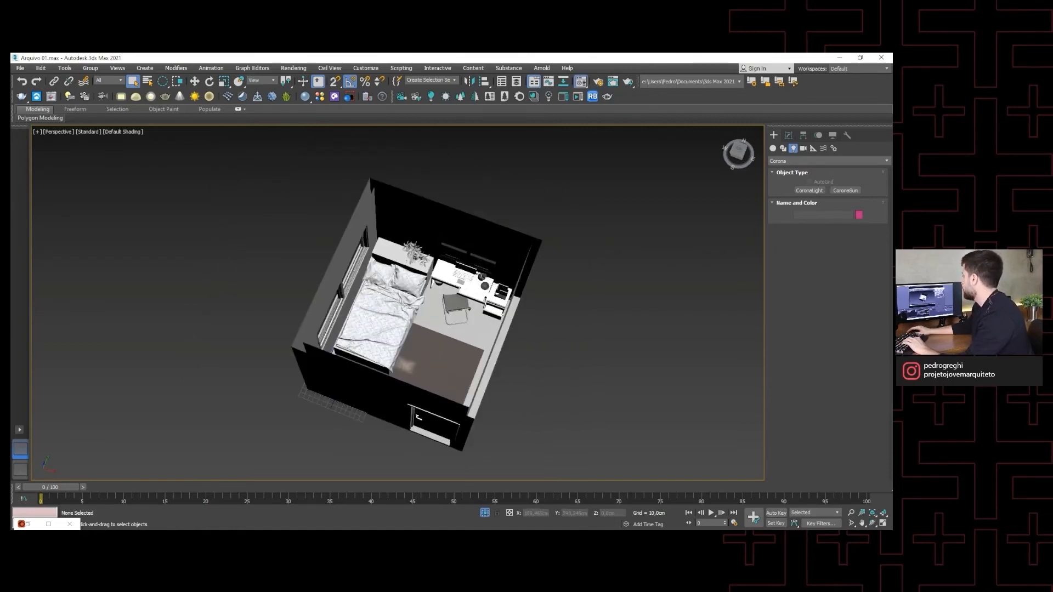
key(m)
drag(329, 140, 244, 142)
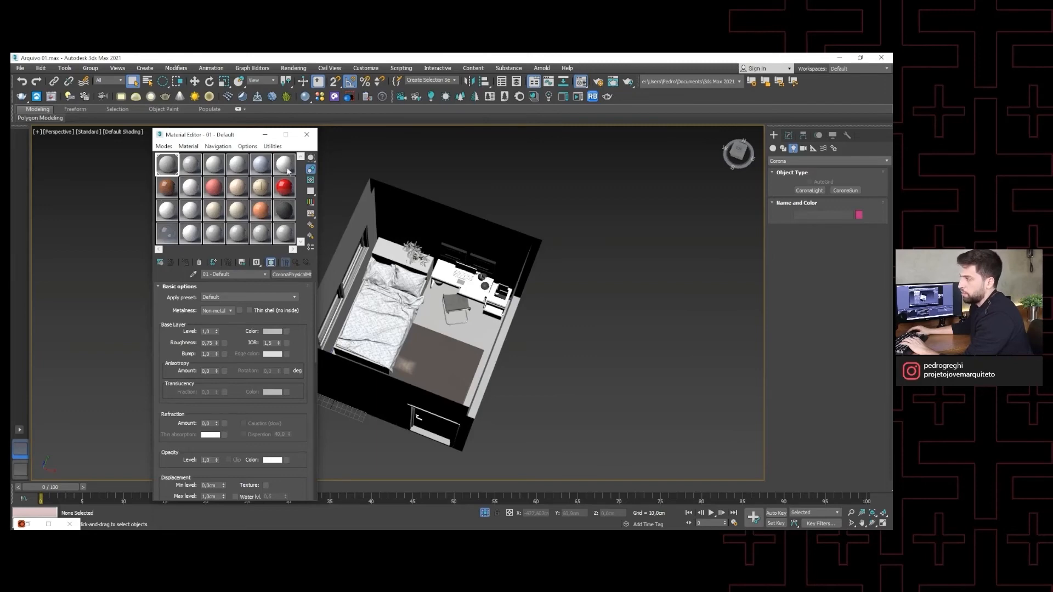
click(164, 145)
click(194, 170)
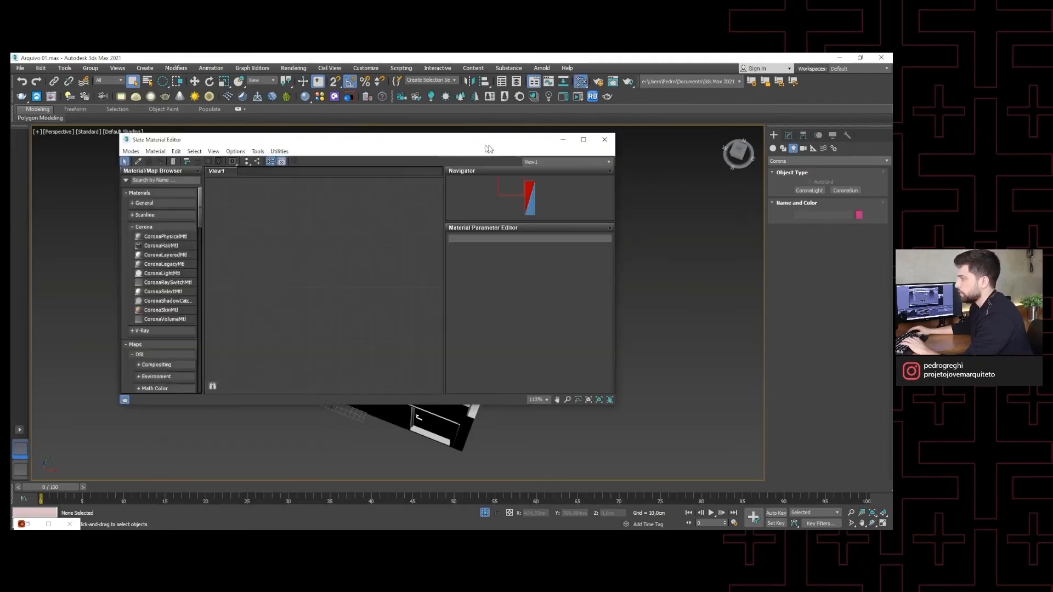
drag(486, 144, 472, 148)
Step: Enlarge the Slate Material Editor window and examine the Corona physical material node in View1
scroll(358, 276, down, 2)
scroll(355, 278, down, 3)
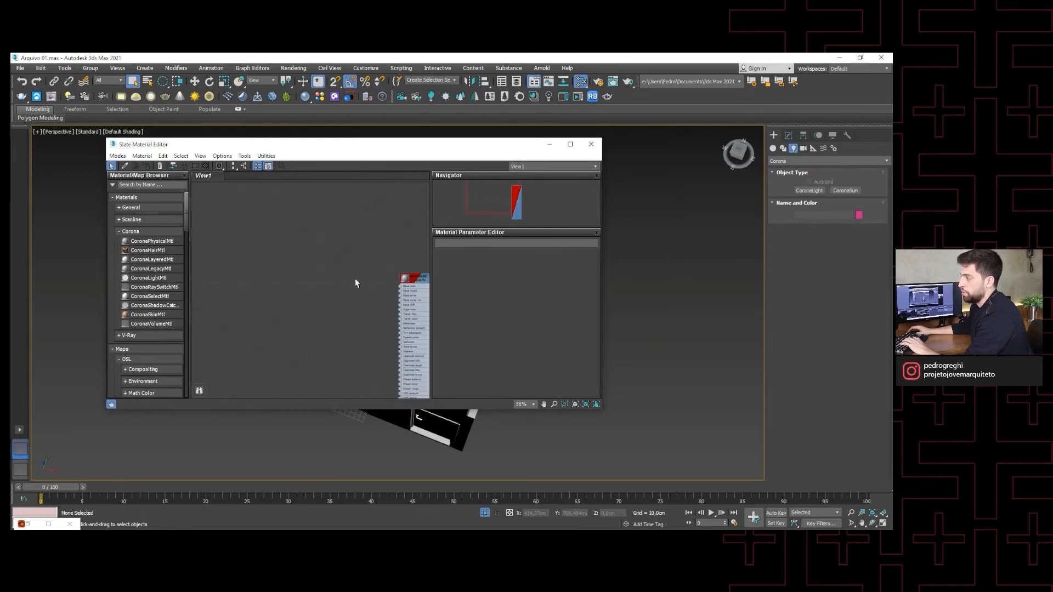
middle_drag(378, 289, 305, 278)
scroll(376, 290, up, 3)
scroll(375, 288, down, 6)
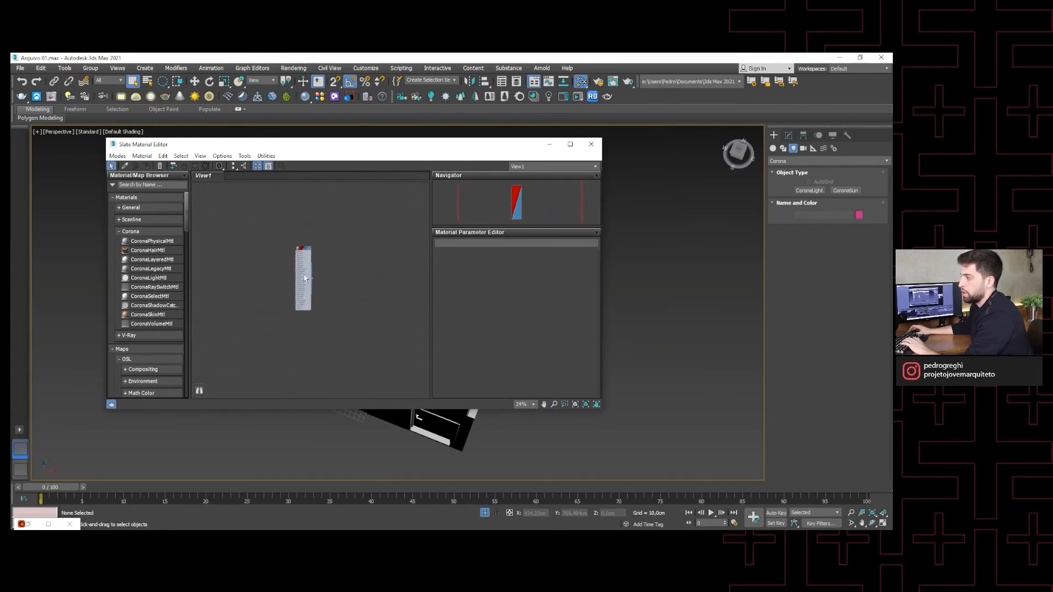
drag(602, 287, 727, 284)
drag(412, 409, 419, 495)
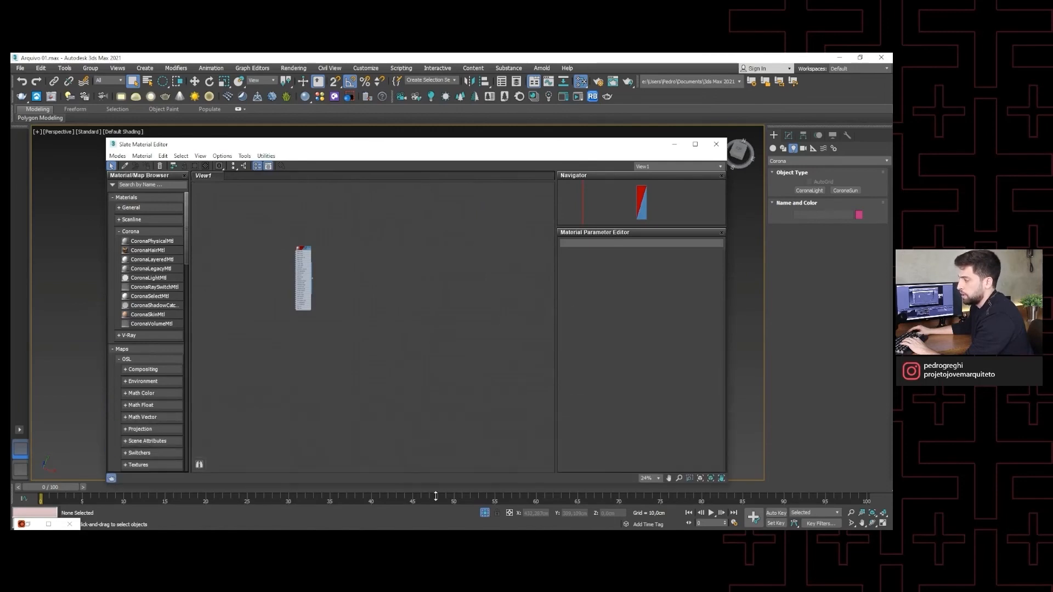
scroll(313, 285, up, 5)
scroll(374, 310, up, 1)
middle_drag(300, 265, 409, 286)
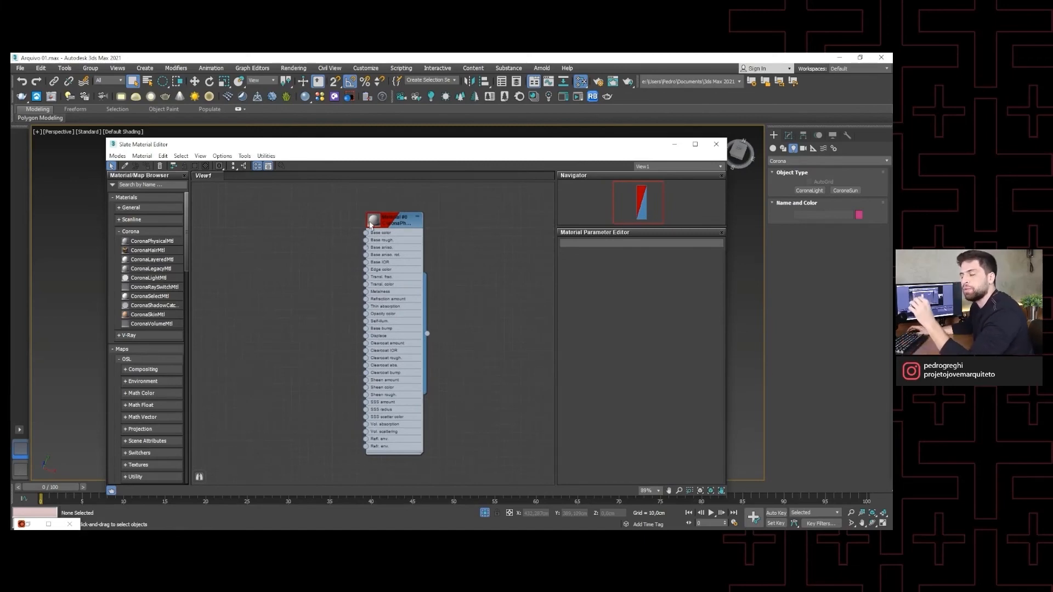
middle_drag(384, 231, 386, 238)
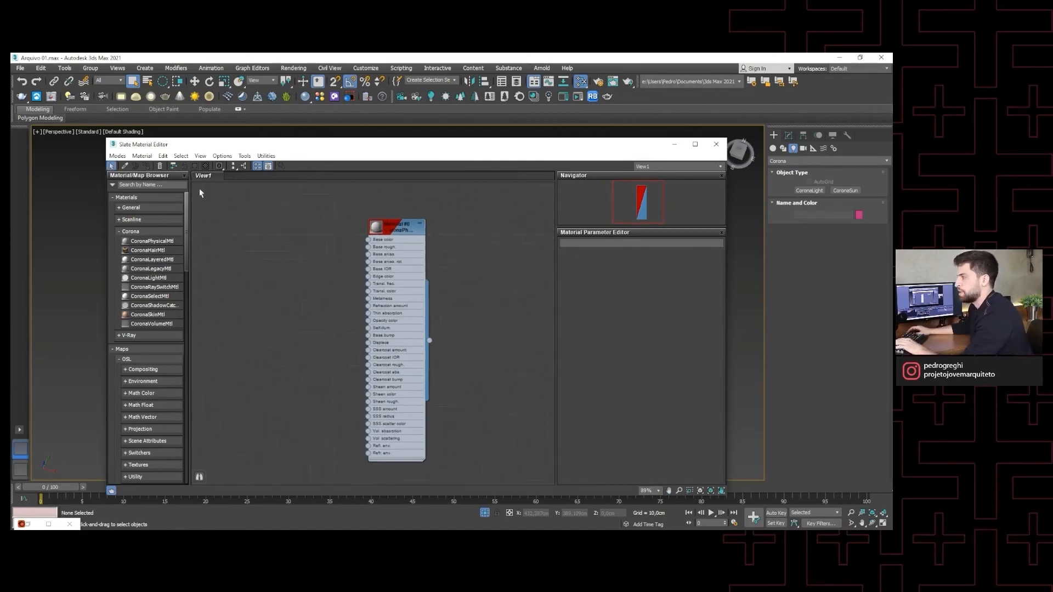
Step: Switch the Material Editor back to Compact mode and close it
click(117, 156)
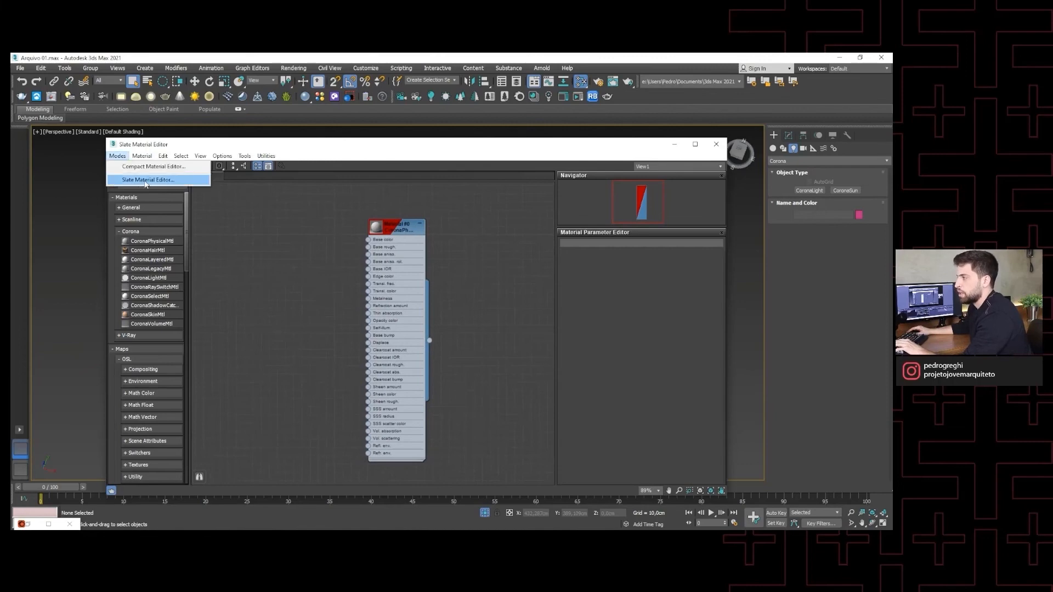
click(144, 166)
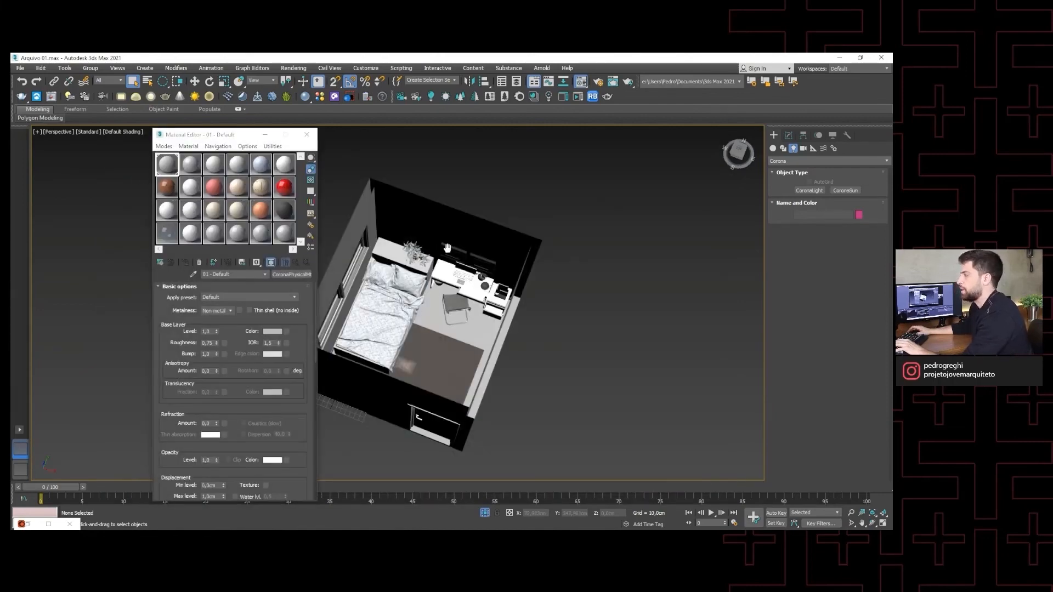
middle_drag(323, 217, 367, 233)
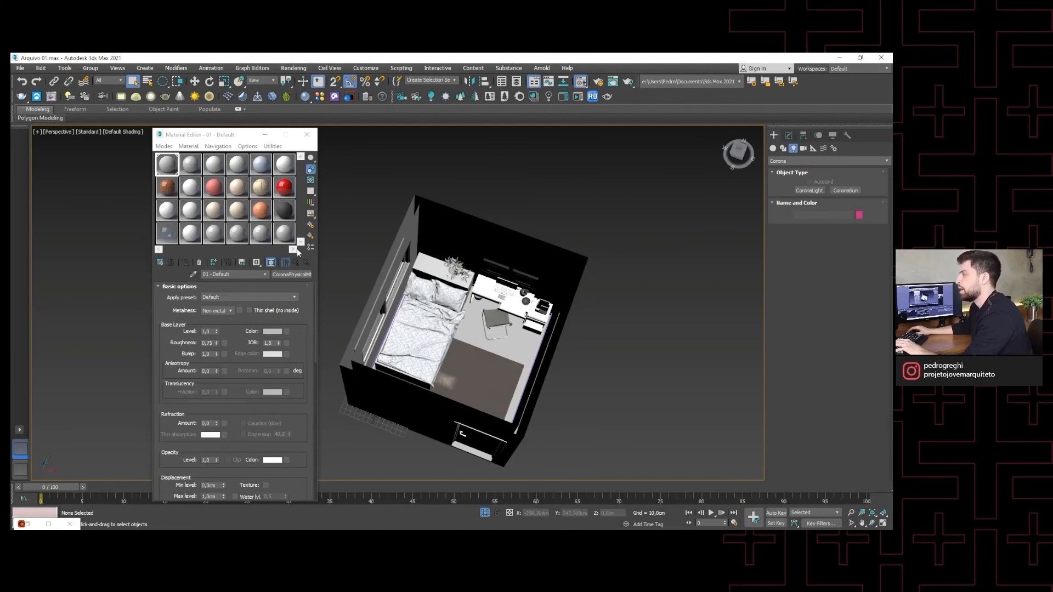
alt+middle_drag(540, 269, 485, 258)
click(307, 134)
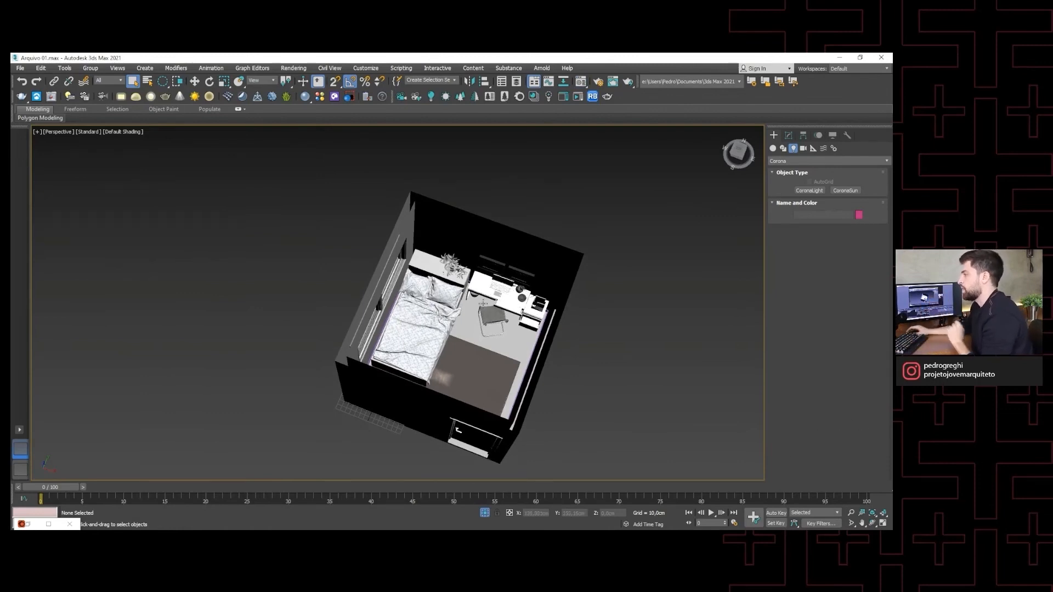
Step: Open and close the Corona frame buffer, and check the Render Setup window before closing it as well
mouse_move(483, 301)
middle_down()
mouse_move(463, 302)
mouse_move(479, 302)
middle_up()
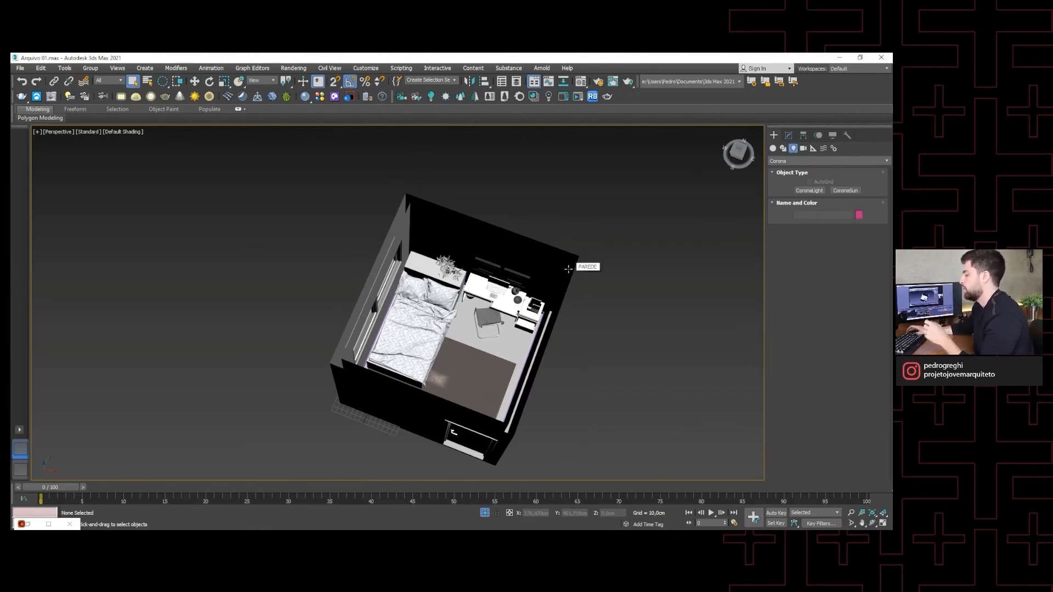
middle_drag(538, 274, 544, 277)
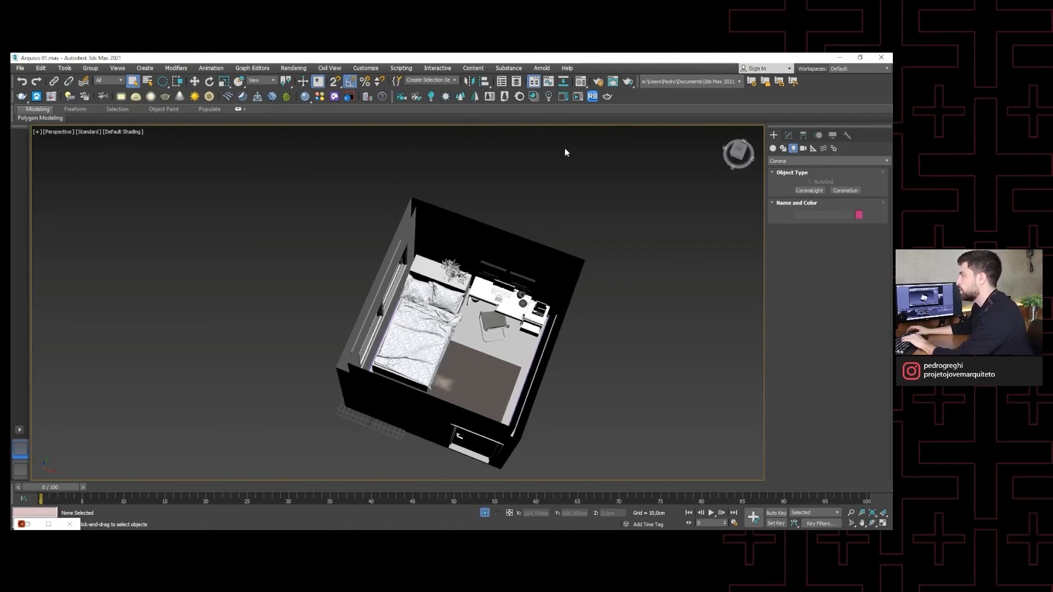
click(563, 96)
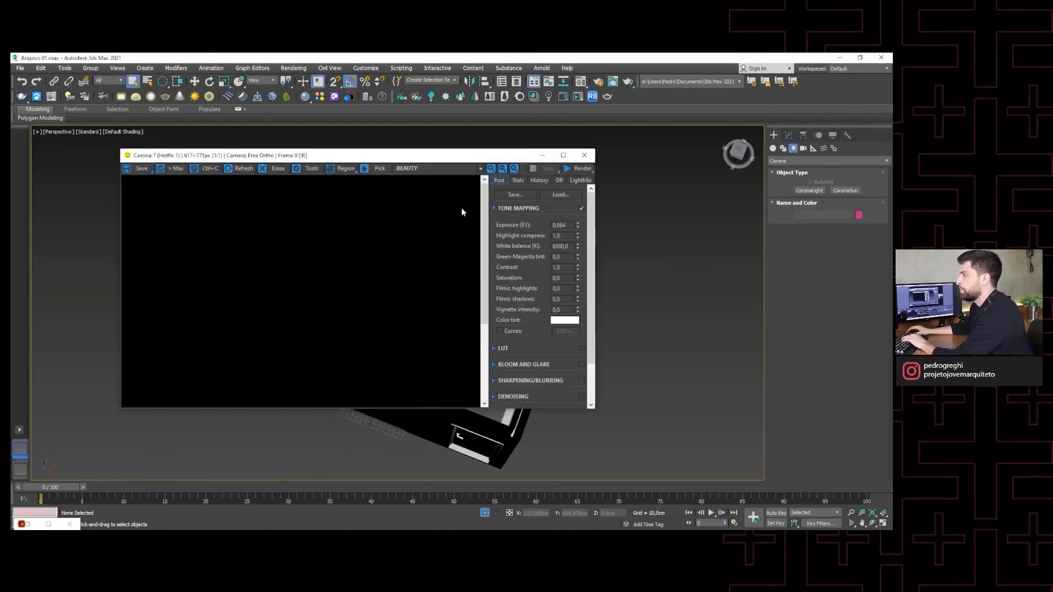
click(577, 159)
key(F10)
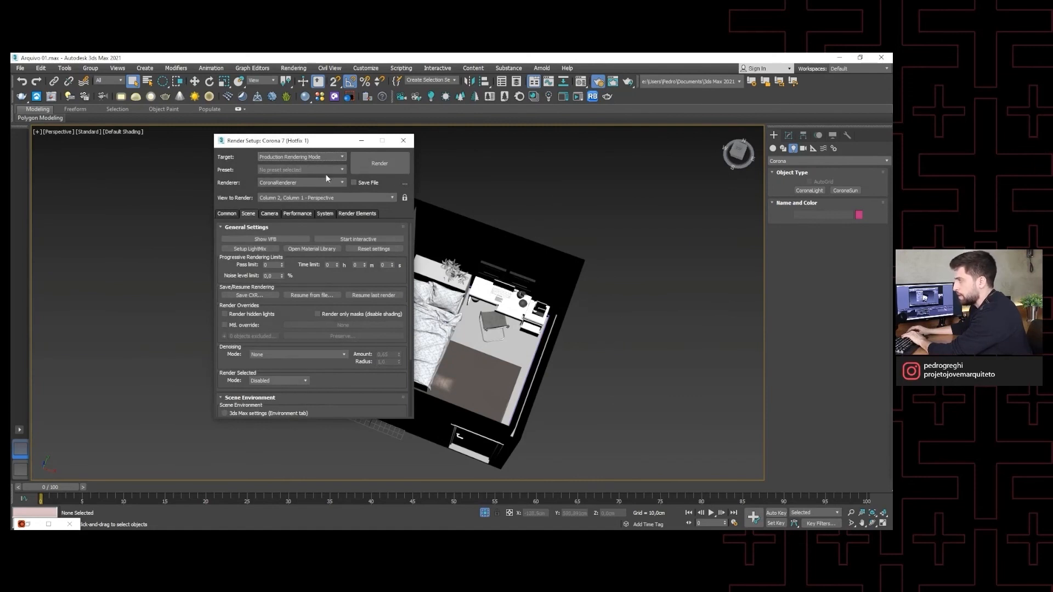
click(403, 140)
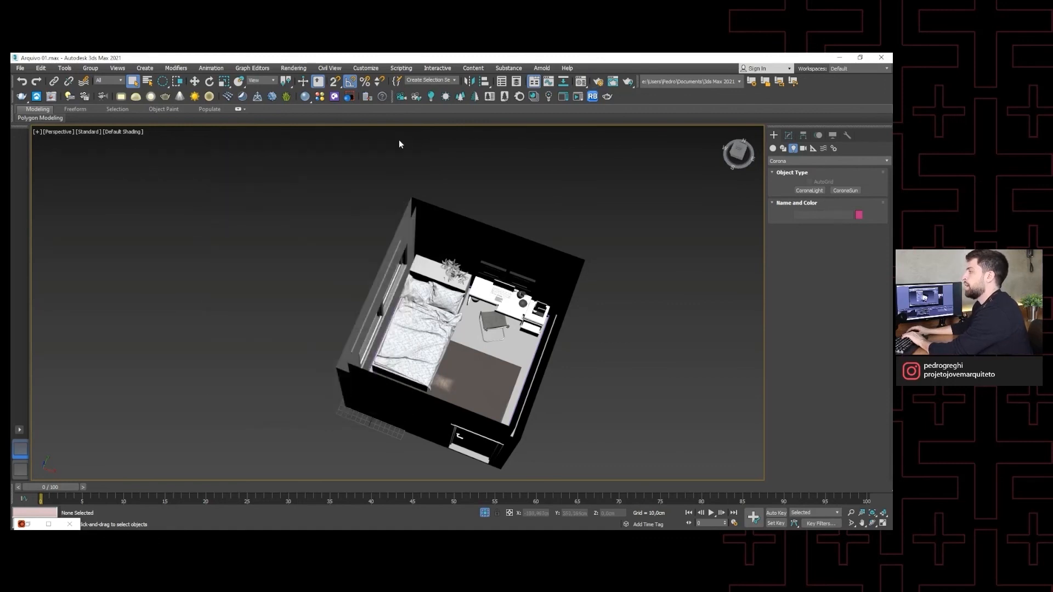
Step: Try drawing a spherical CoronaLight beside the room's back wall, and undo its placement
click(430, 98)
drag(527, 183, 571, 197)
middle_drag(580, 264, 523, 227)
key(ctrl+z)
scroll(543, 238, down, 3)
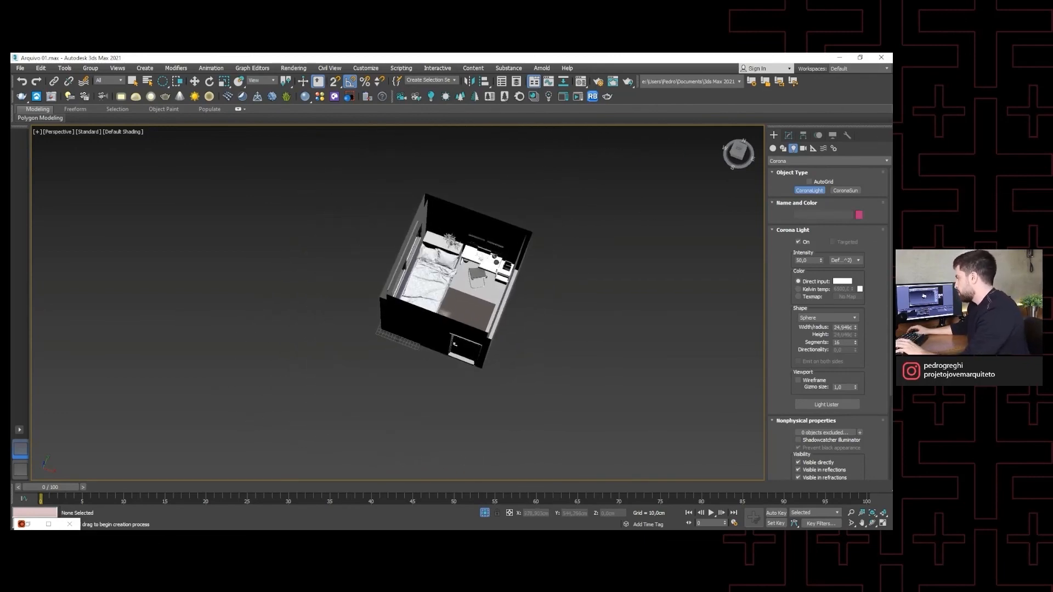